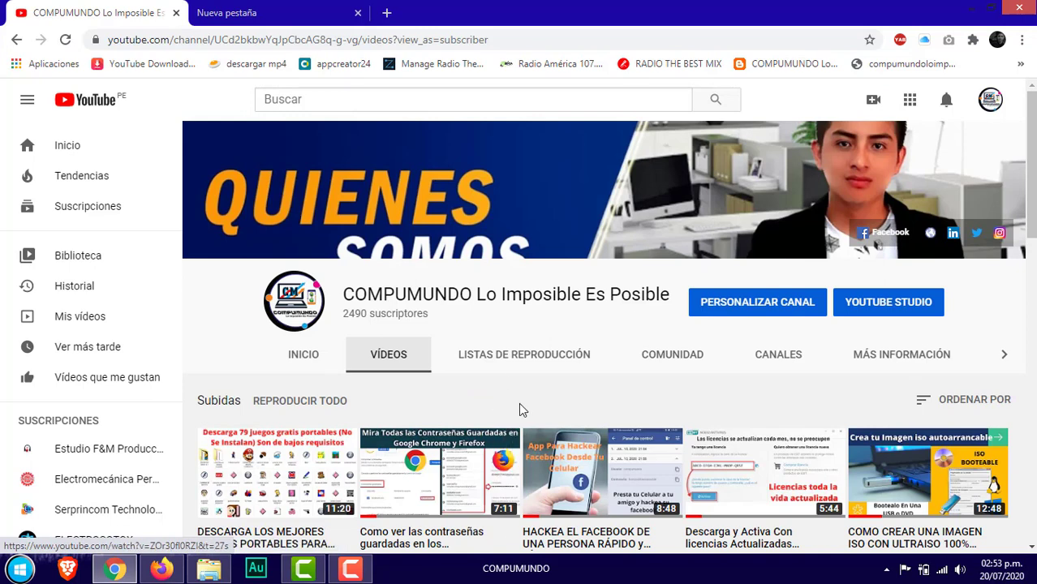
Look through the uploaded videos on the COMPUMUNDO channel page.
scroll(519, 410, "down", 1)
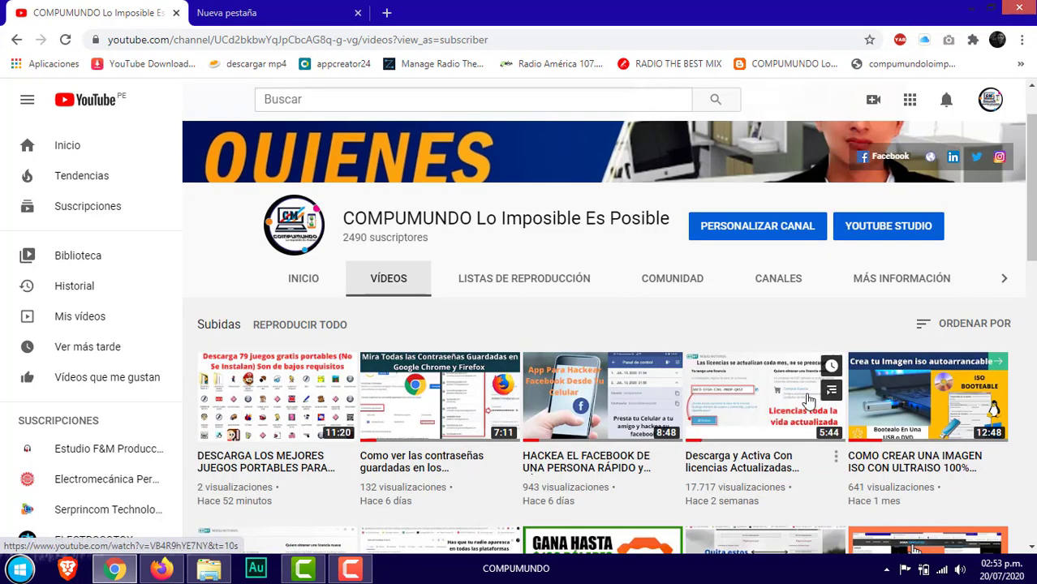
scroll(734, 408, "down", 4)
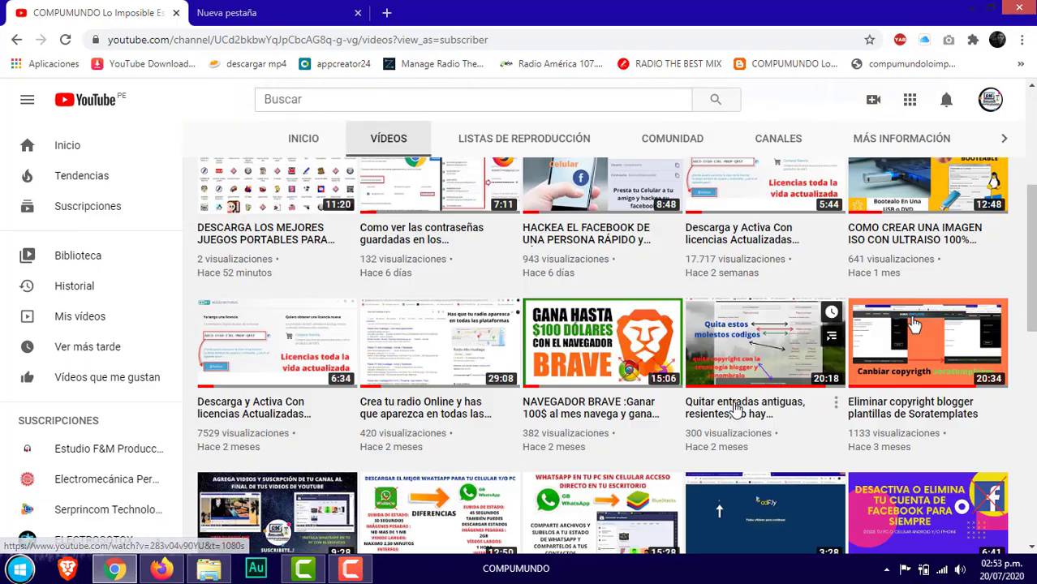
scroll(734, 408, "down", 6)
scroll(641, 406, "up", 7)
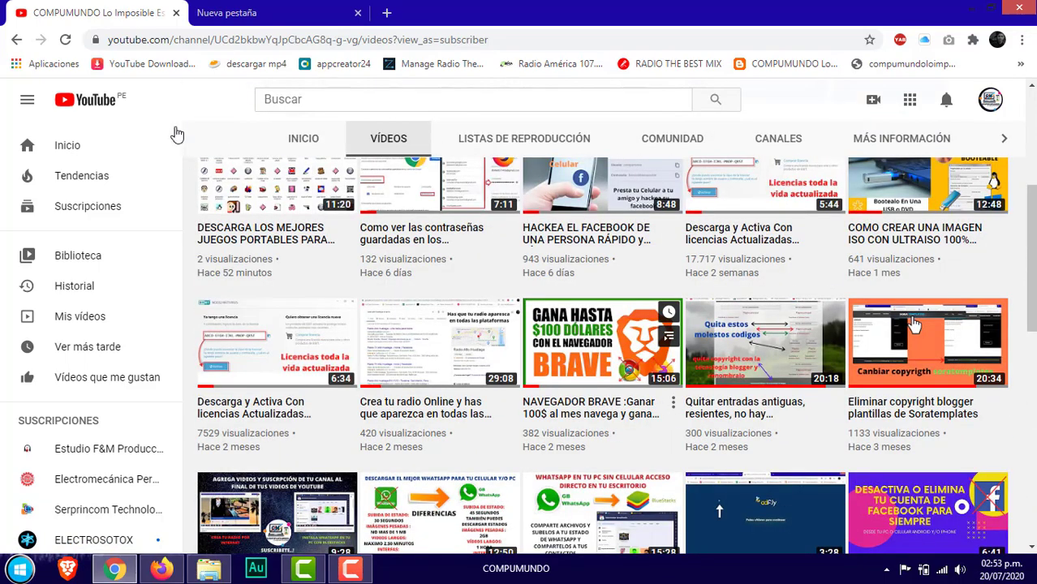
scroll(162, 105, "up", 4)
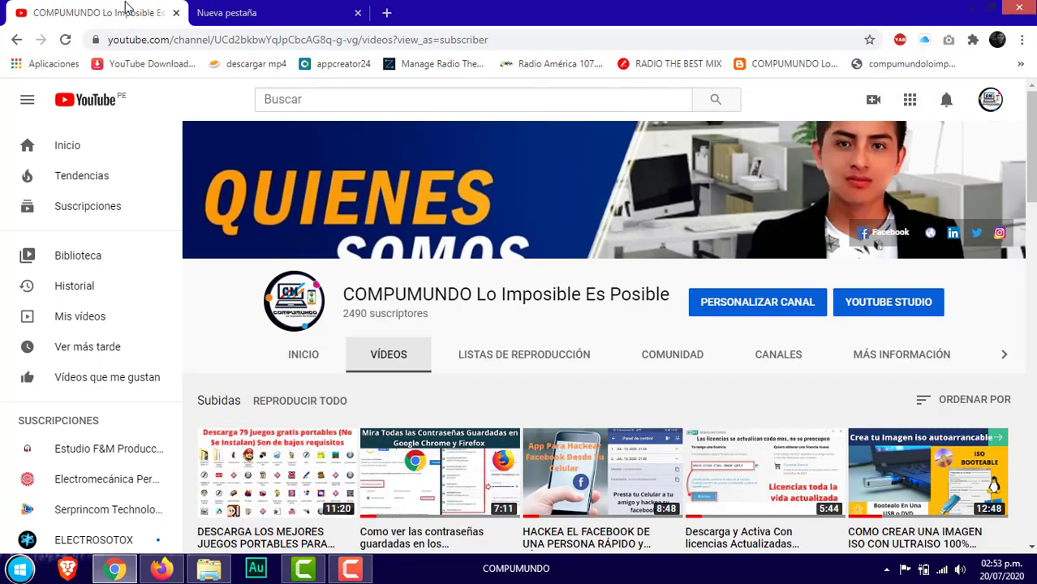
Show the desktop, refresh it and highlight the Nitro Pro and Solid Converter v9 shortcuts.
left_click(293, 10)
left_click(971, 7)
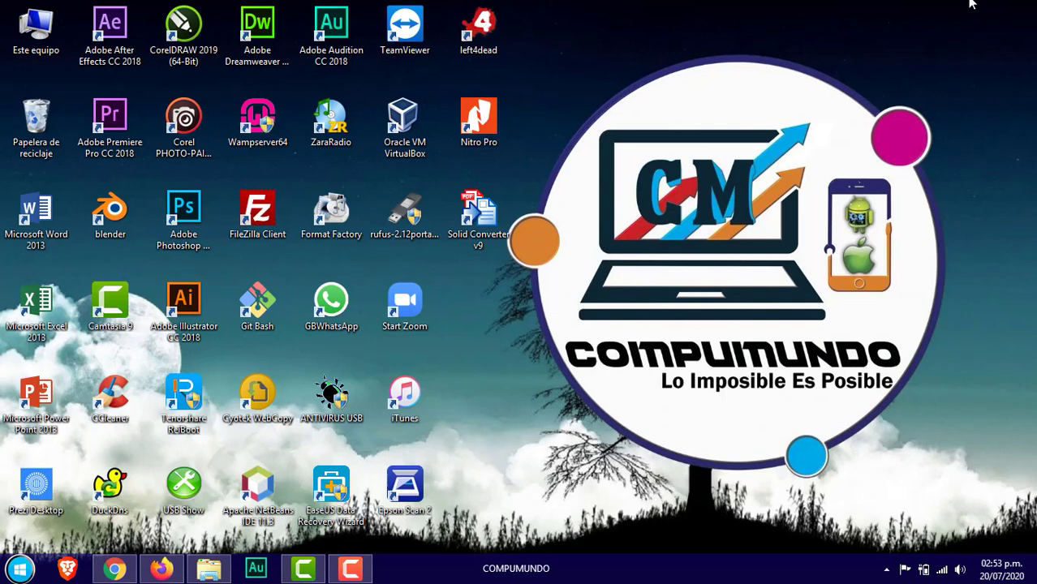
right_click(589, 145)
left_click(623, 182)
left_click_drag(555, 89, 474, 263)
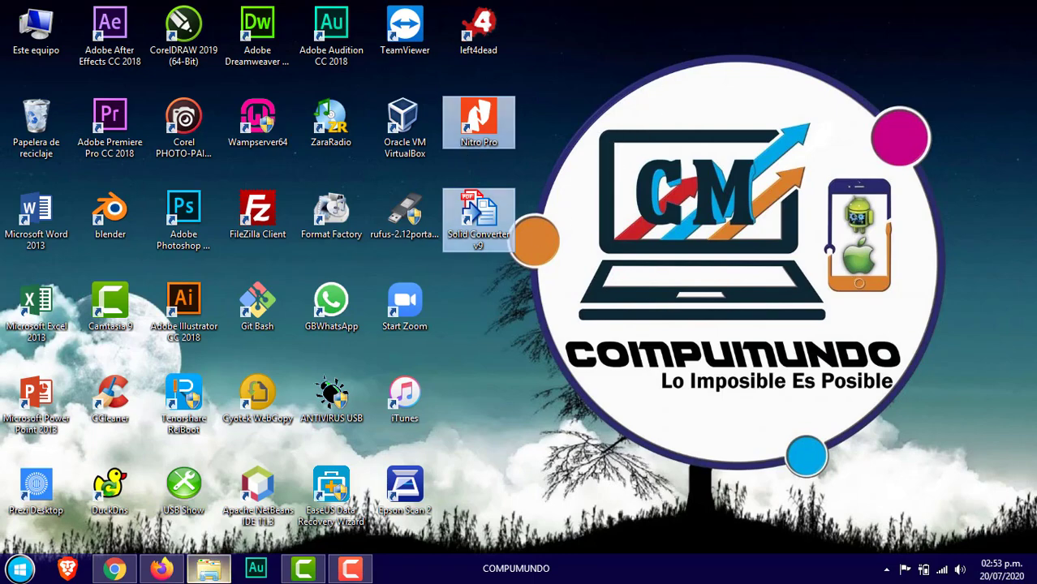
Switch to Firefox and open the Convertir Documentos category of the COMPUMUNDO downloads blog.
left_click(161, 568)
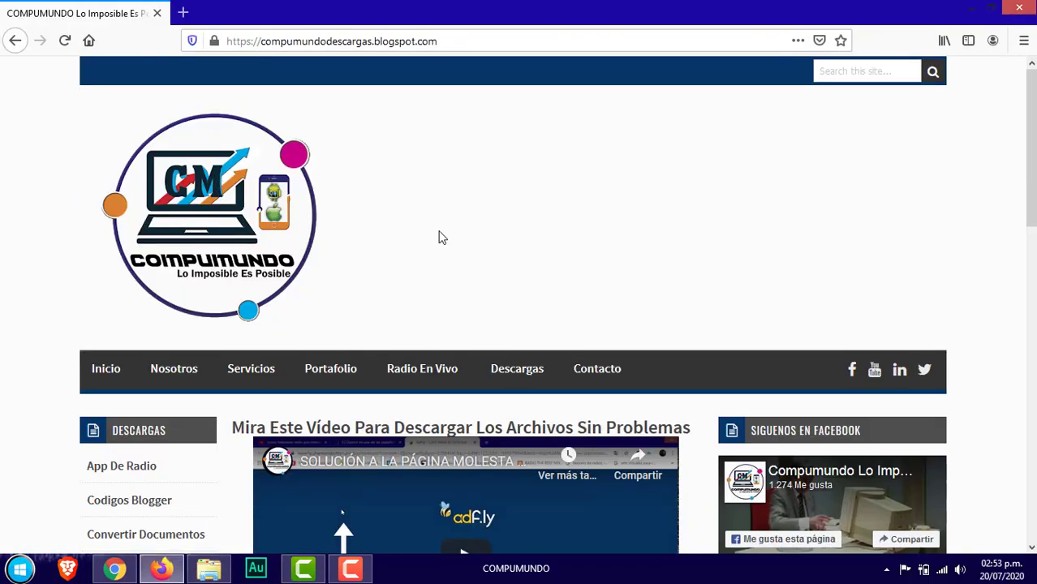
scroll(629, 213, "down", 5)
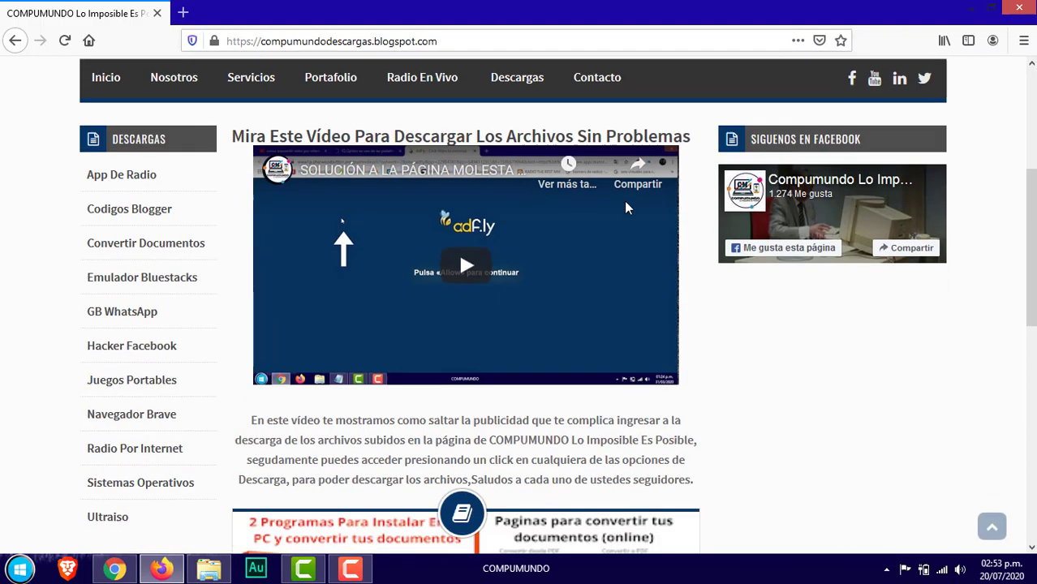
scroll(629, 220, "up", 3)
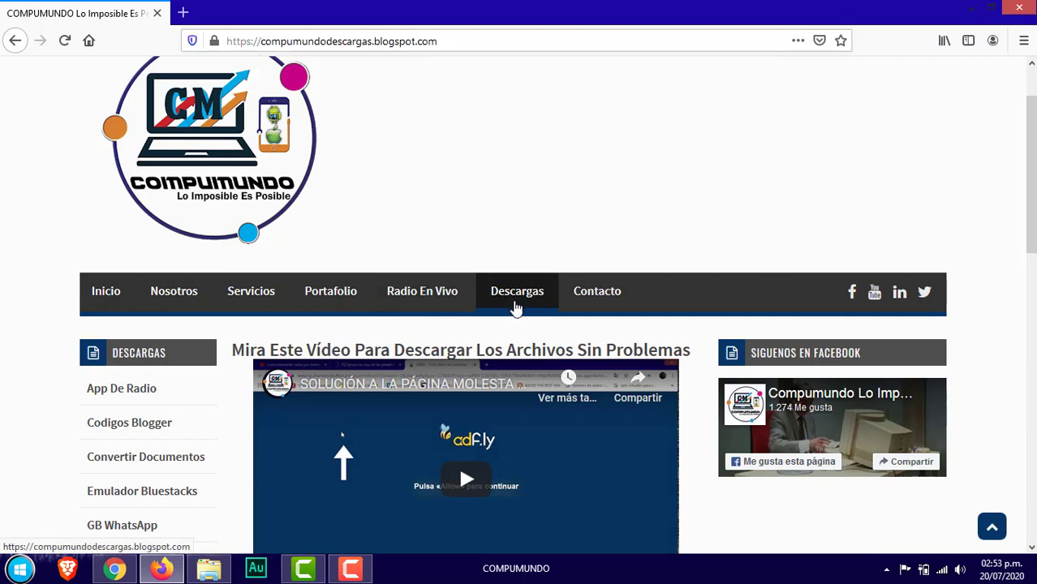
scroll(523, 307, "down", 2)
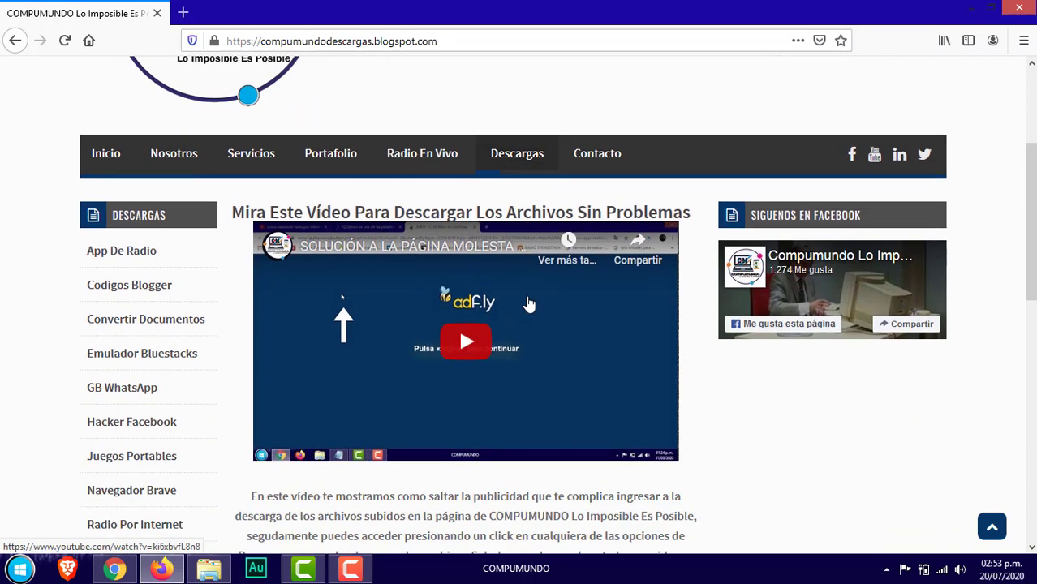
scroll(529, 304, "down", 1)
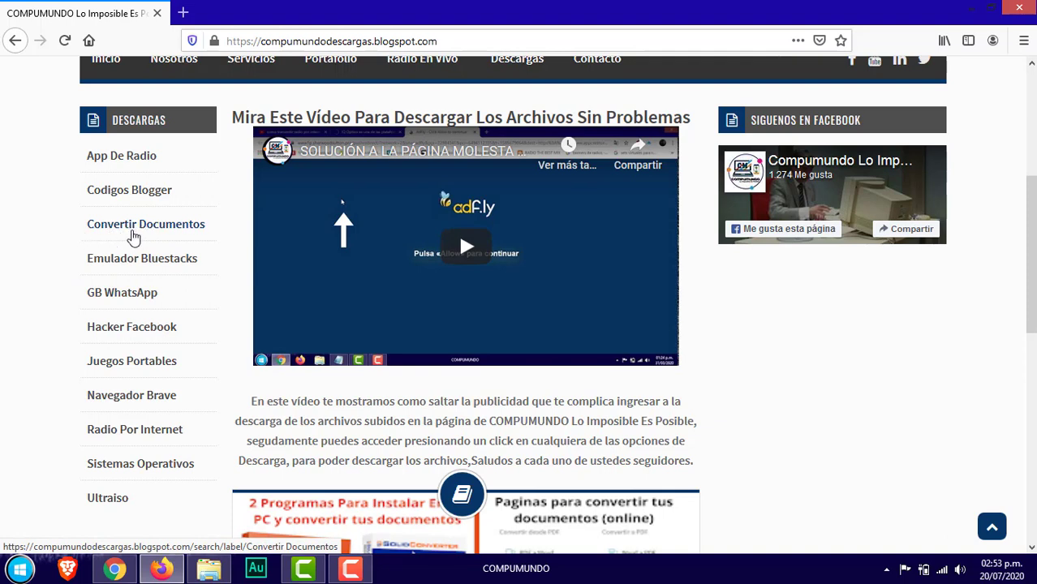
left_click(148, 233)
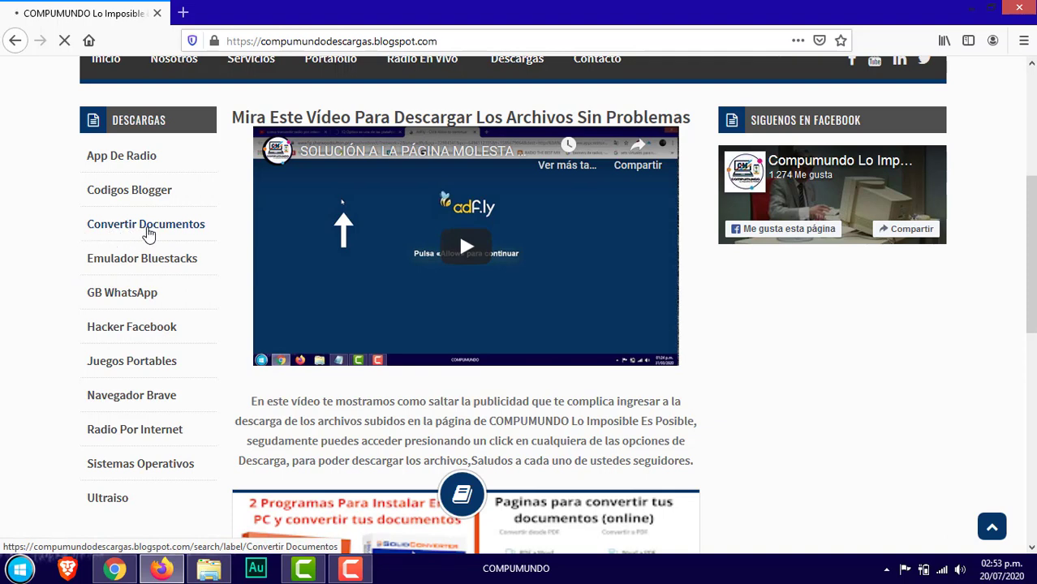
Open the full post "Programas y Páginas Para Convertir Documentos" from the category results.
scroll(596, 232, "down", 10)
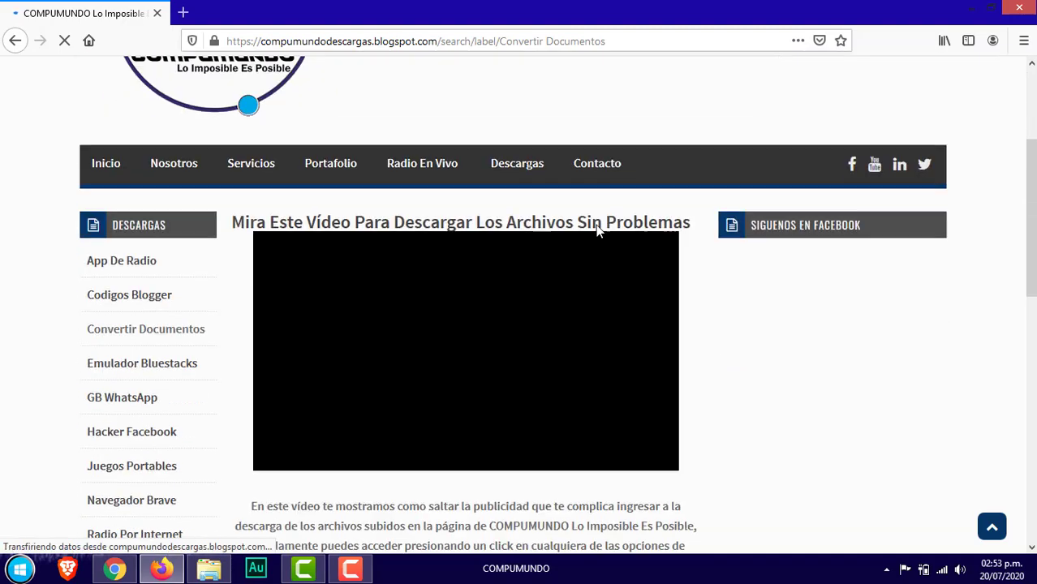
scroll(600, 235, "up", 6)
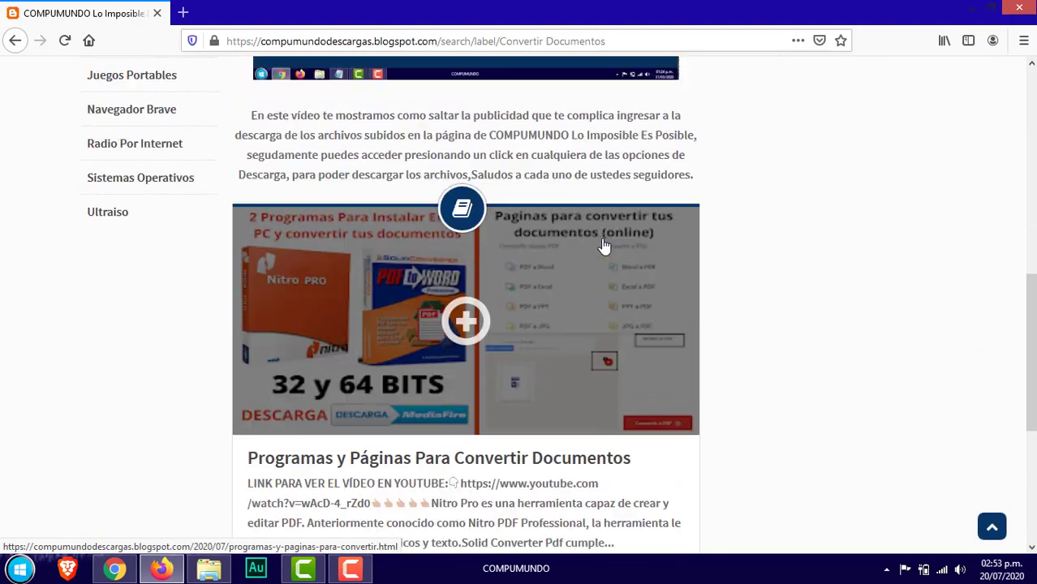
scroll(600, 240, "down", 9)
scroll(581, 240, "down", 1)
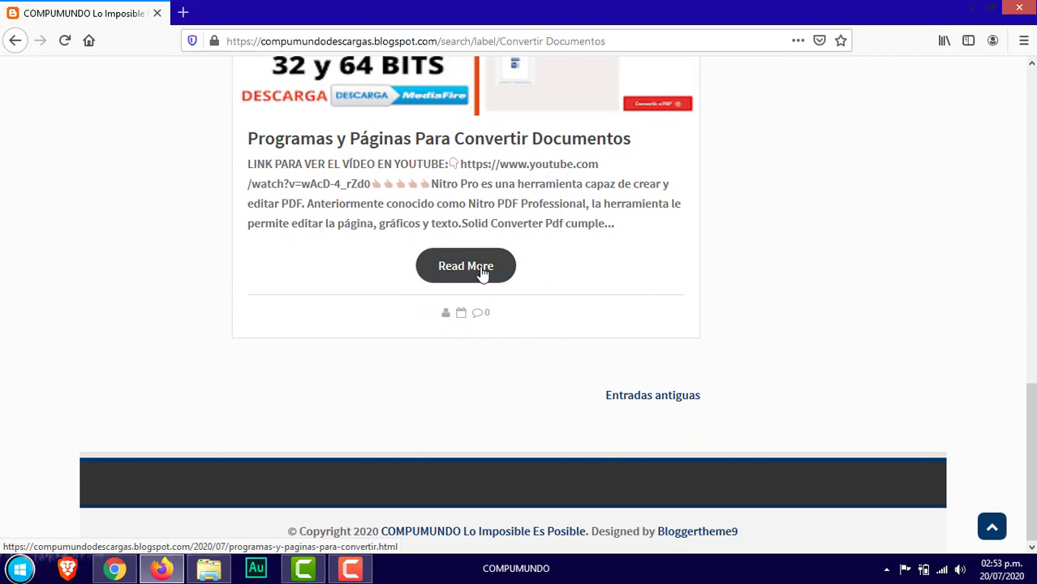
left_click(466, 267)
Examine the post's header video and its image of the PDF conversion programs and online pages.
scroll(482, 273, "down", 5)
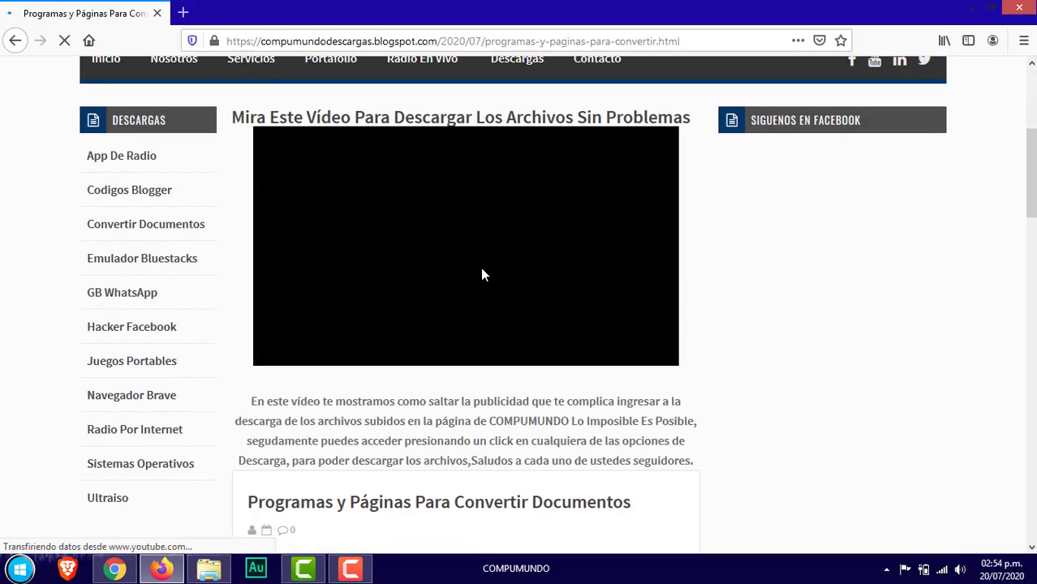
scroll(482, 273, "down", 5)
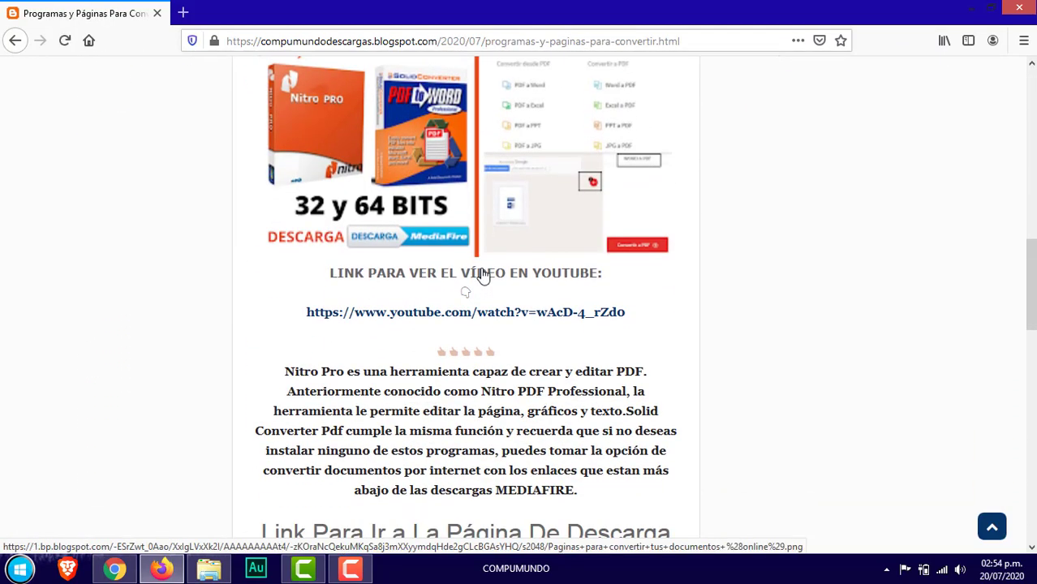
scroll(495, 275, "up", 1)
scroll(497, 275, "up", 8)
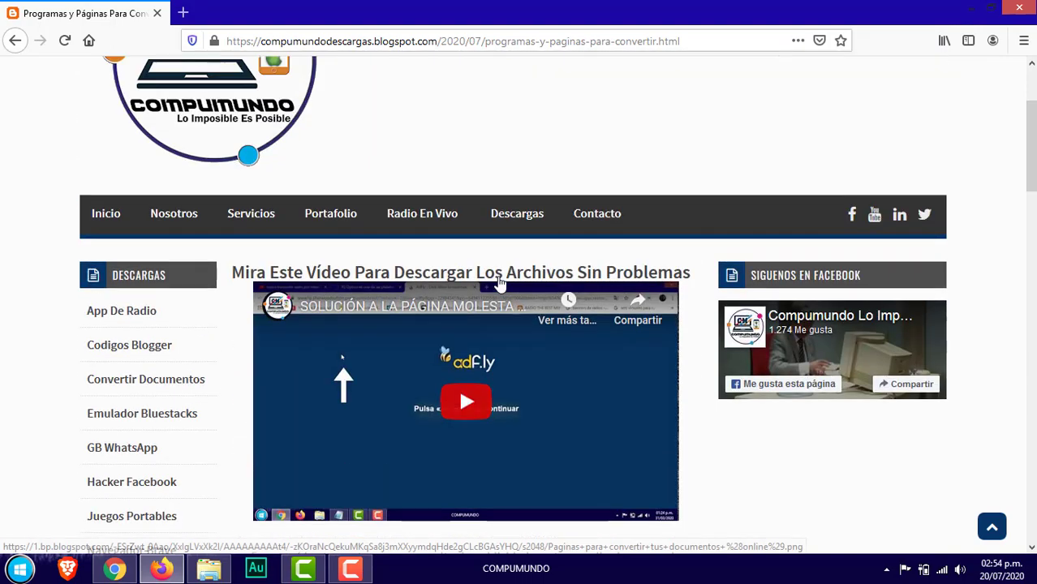
scroll(499, 278, "down", 4)
scroll(498, 277, "down", 4)
scroll(568, 300, "up", 2)
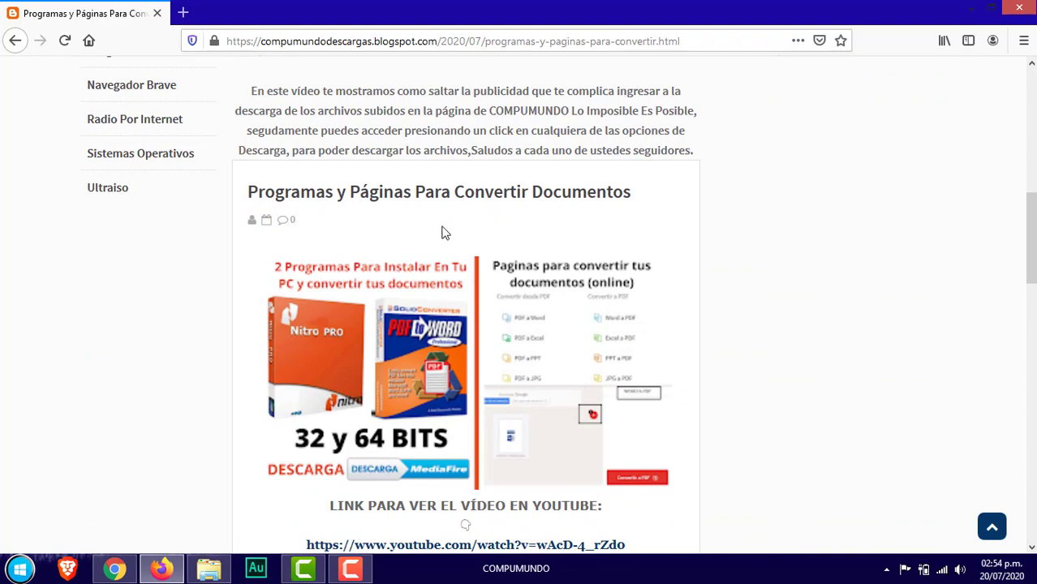
scroll(445, 233, "down", 1)
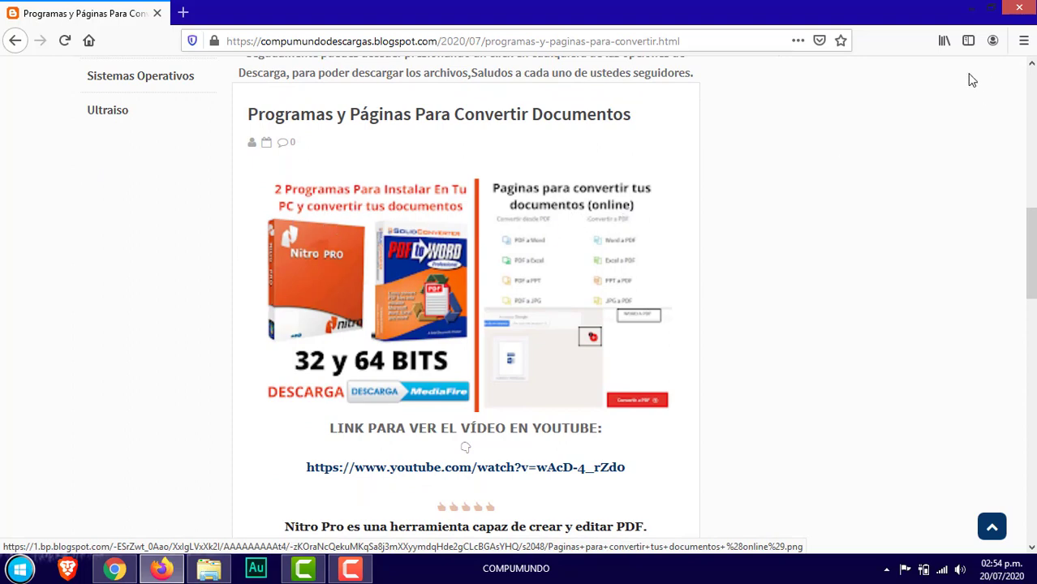
Point out the two installed PDF converter shortcuts on the desktop and return to the blog post in Firefox.
left_click(970, 12)
left_click_drag(549, 106, 482, 241)
left_click(162, 571)
Read the post's program description and find the MediaFire download links for Nitro Pro and Solid Converter PDF.
scroll(404, 336, "down", 2)
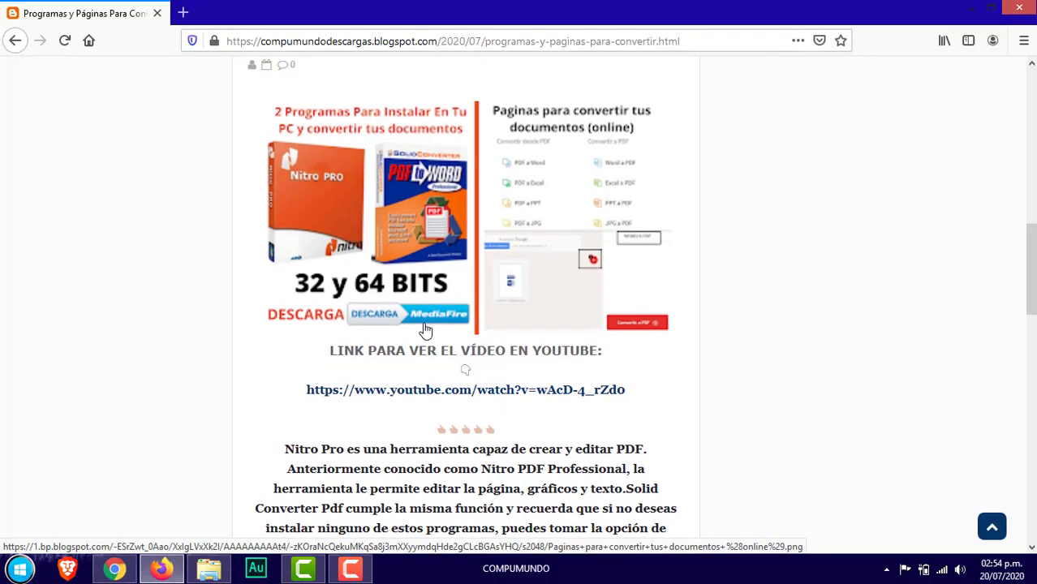
scroll(425, 331, "down", 2)
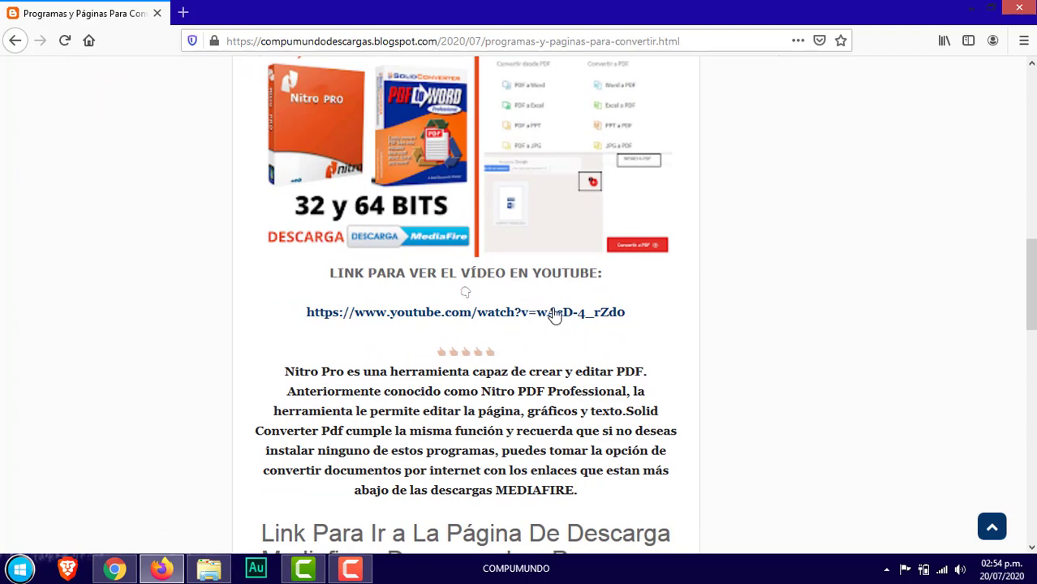
scroll(513, 288, "down", 2)
scroll(514, 288, "down", 4)
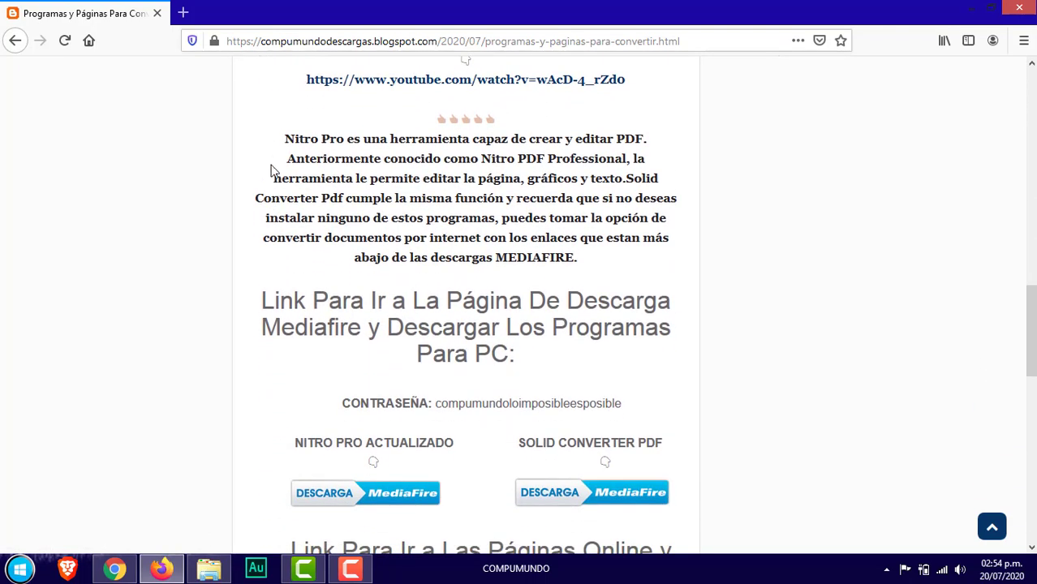
scroll(594, 275, "down", 2)
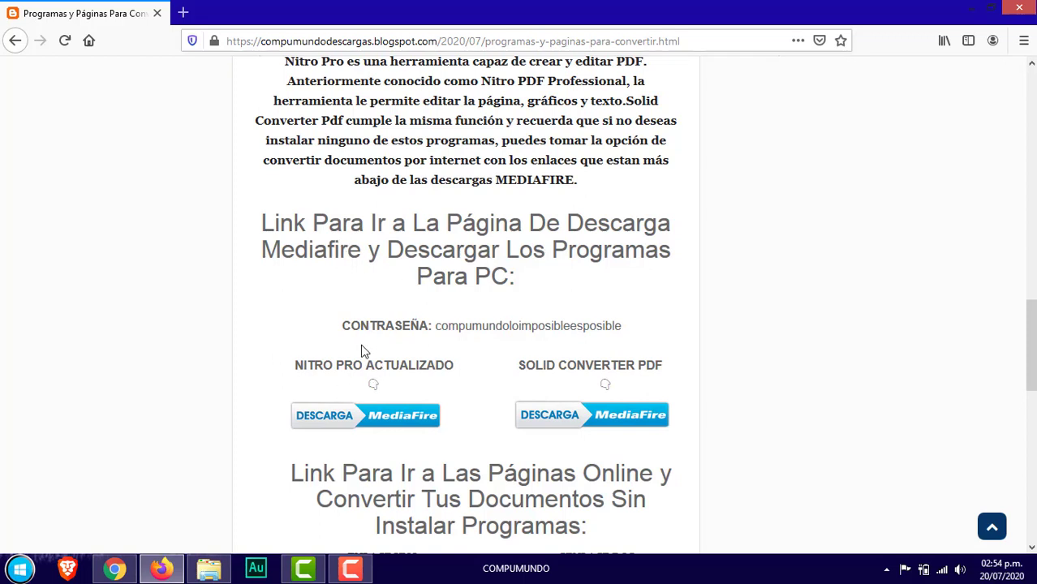
scroll(592, 220, "down", 2)
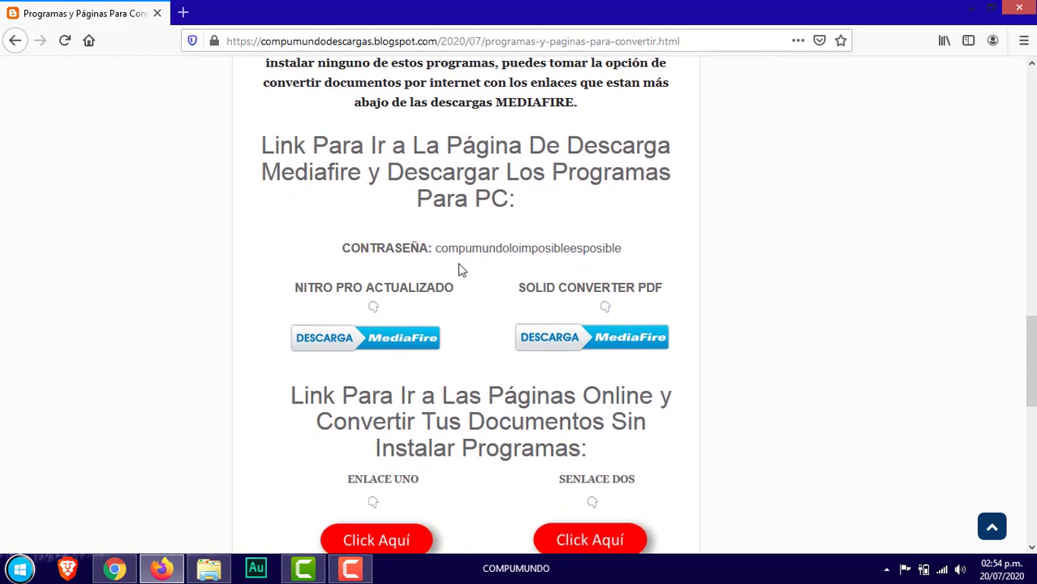
Highlight the download password given above the MediaFire links, and clear the selection.
left_click_drag(438, 249, 627, 246)
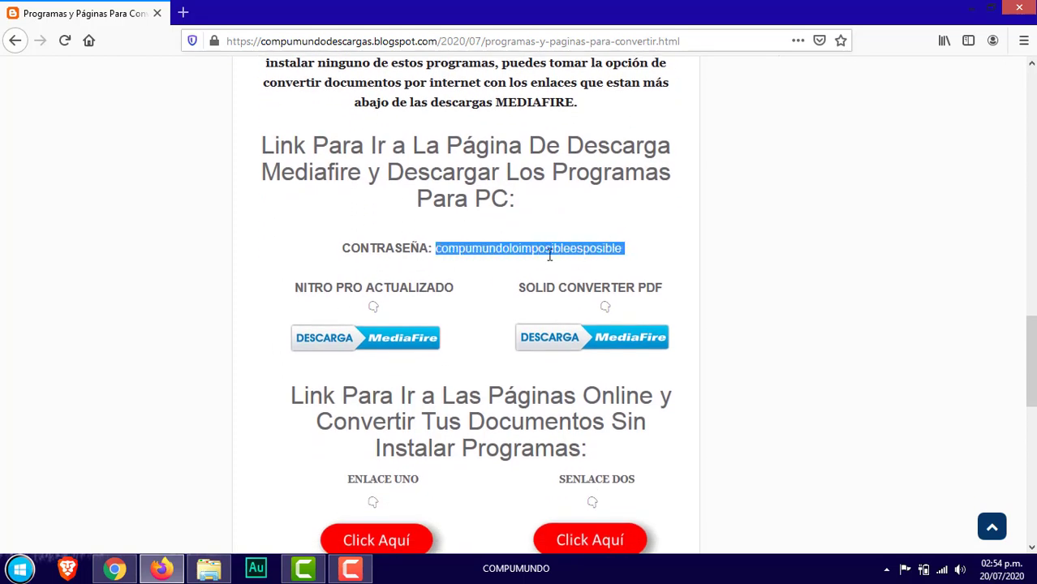
left_click(453, 251)
left_click_drag(438, 252, 627, 252)
left_click(771, 208)
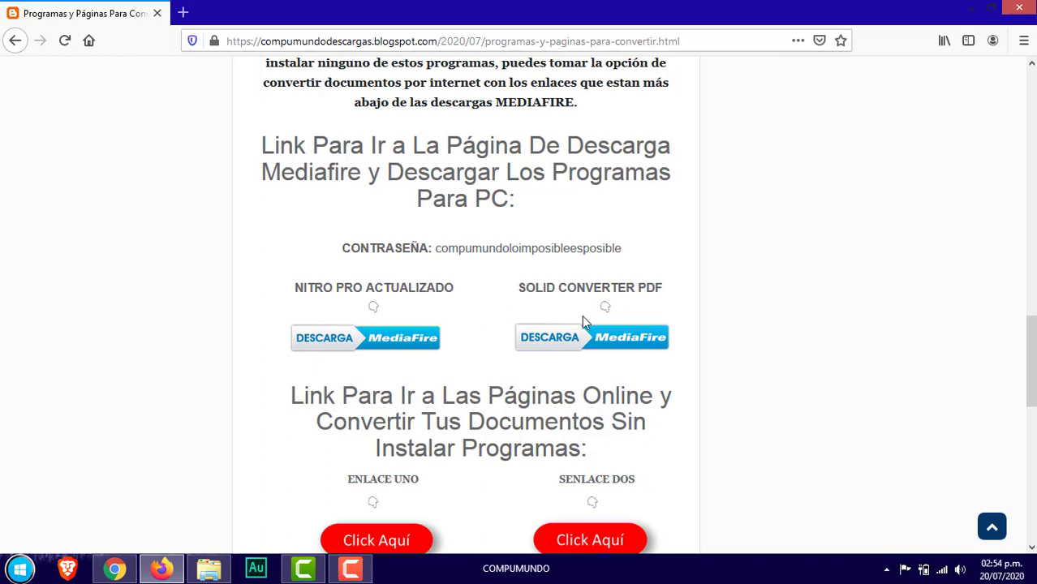
Examine the two links to online document conversion pages below the program downloads.
scroll(582, 315, "down", 3)
scroll(582, 320, "down", 2)
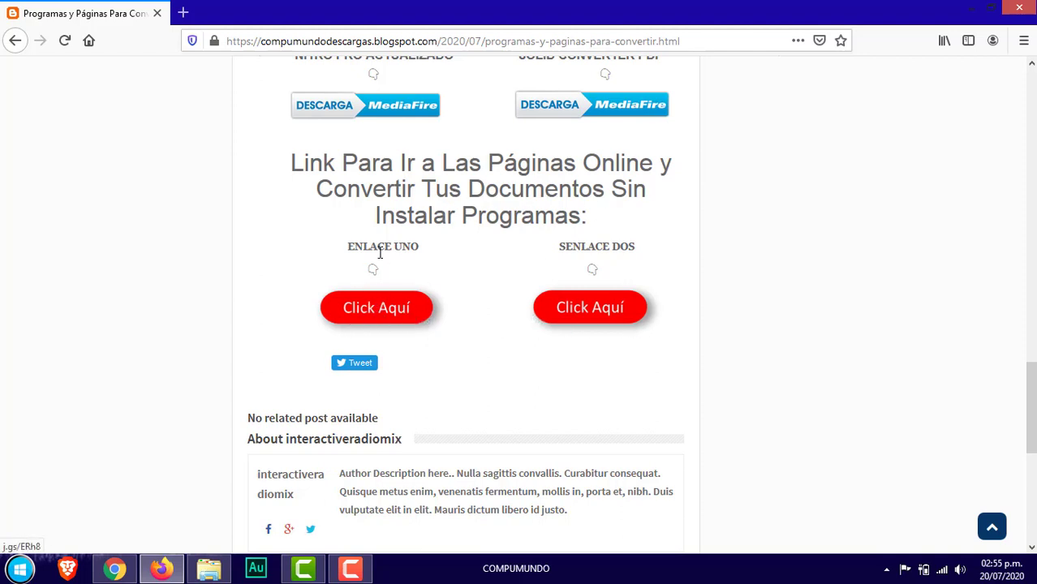
scroll(706, 302, "up", 3)
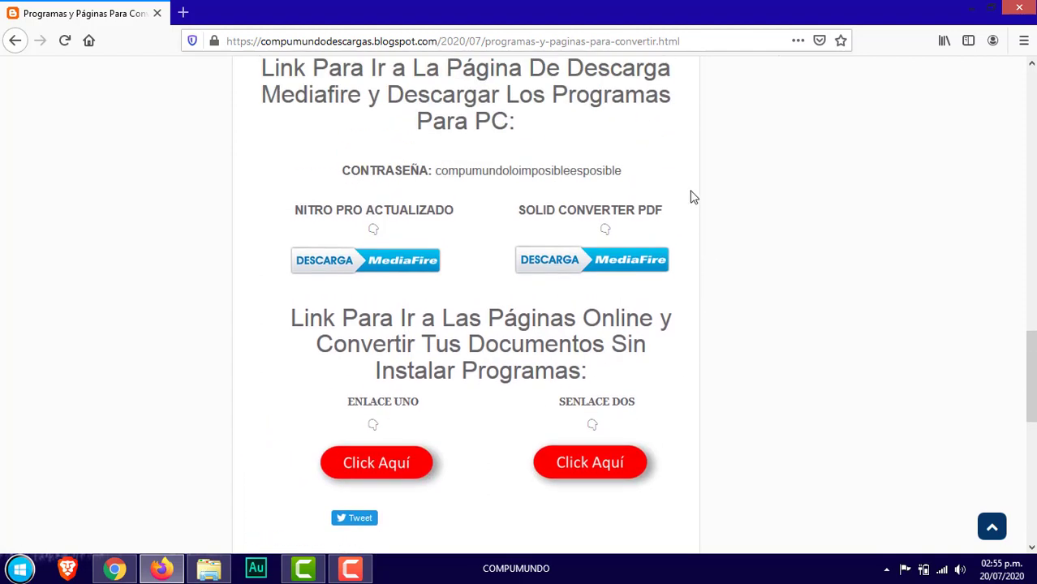
scroll(443, 257, "up", 1)
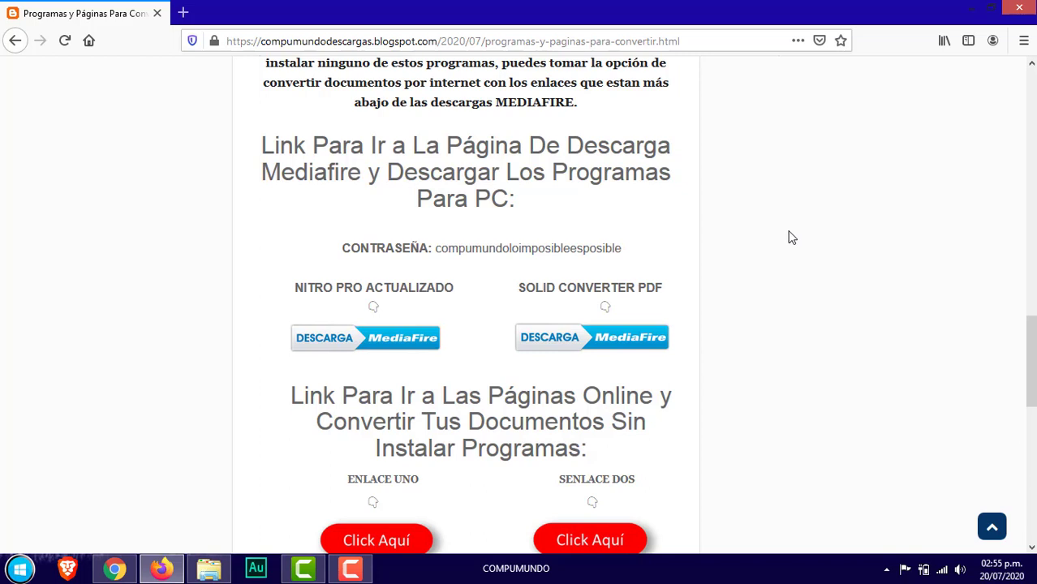
Open the Nitro Pro MediaFire download link, skip the AdFly advertisement and close the pop-up window.
left_click(388, 344)
left_click(86, 11)
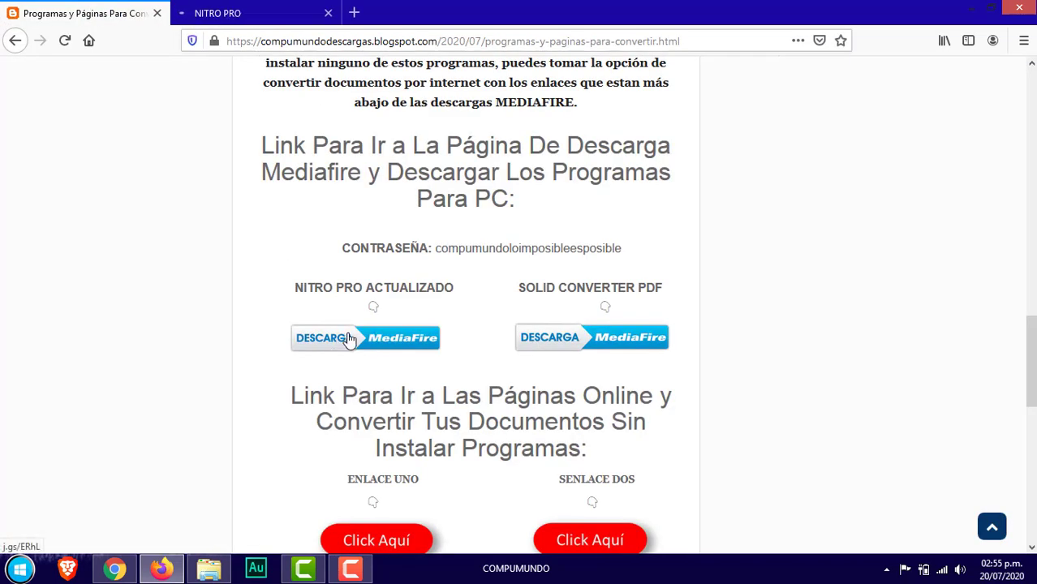
left_click(273, 8)
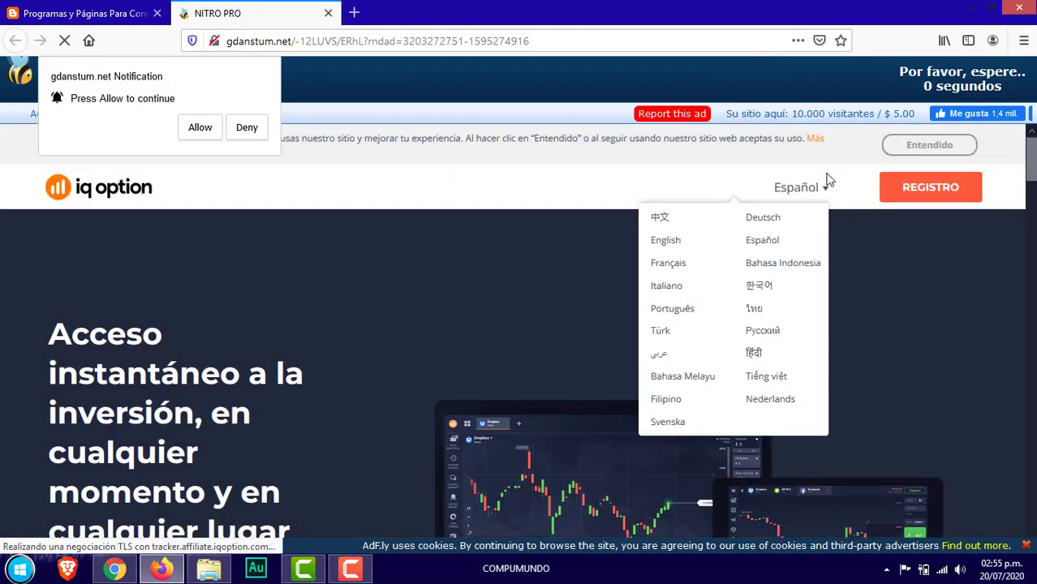
left_click(898, 88)
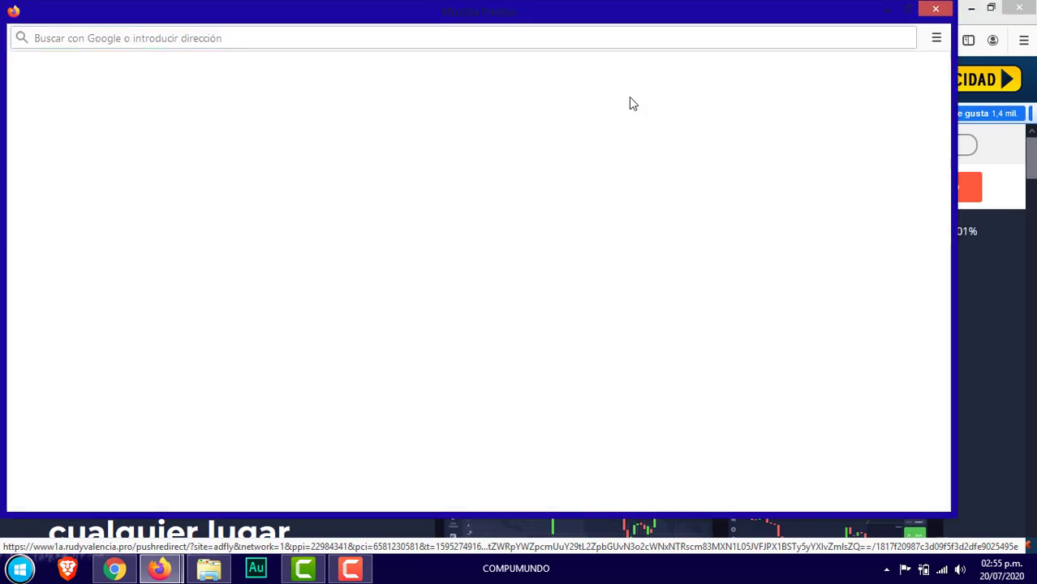
left_click(936, 13)
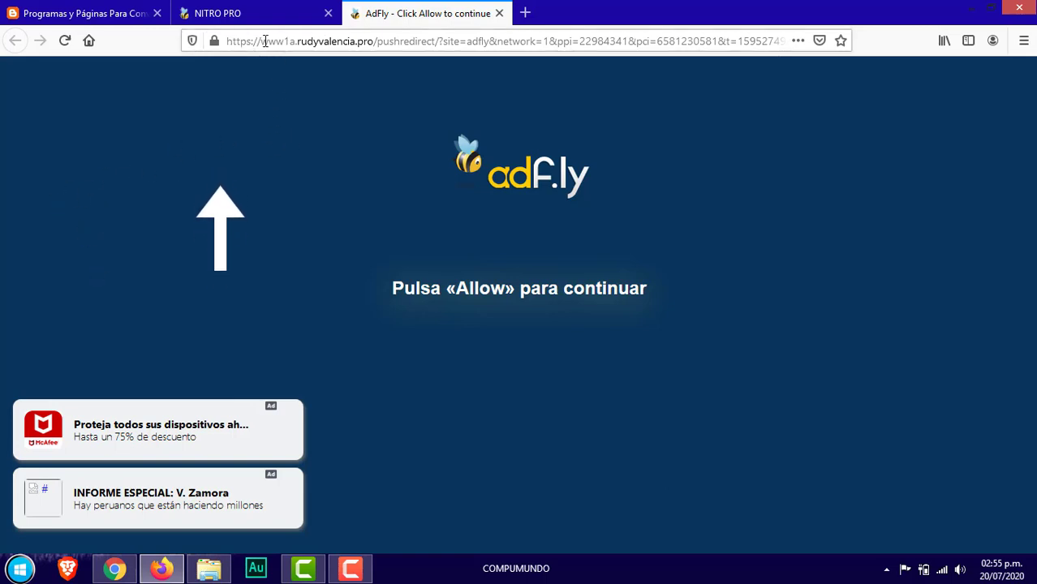
Change www1a to www5a in the AdFly notification page's address, load it, and follow the redirect link to Nitro Pro's MediaFire page.
left_click(286, 44)
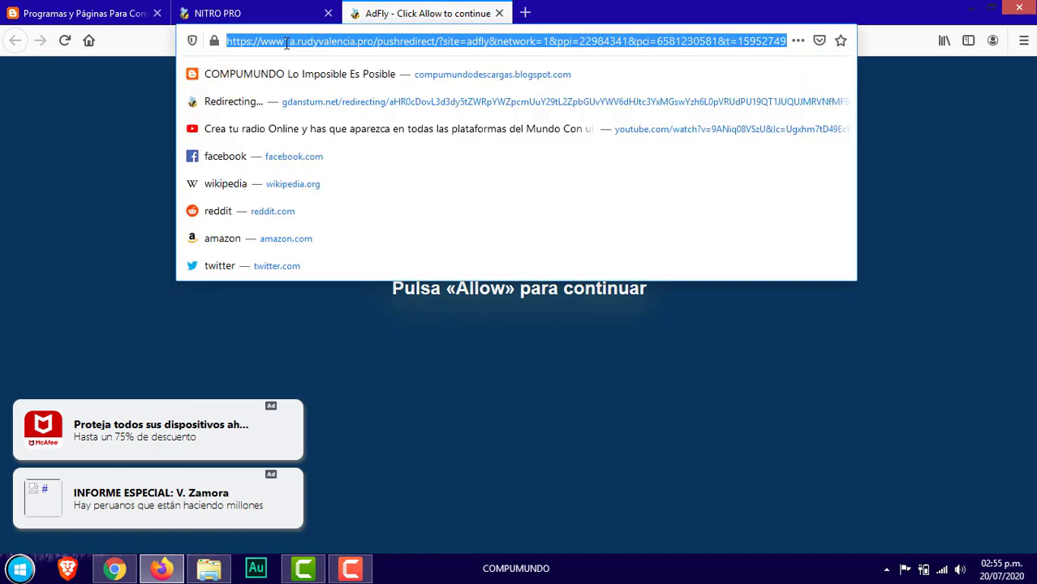
left_click(288, 43)
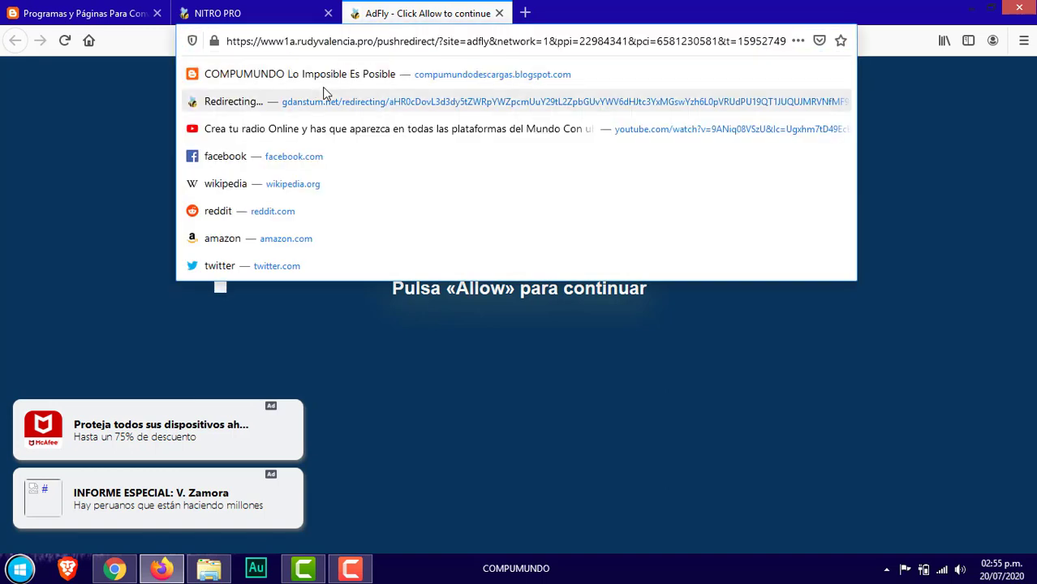
key("BackSpace")
type("5")
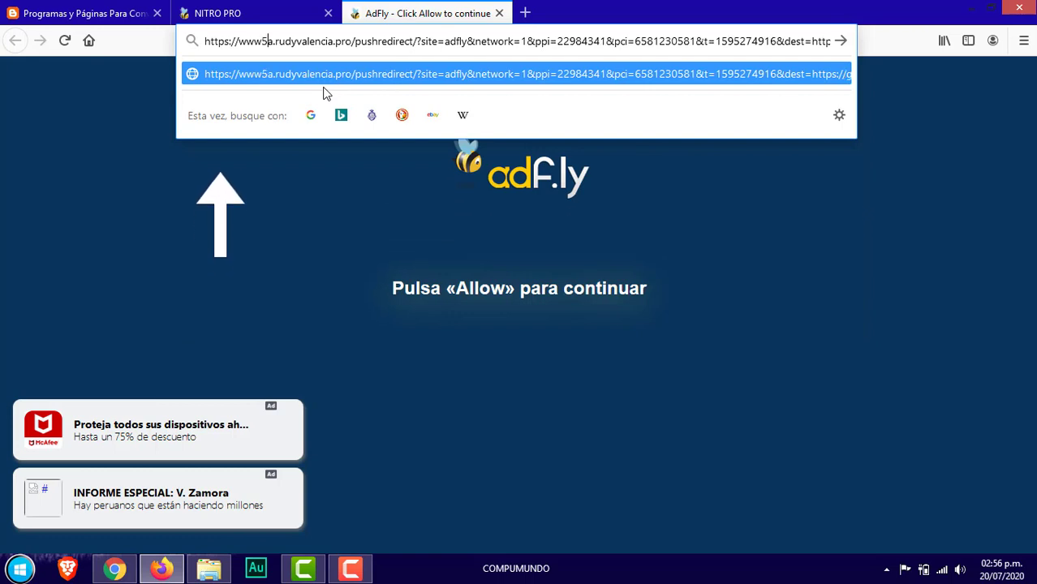
key("Return")
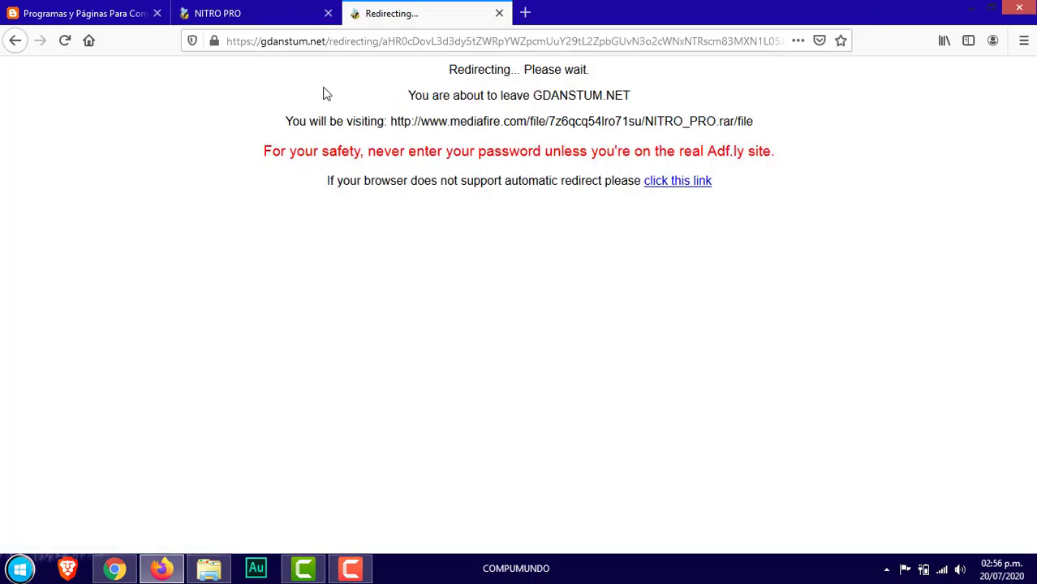
left_click(663, 185)
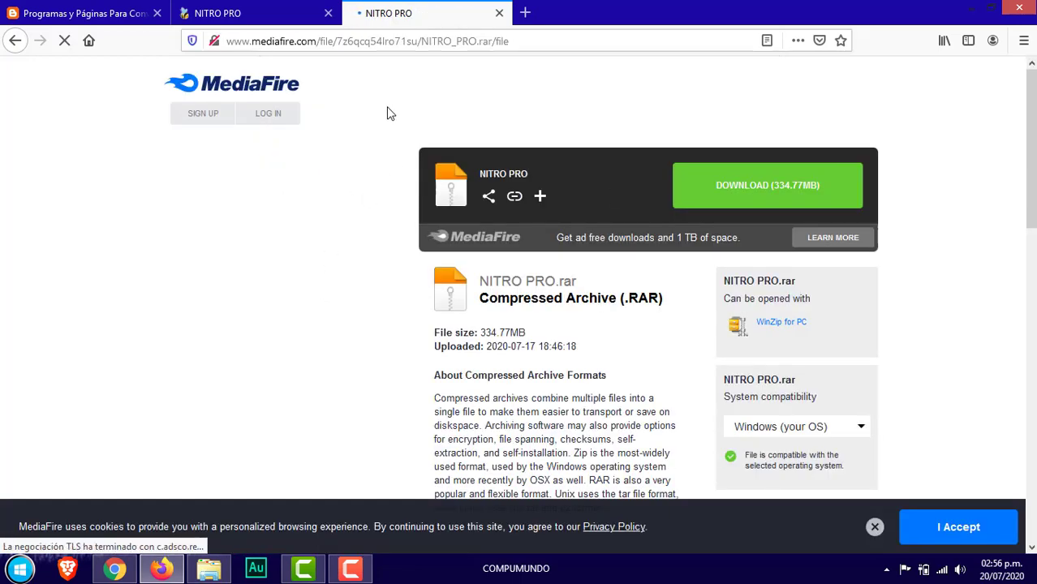
Look over the MediaFire page, start the NITRO PRO.rar download and choose to save the file.
scroll(386, 138, "down", 4)
scroll(386, 138, "up", 4)
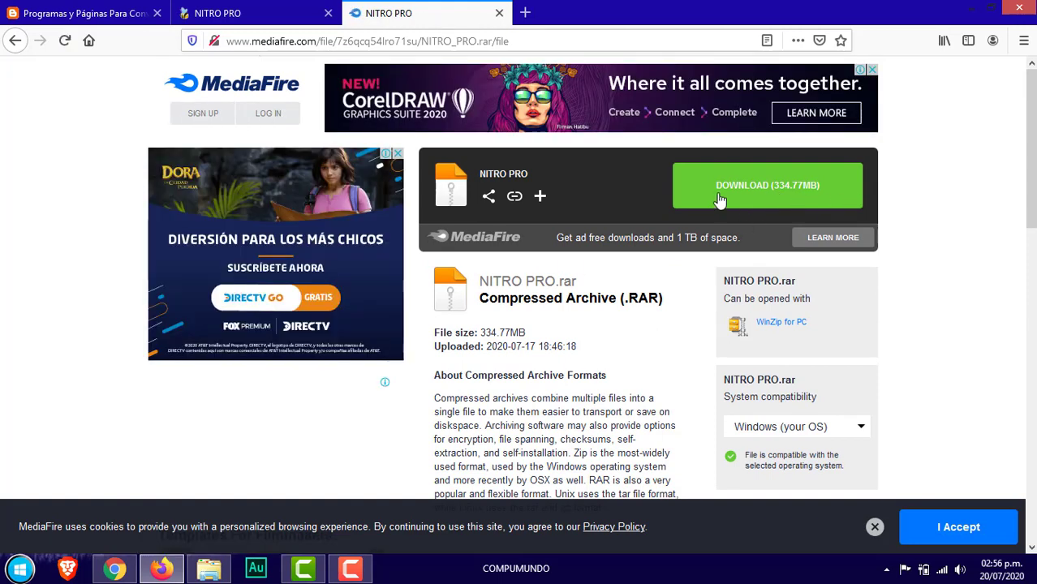
scroll(706, 231, "down", 2)
scroll(568, 163, "up", 2)
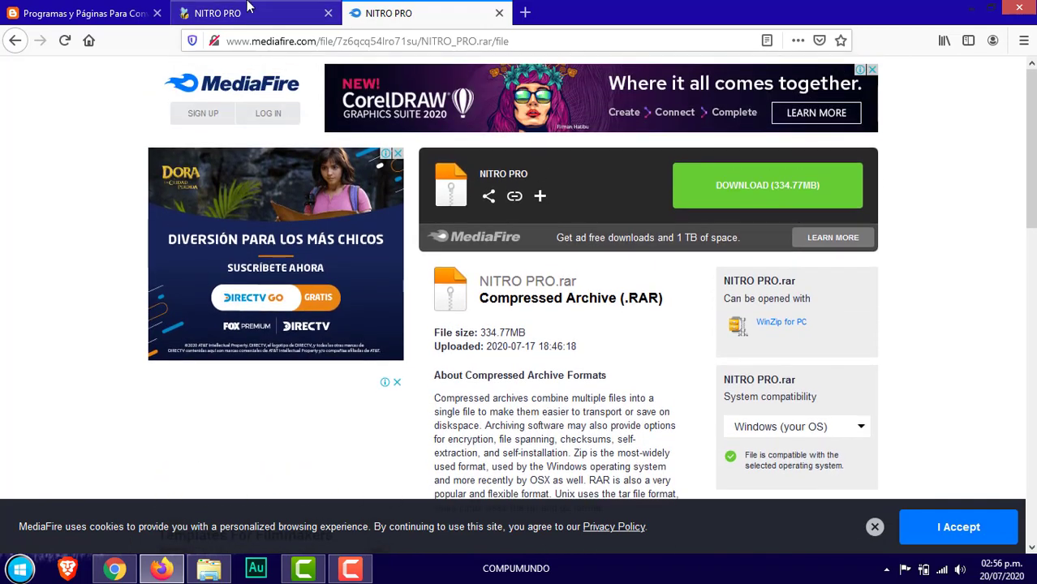
left_click(73, 13)
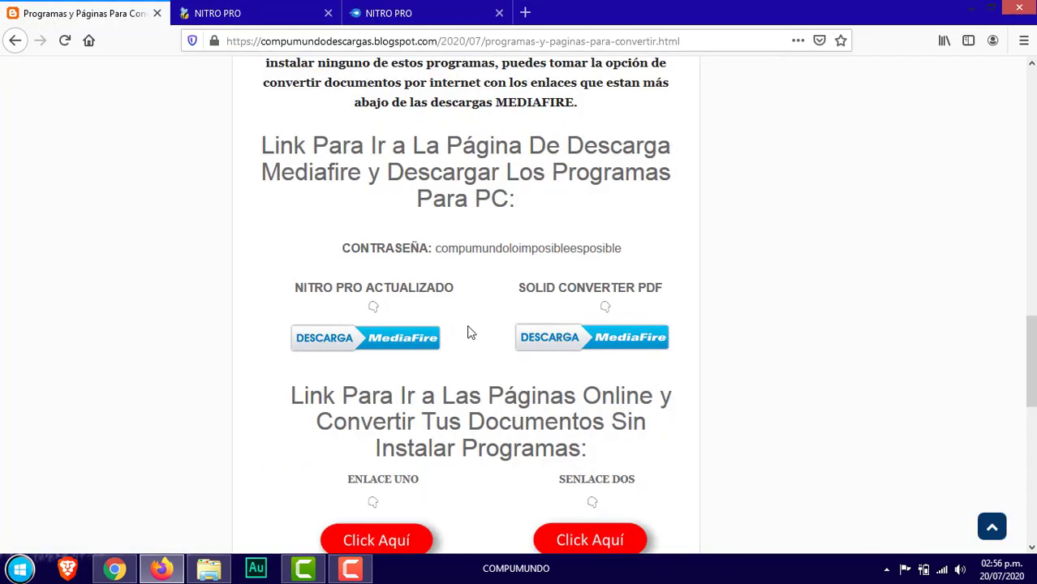
left_click(395, 16)
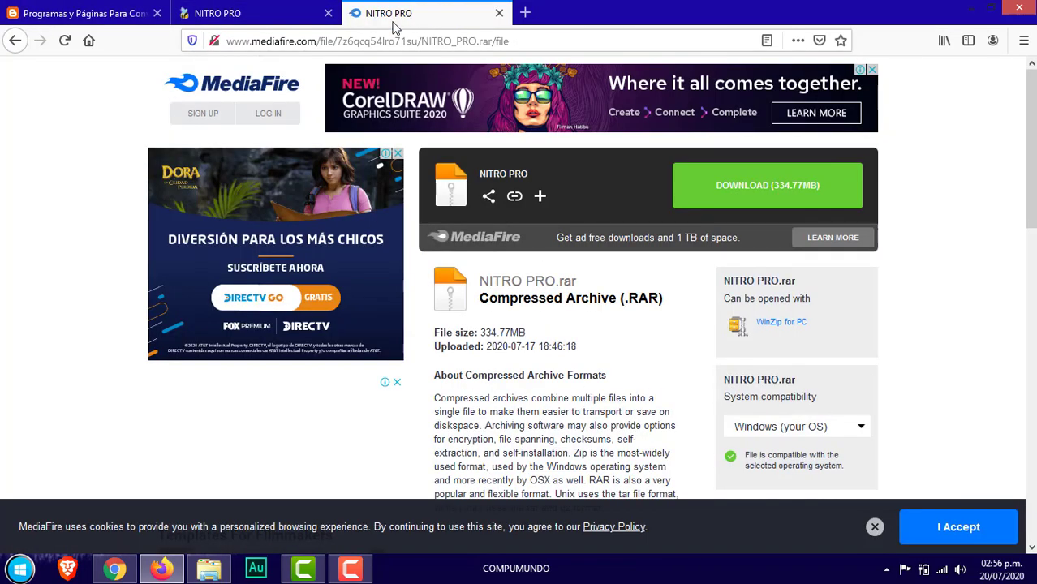
left_click(767, 189)
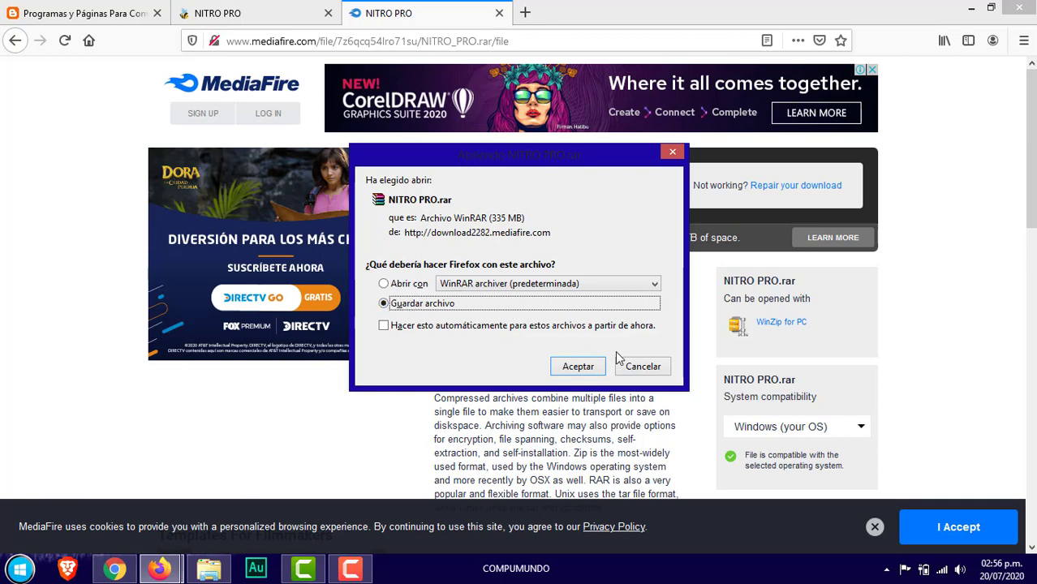
left_click(574, 366)
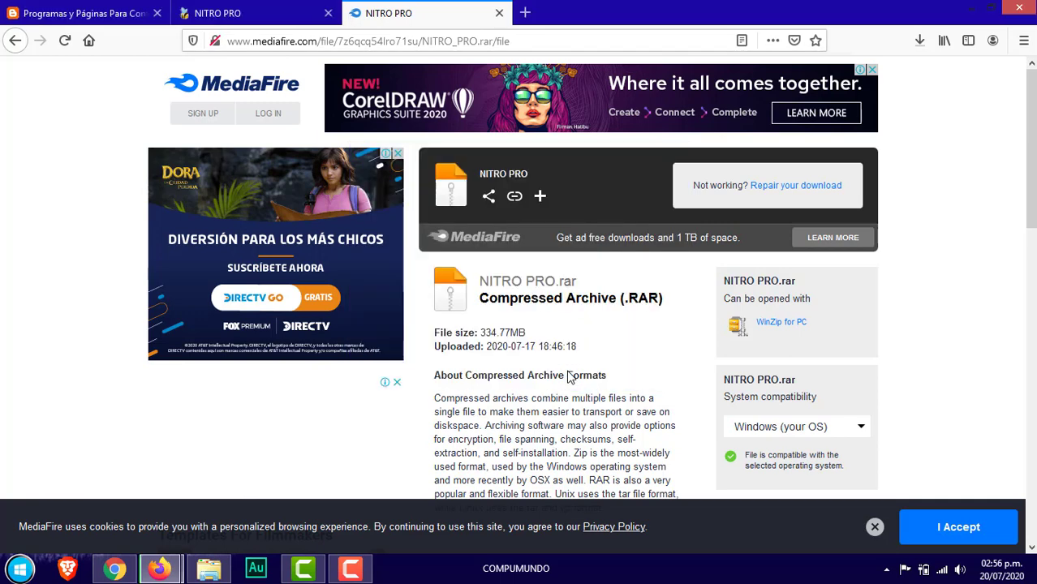
Cancel the running NITRO PRO(1).rar download from the full downloads list and close that list.
left_click(920, 40)
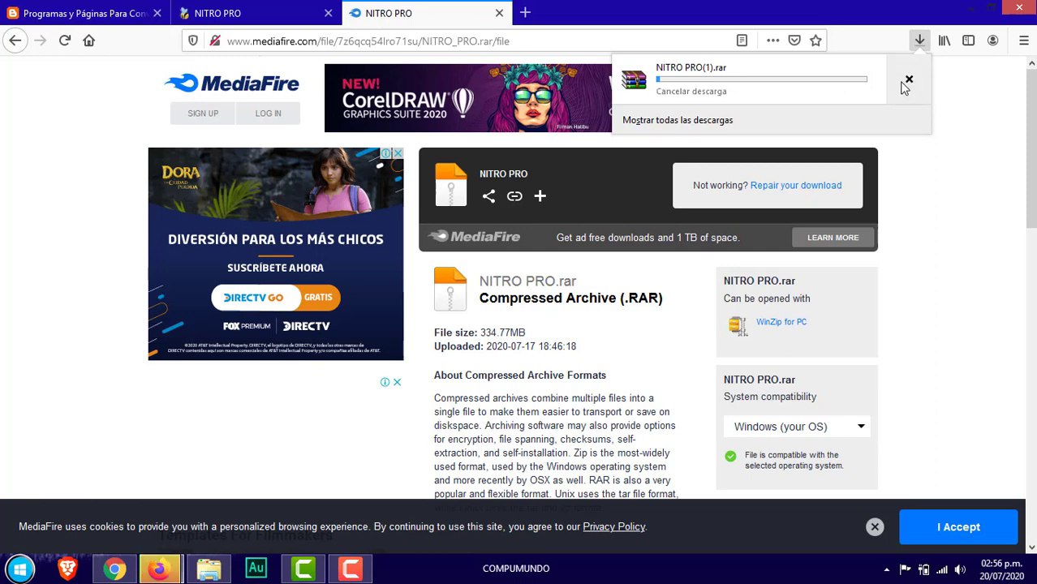
key("ctrl+shift+y")
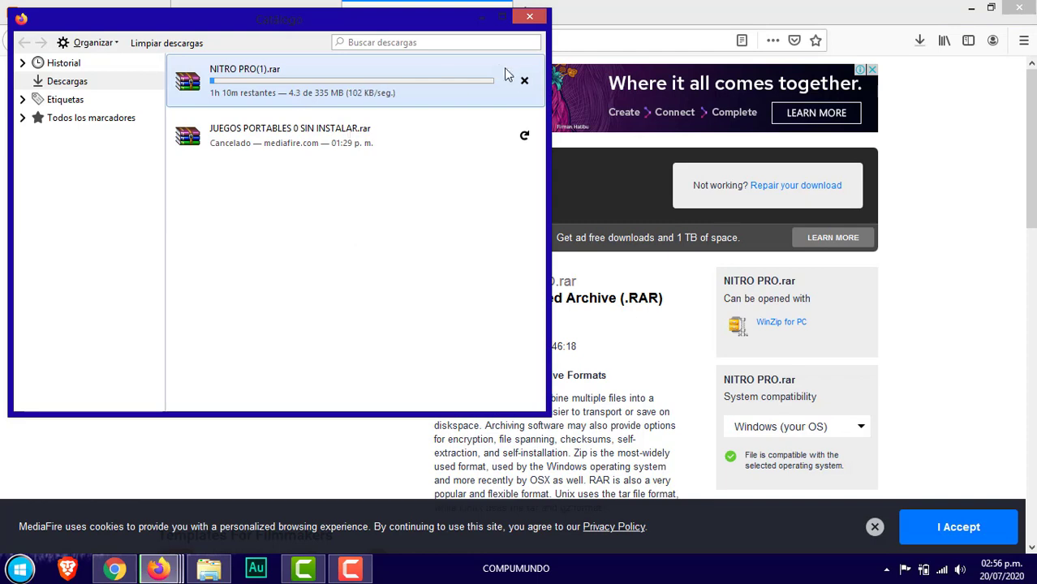
left_click(524, 82)
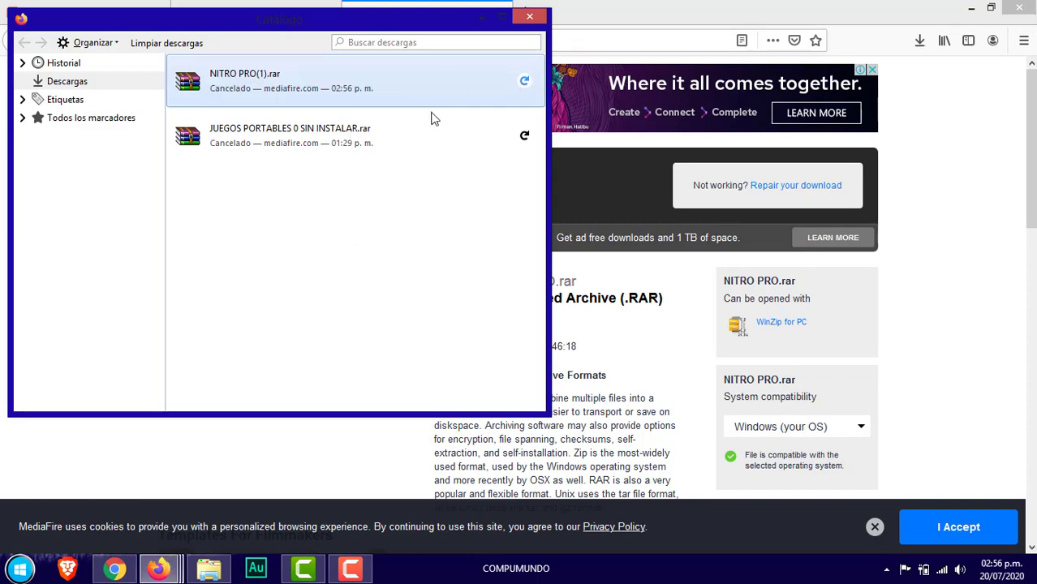
left_click(529, 16)
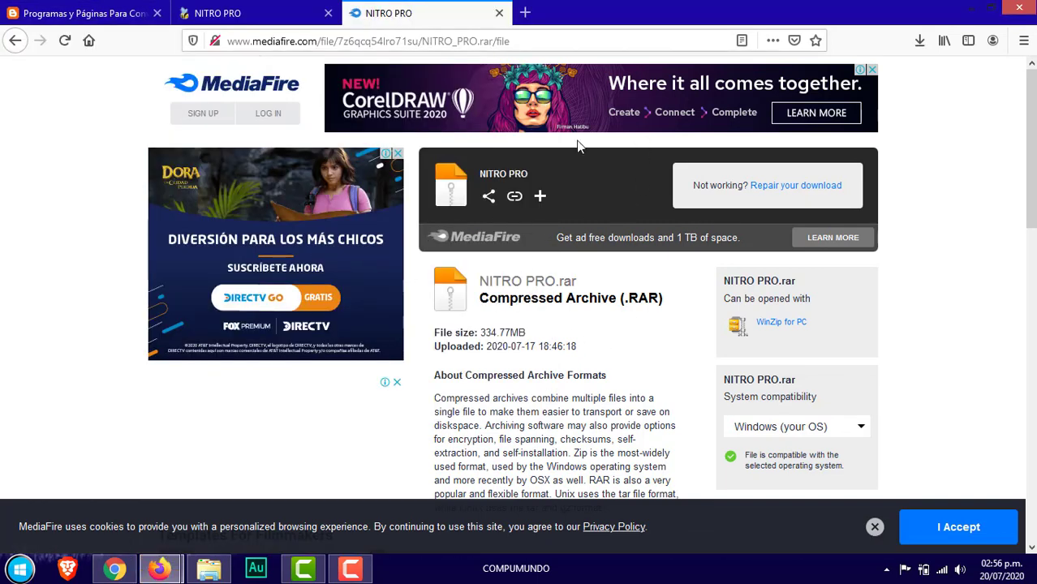
Close the MediaFire and AdFly pages and the leftover advertisement window, and copy the archive password from the blog post.
left_click(498, 13)
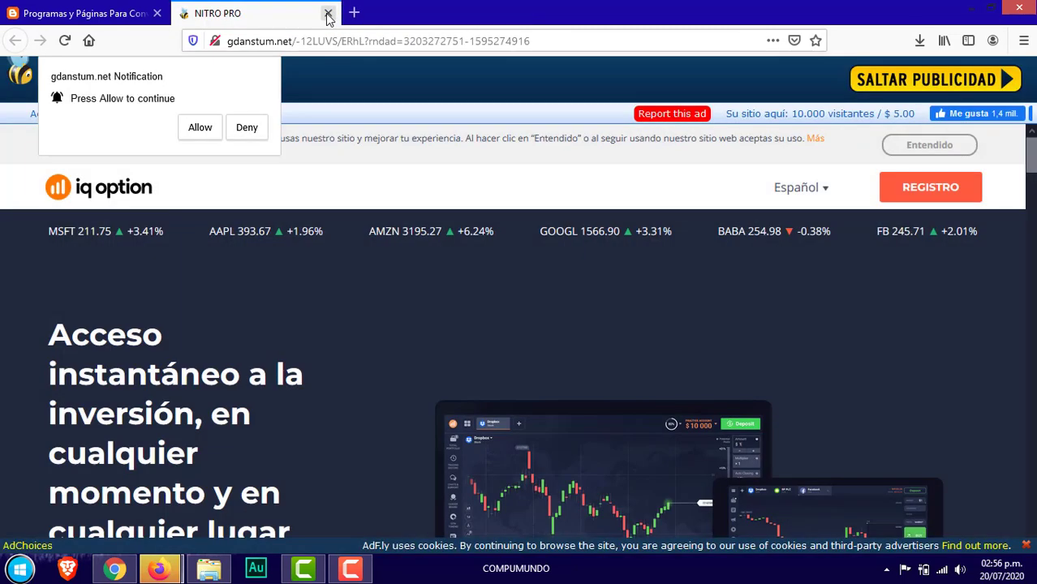
left_click(328, 13)
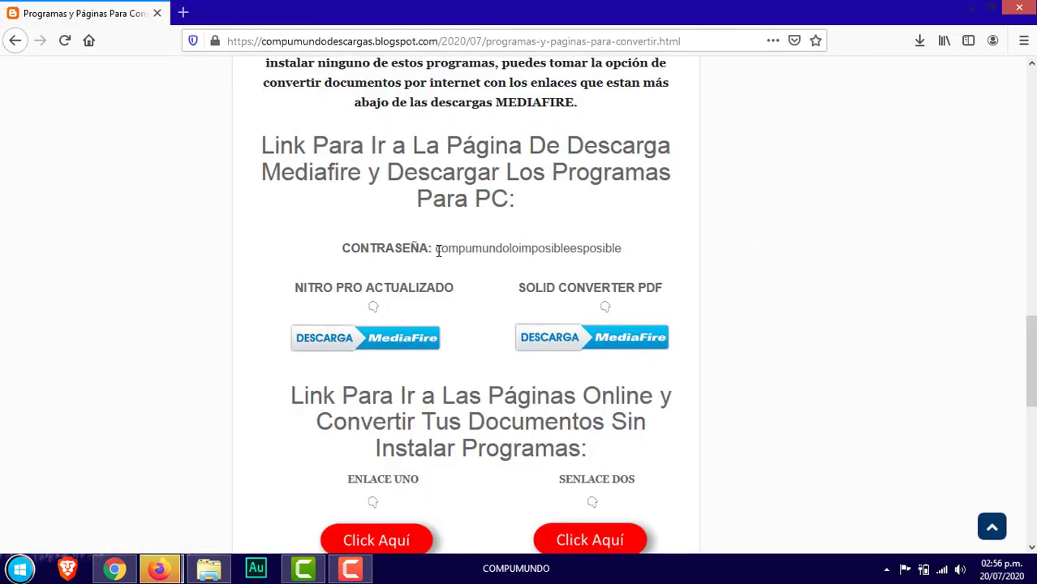
left_click_drag(436, 251, 618, 250)
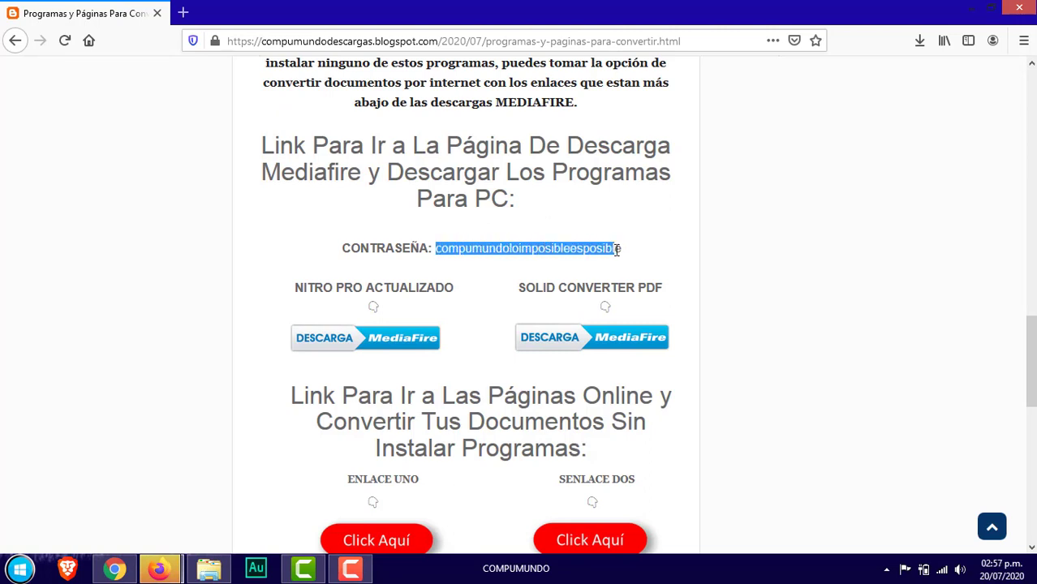
right_click(568, 246)
left_click(599, 259)
left_click(160, 567)
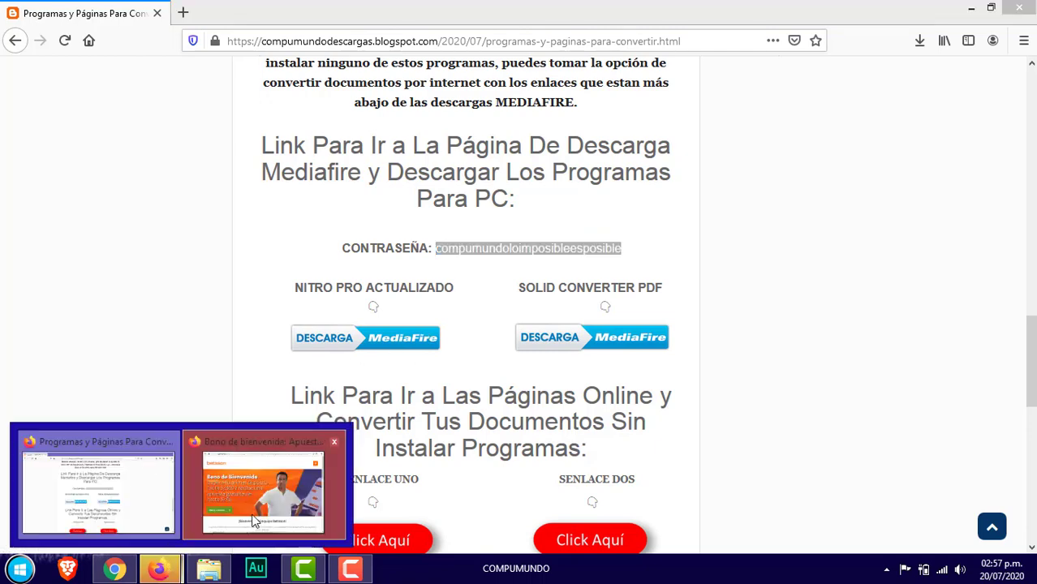
left_click(253, 519)
left_click(894, 9)
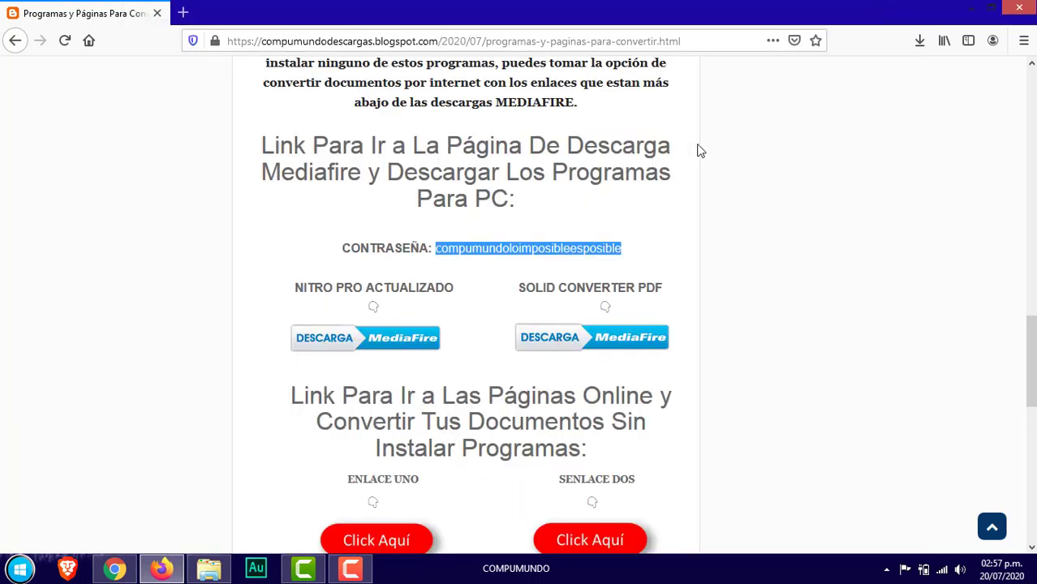
right_click(507, 252)
left_click(542, 259)
Switch to File Explorer and locate the NITRO PRO and Solid Converter PDF archives in the Descargas folder.
left_click(208, 568)
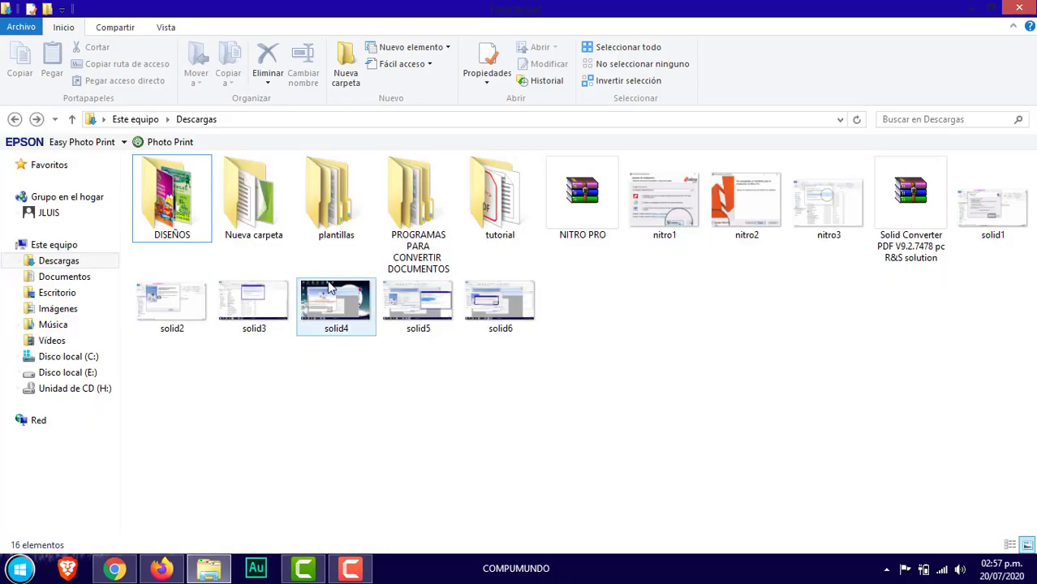
left_click(65, 263)
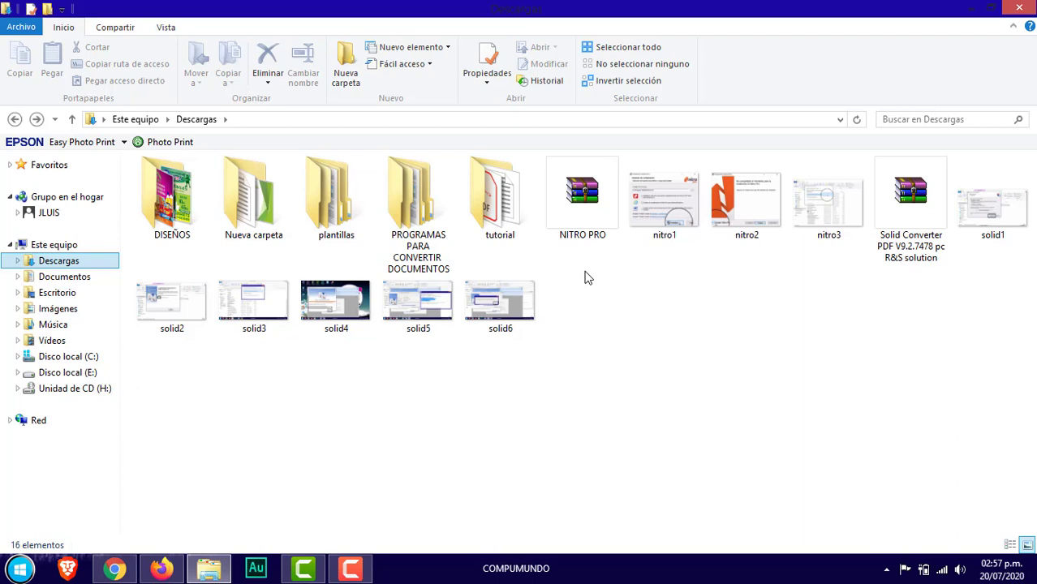
left_click(581, 193)
left_click(910, 215)
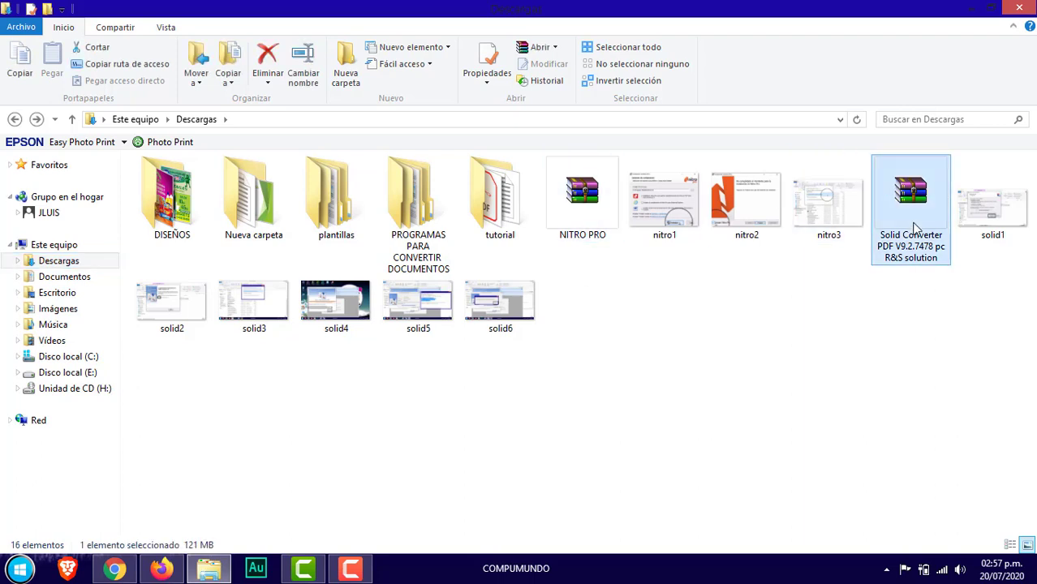
left_click(578, 219)
left_click(901, 203)
Extract the NITRO PRO archive into the Descargas folder, pasting the archive password and checking it before accepting.
right_click(592, 207)
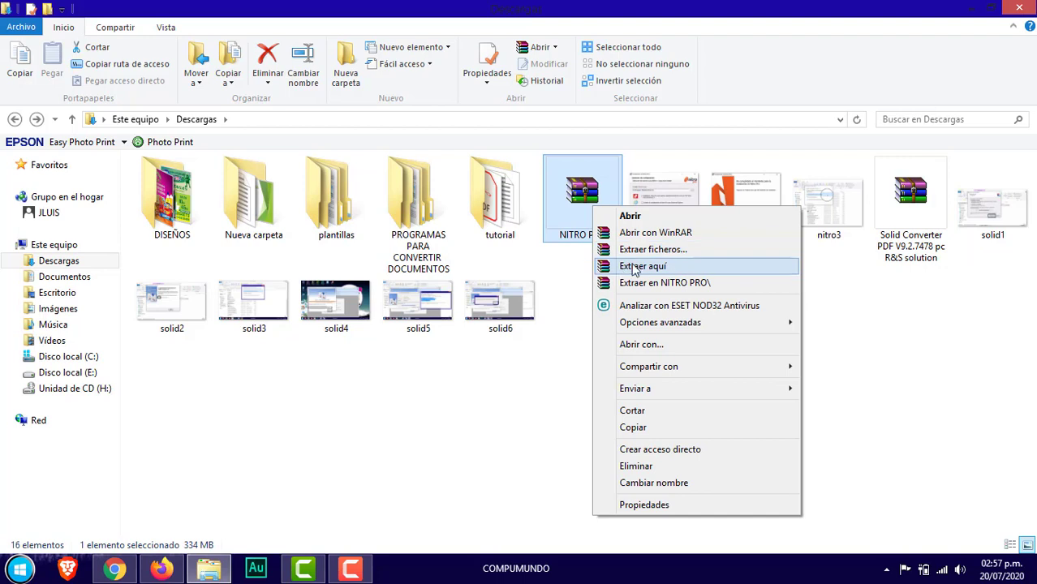
left_click(634, 267)
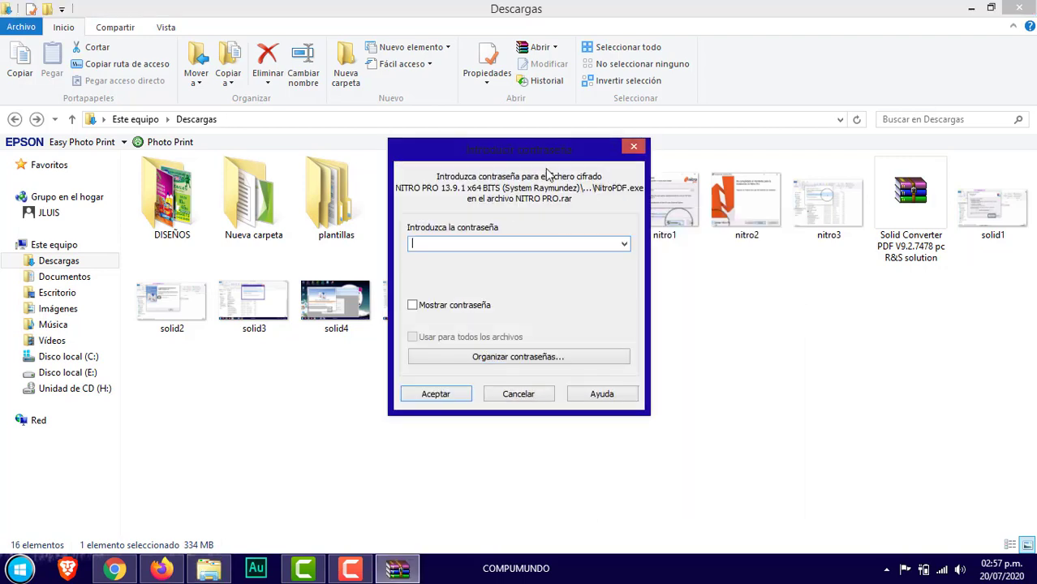
right_click(451, 240)
left_click(485, 305)
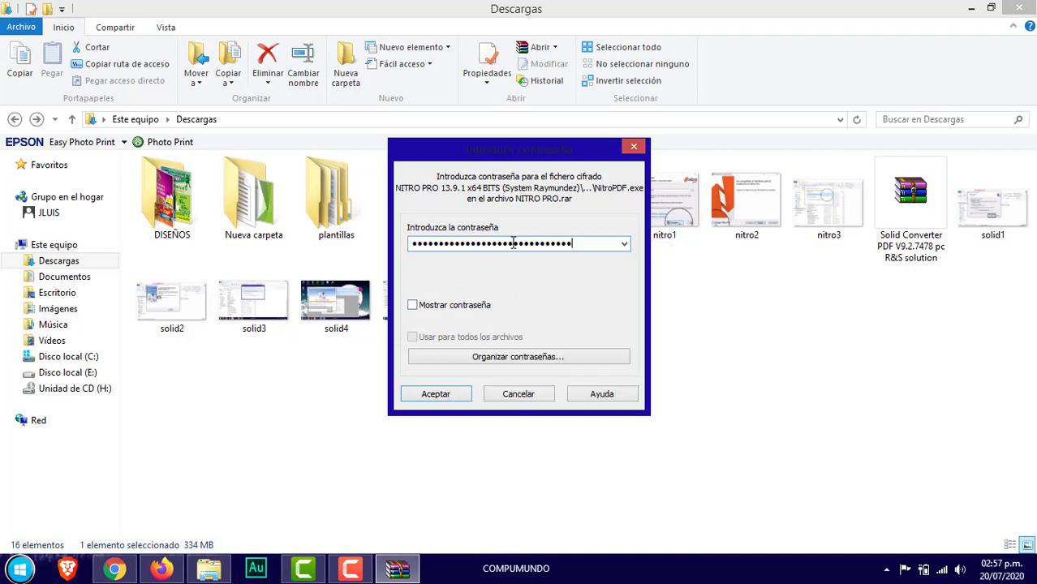
left_click(413, 306)
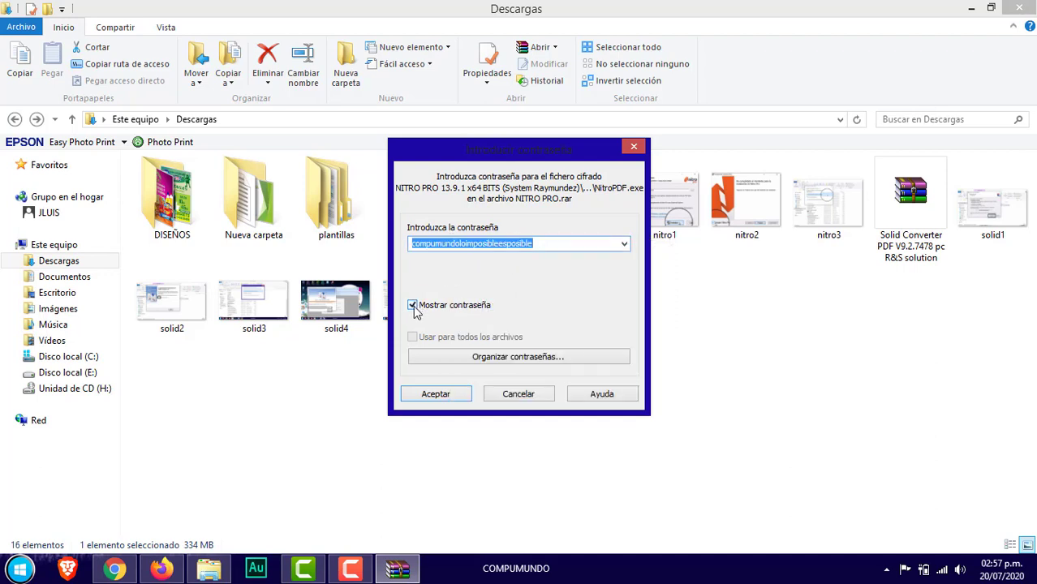
left_click(413, 305)
left_click(162, 569)
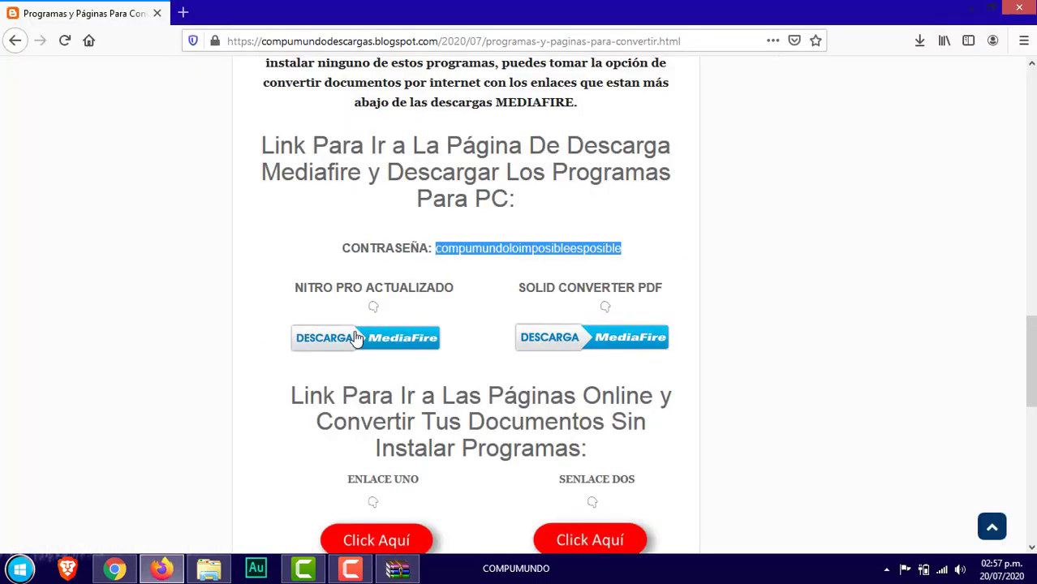
left_click(396, 568)
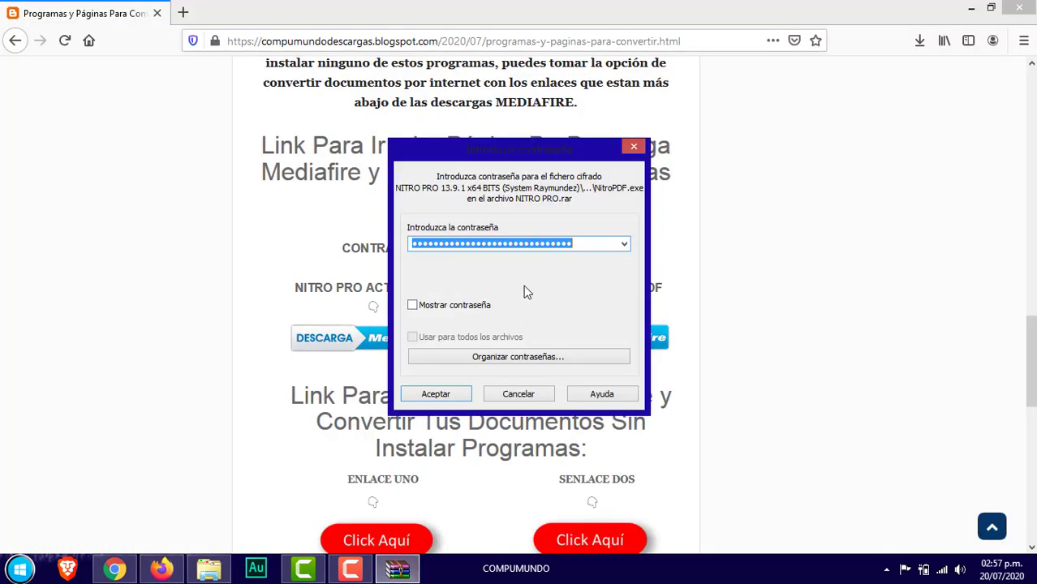
left_click(435, 394)
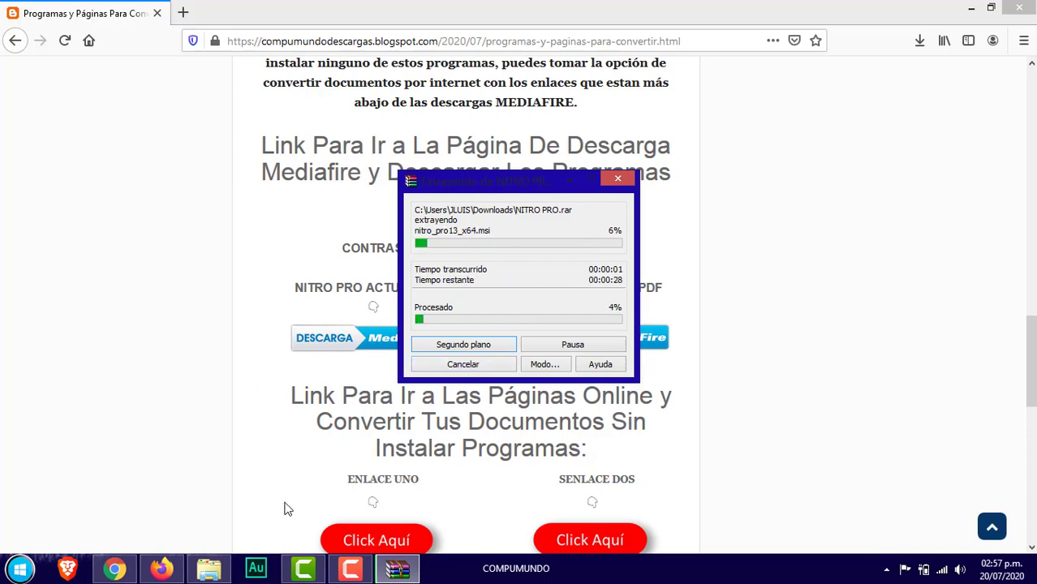
Return to the Descargas folder in File Explorer and move the extraction progress window aside.
left_click(208, 569)
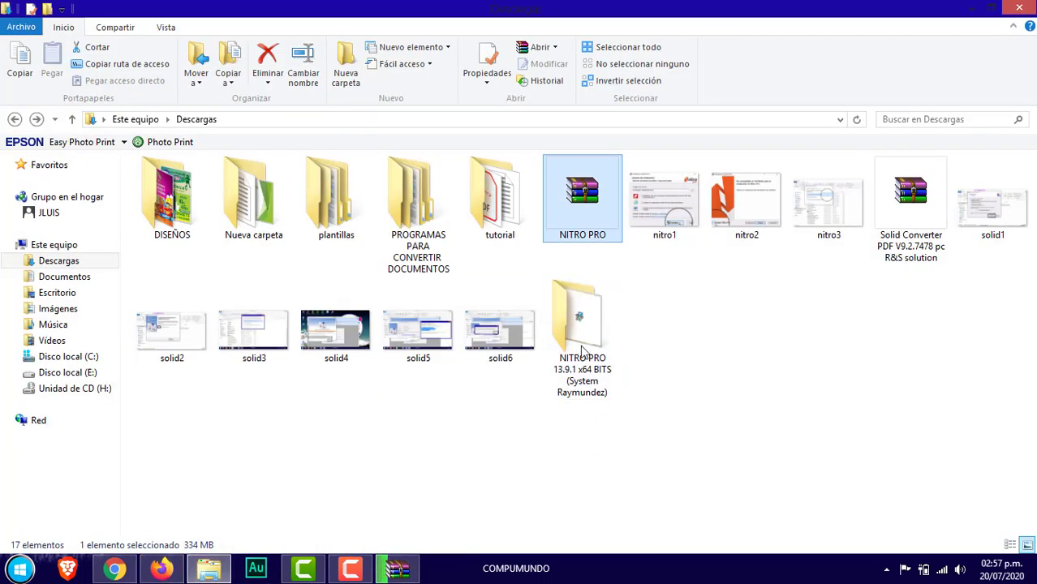
left_click(397, 568)
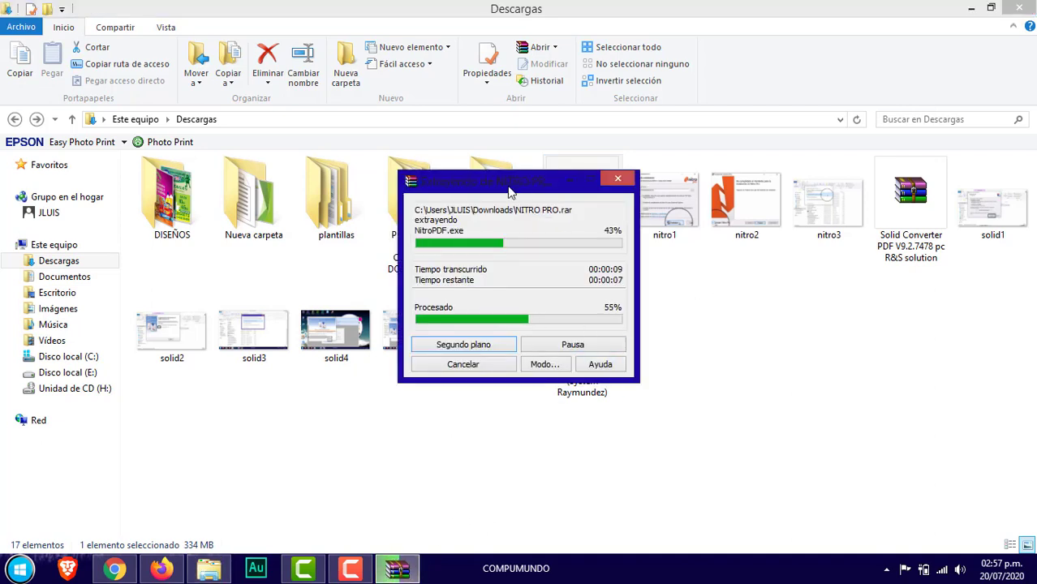
left_click_drag(552, 180, 892, 230)
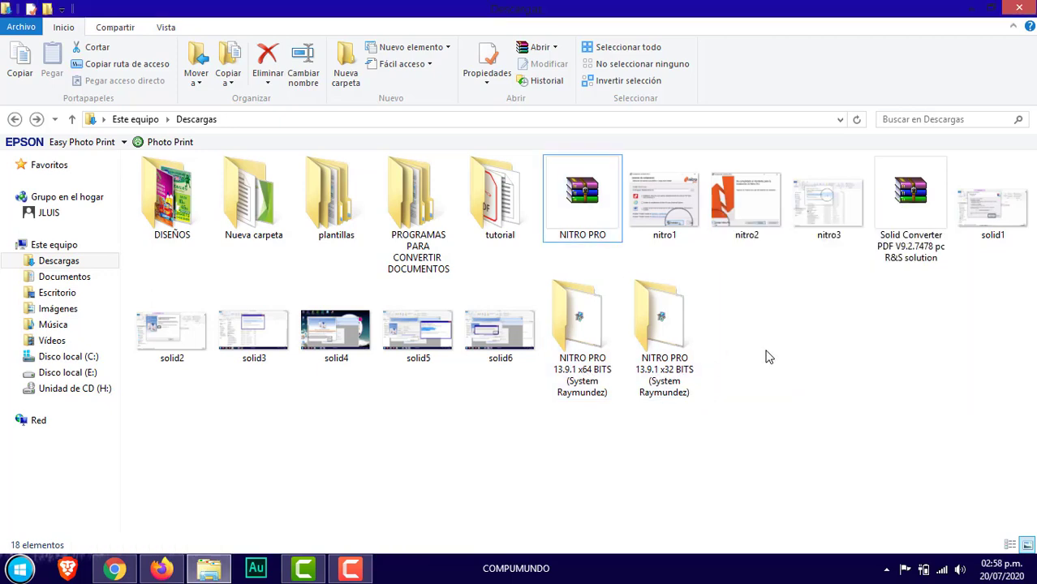
Refresh the Descargas folder listing to rearrange the extracted NITRO PRO folders among the other items.
right_click(760, 358)
left_click(761, 396)
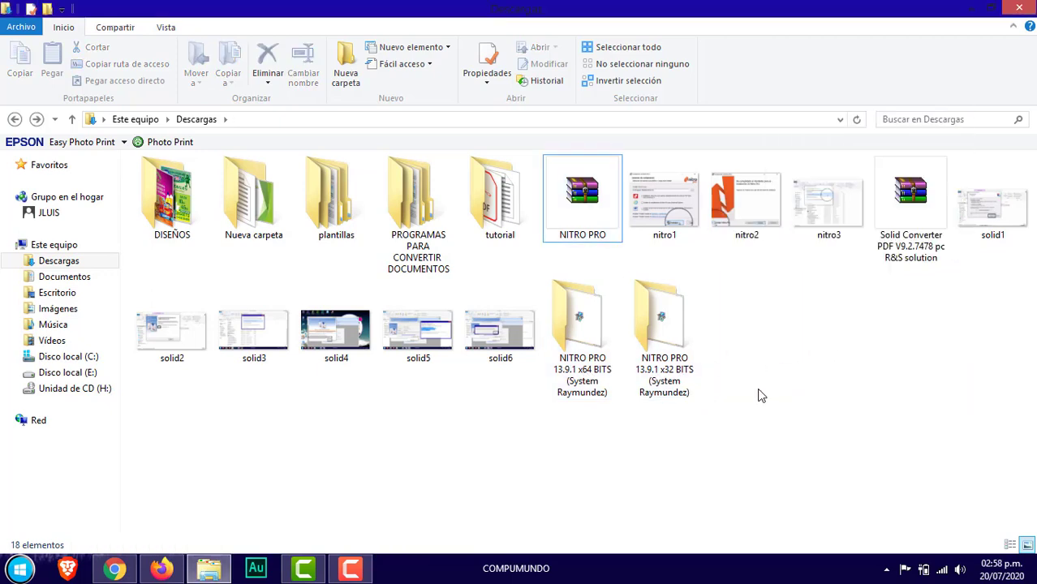
right_click(761, 398)
left_click(803, 202)
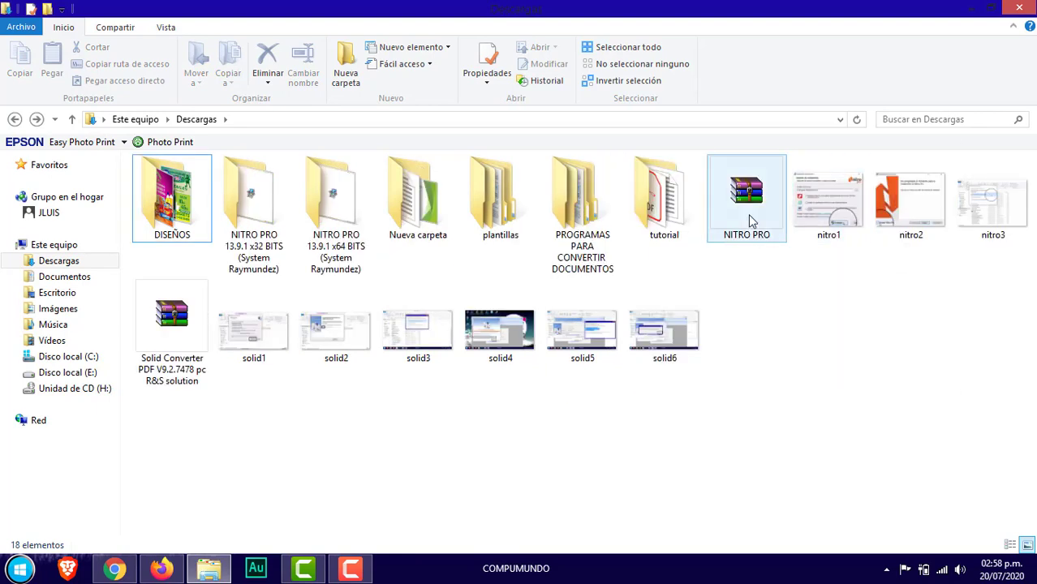
left_click(240, 274)
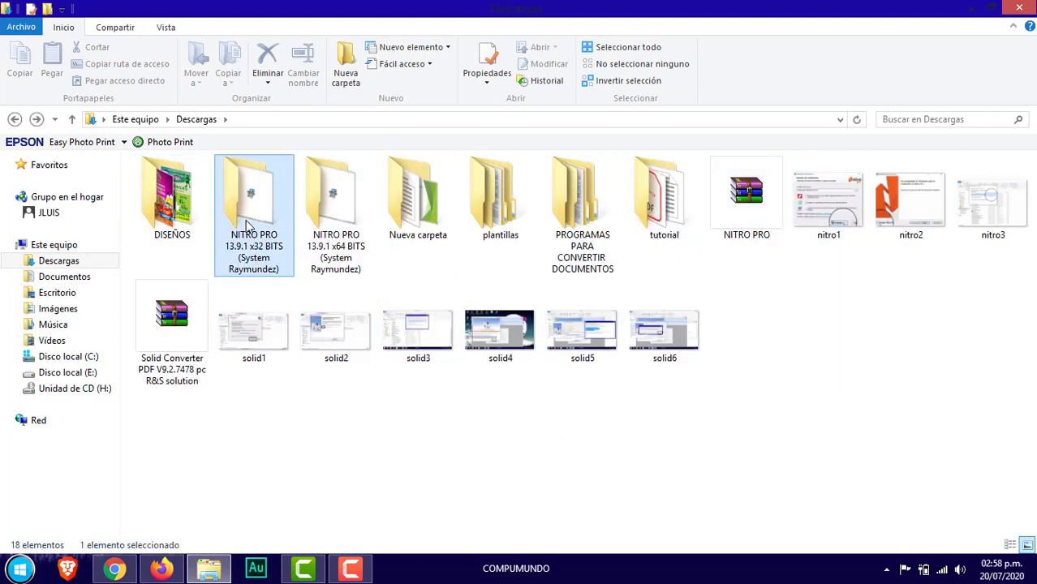
left_click(341, 212, "ctrl")
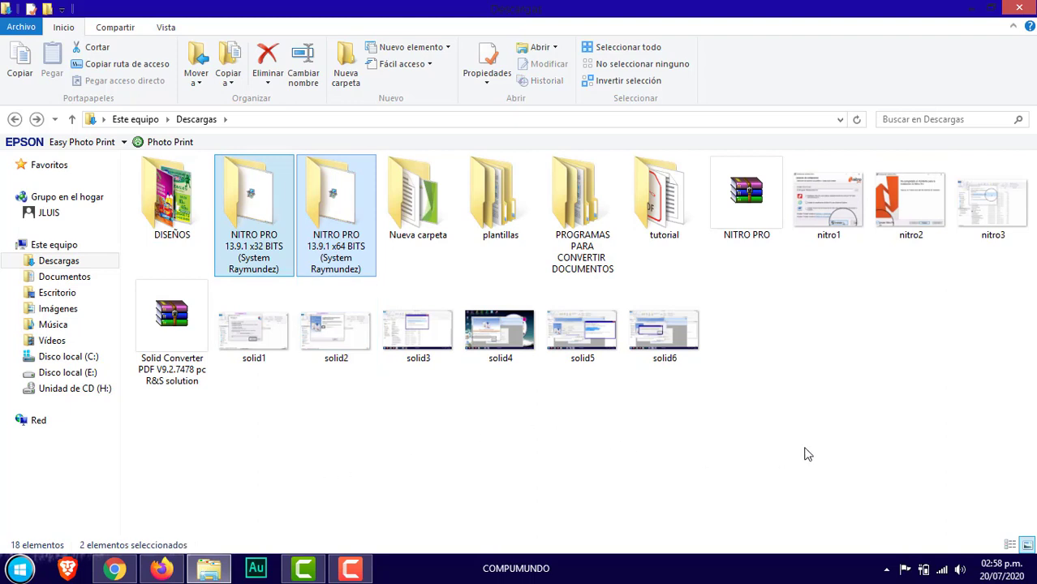
left_click(835, 450)
right_click(836, 449)
left_click(855, 254)
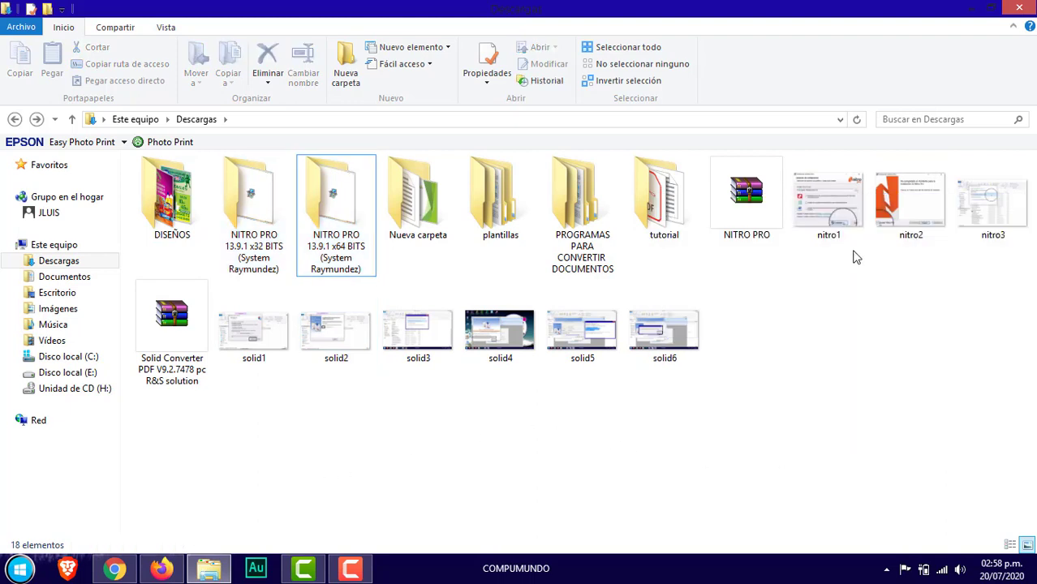
Delete the NITRO PRO and Solid Converter PDF archives from the Descargas folder, keeping the extracted folders.
left_click(753, 218)
key("Delete")
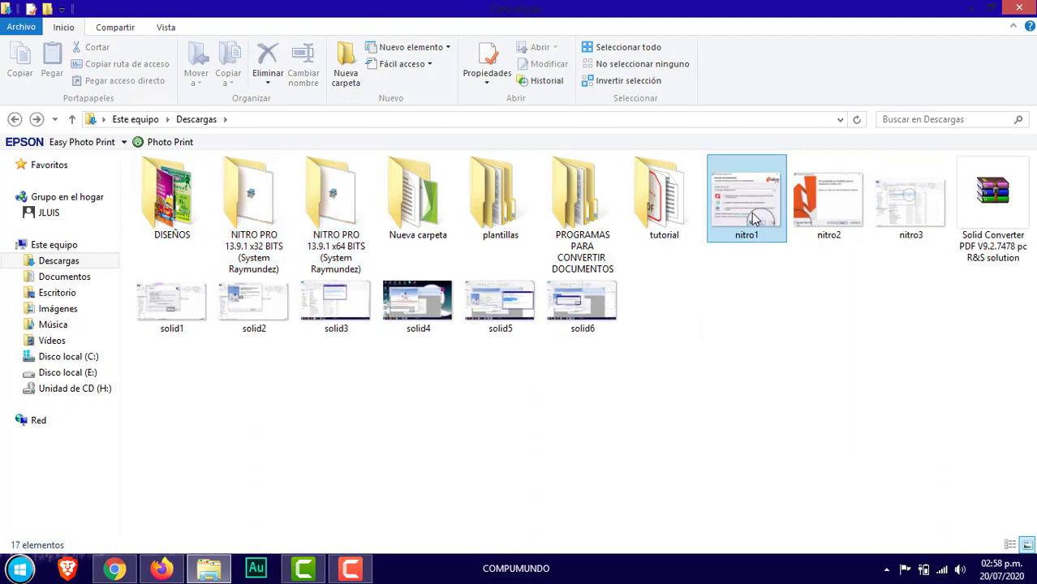
left_click(999, 206)
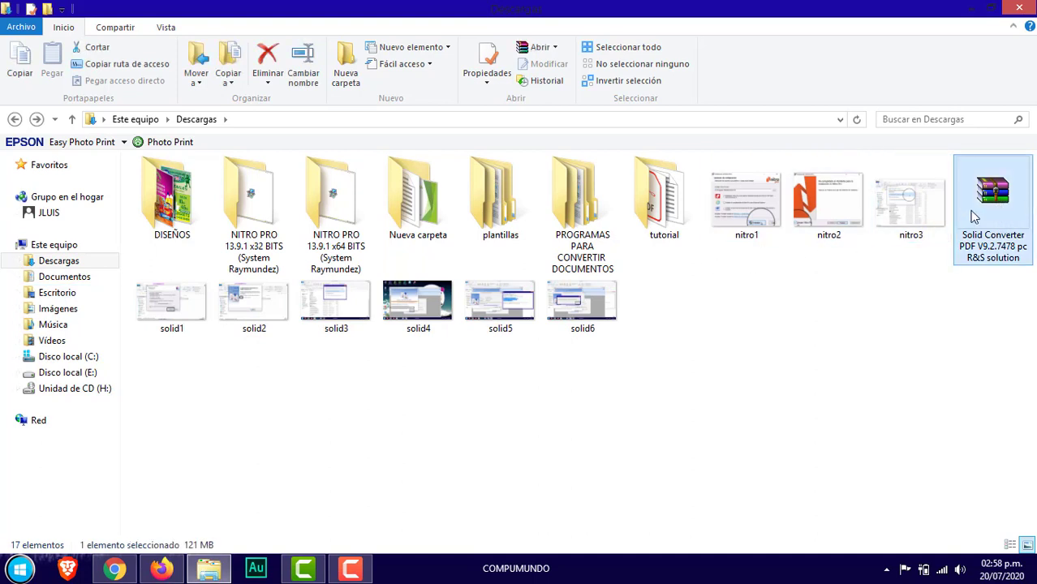
key("Delete")
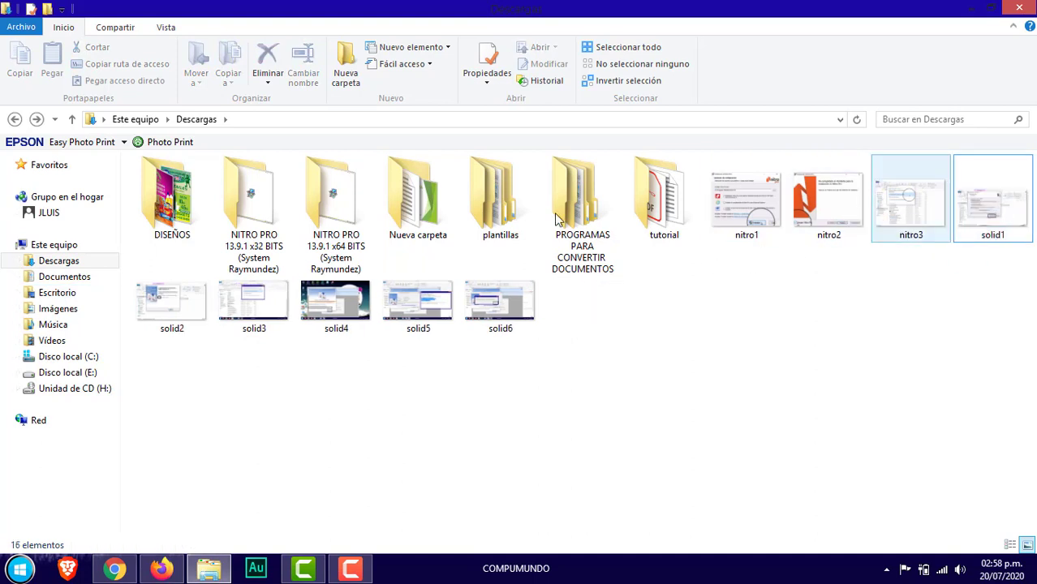
left_click(254, 203)
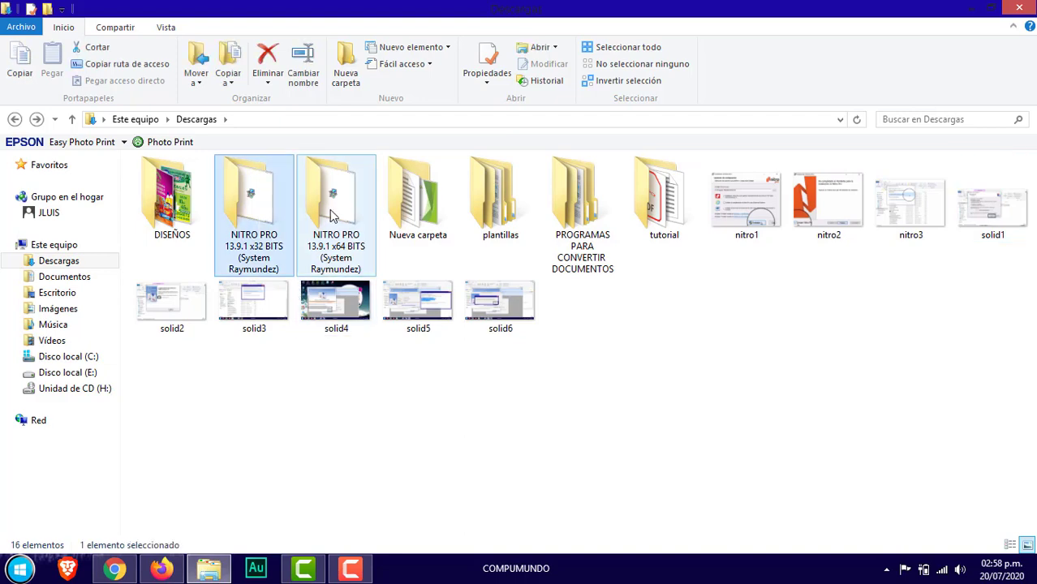
left_click(670, 390)
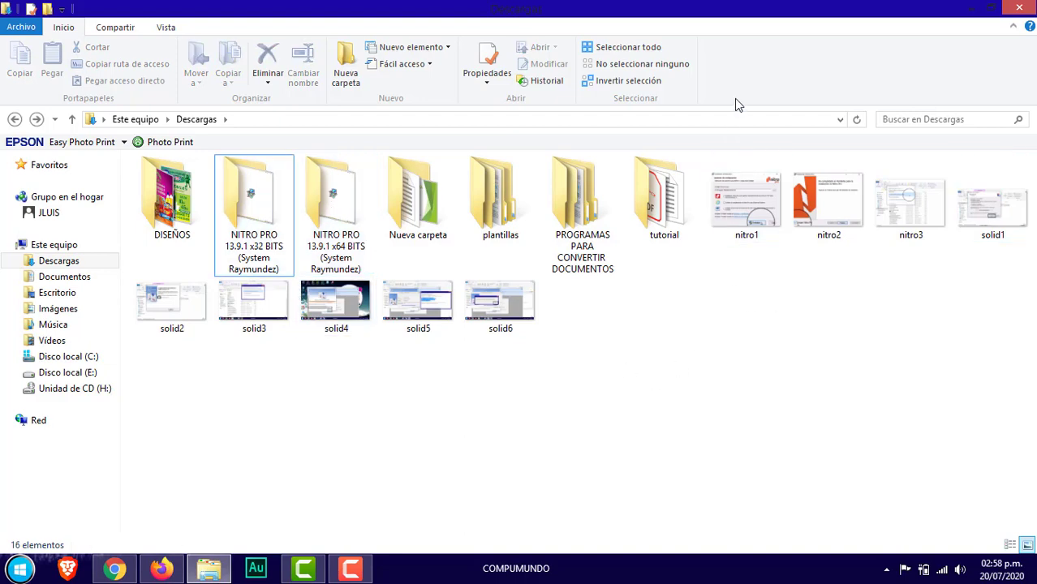
Minimise the open windows, refresh the desktop and point out the Nitro Pro and Solid Converter v9 shortcuts.
left_click(974, 8)
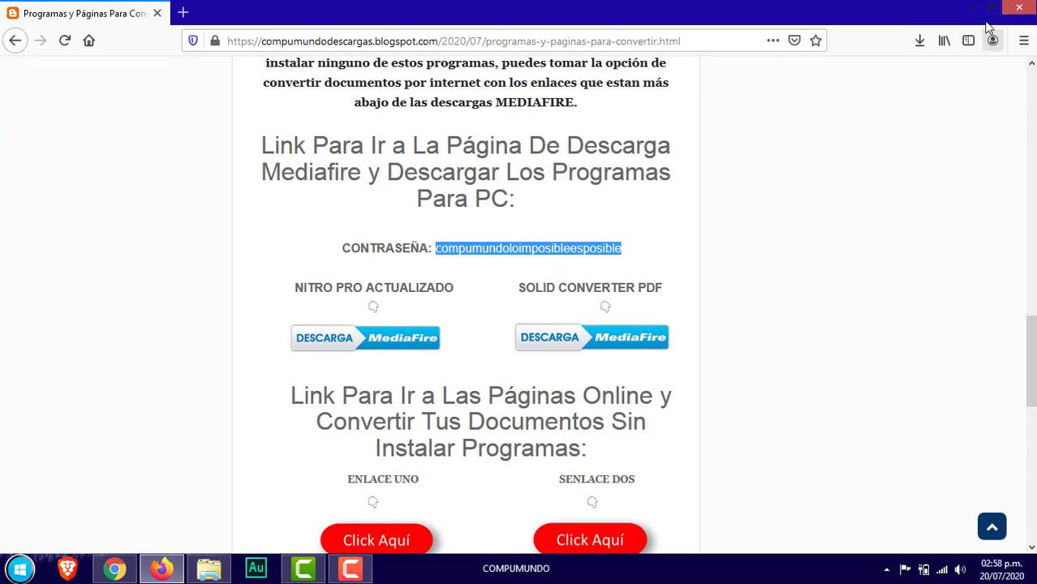
left_click(1005, 5)
right_click(785, 107)
left_click(819, 149)
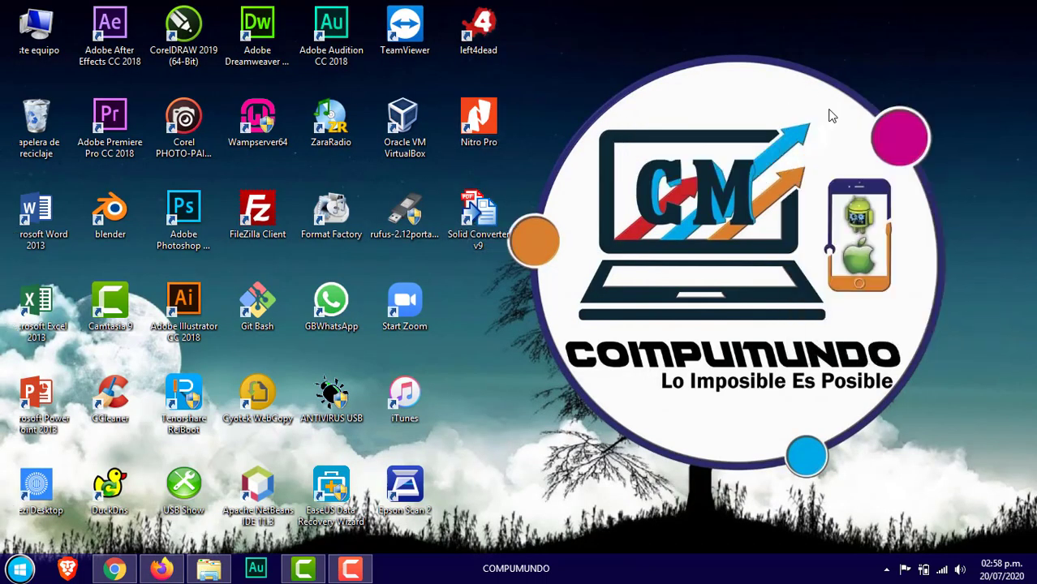
left_click_drag(471, 193, 445, 252)
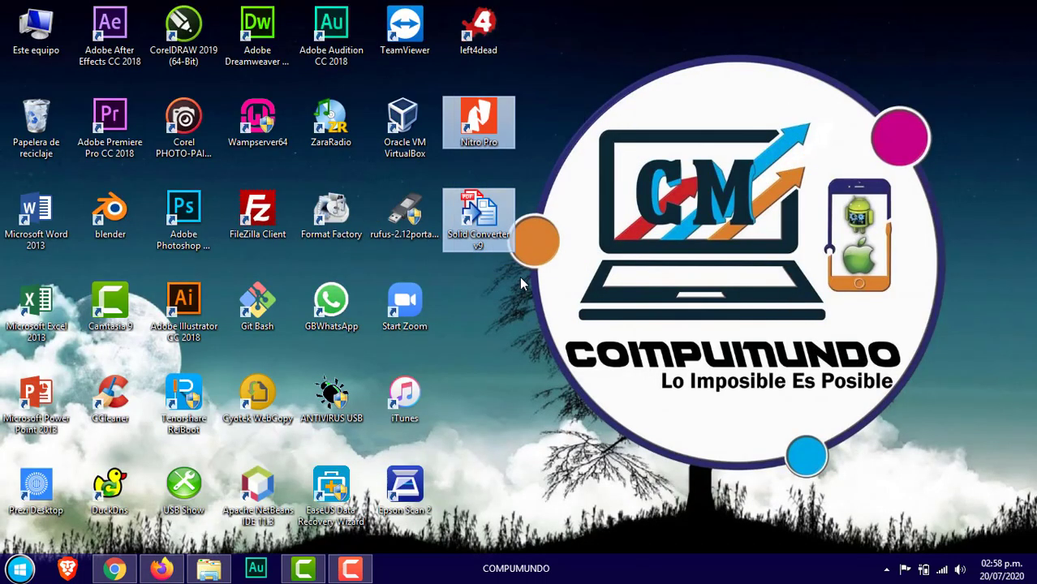
right_click(676, 137)
left_click(701, 177)
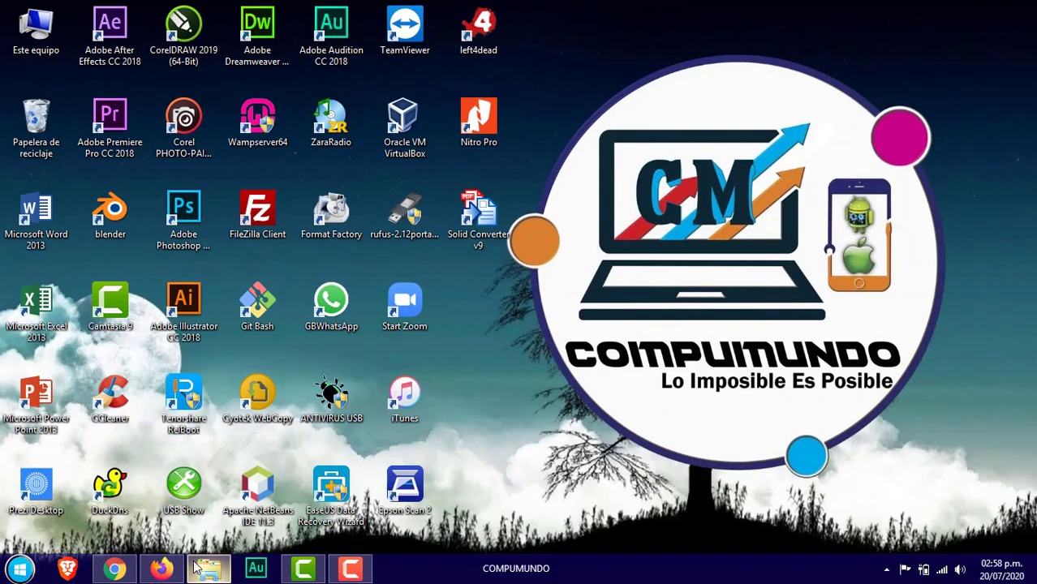
Return to the Descargas folder in File Explorer and point out the NITRO PRO 13.9.1 x32 and x64 folders.
left_click(208, 568)
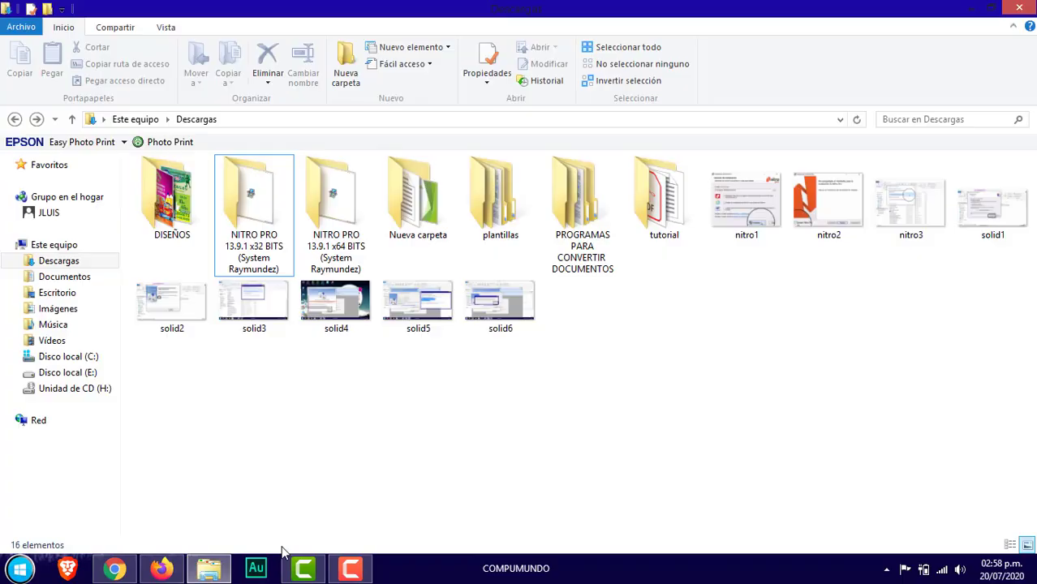
left_click(277, 228)
left_click(481, 370)
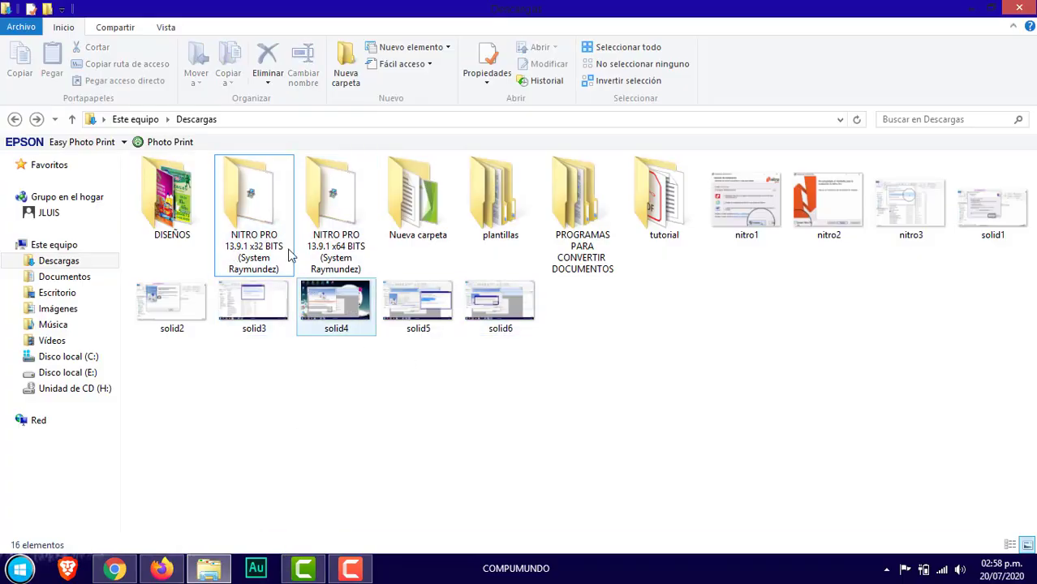
left_click(248, 232)
left_click(329, 249)
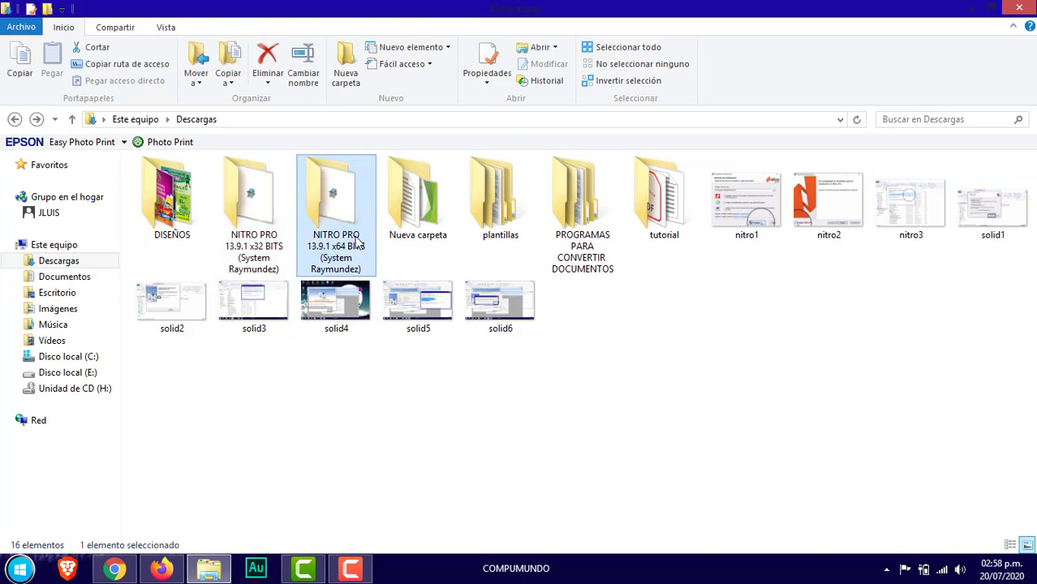
Show the desktop and check the system type in the properties of Este equipo, closing the system window when done.
left_click(971, 7)
right_click(648, 105)
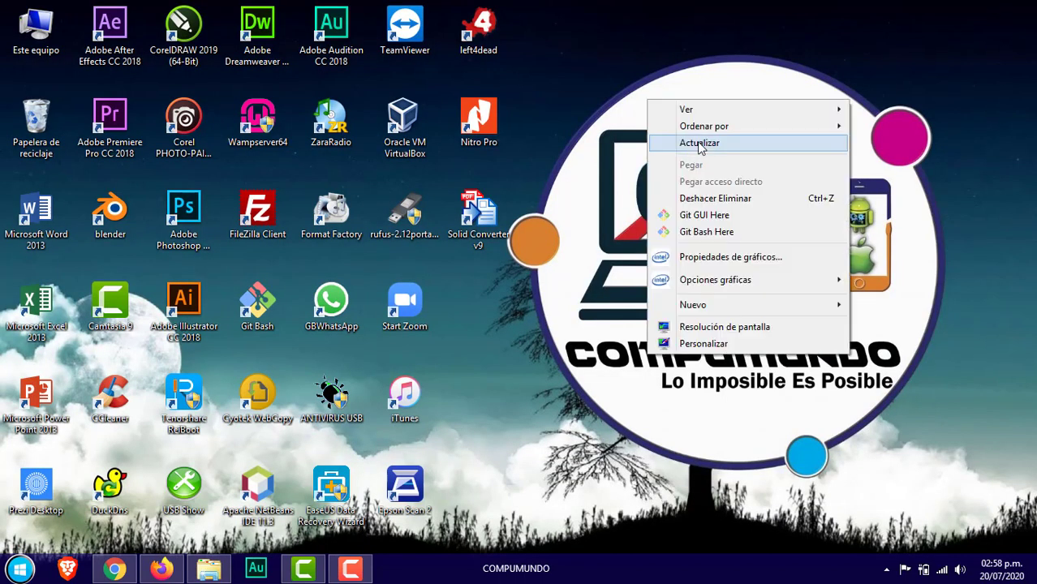
left_click(653, 148)
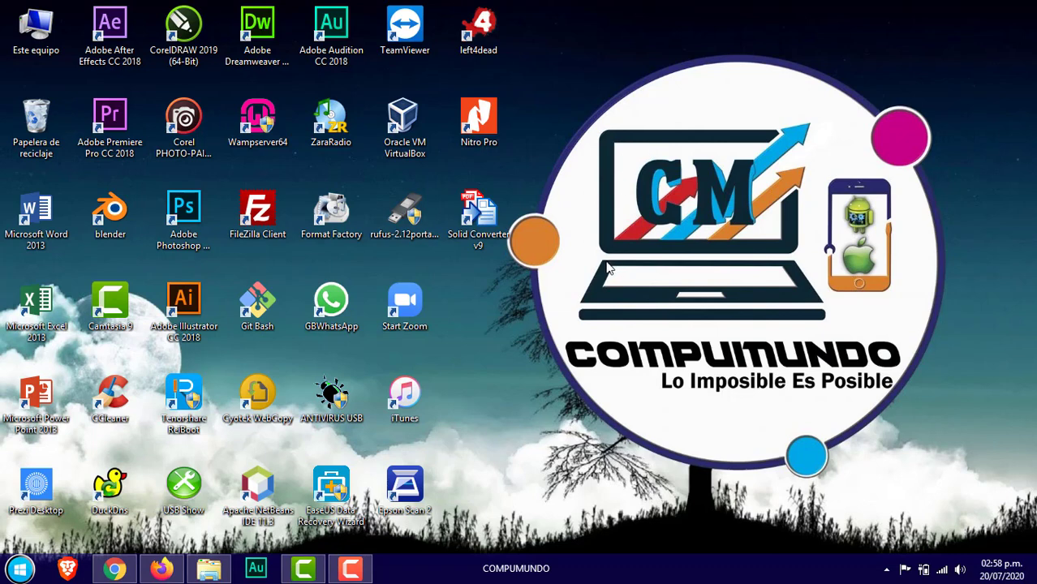
right_click(42, 32)
left_click(89, 191)
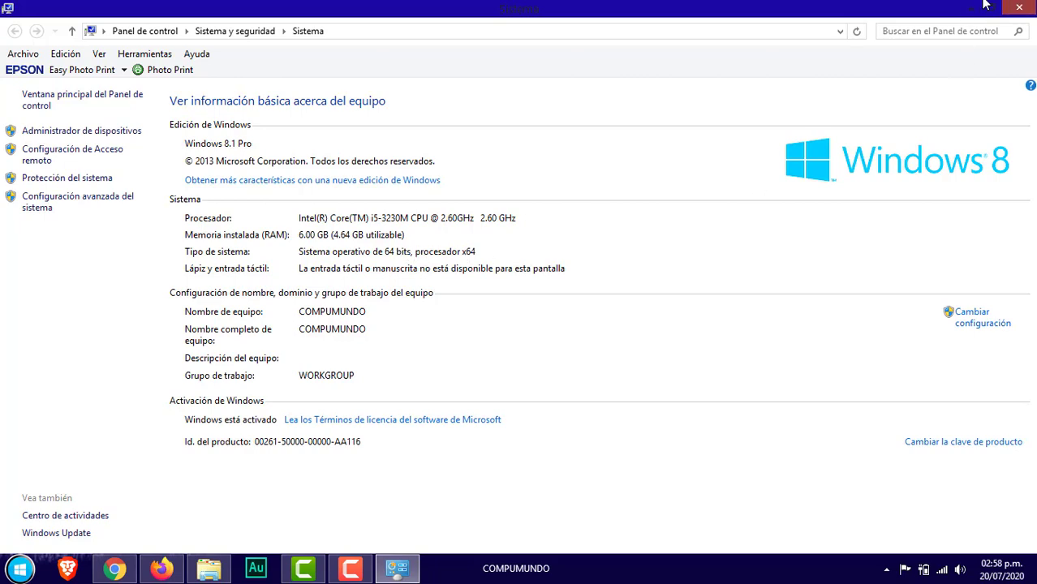
left_click(1019, 8)
Open the Este equipo window, view the system properties from its navigation tree entry, and close both windows.
double_click(36, 28)
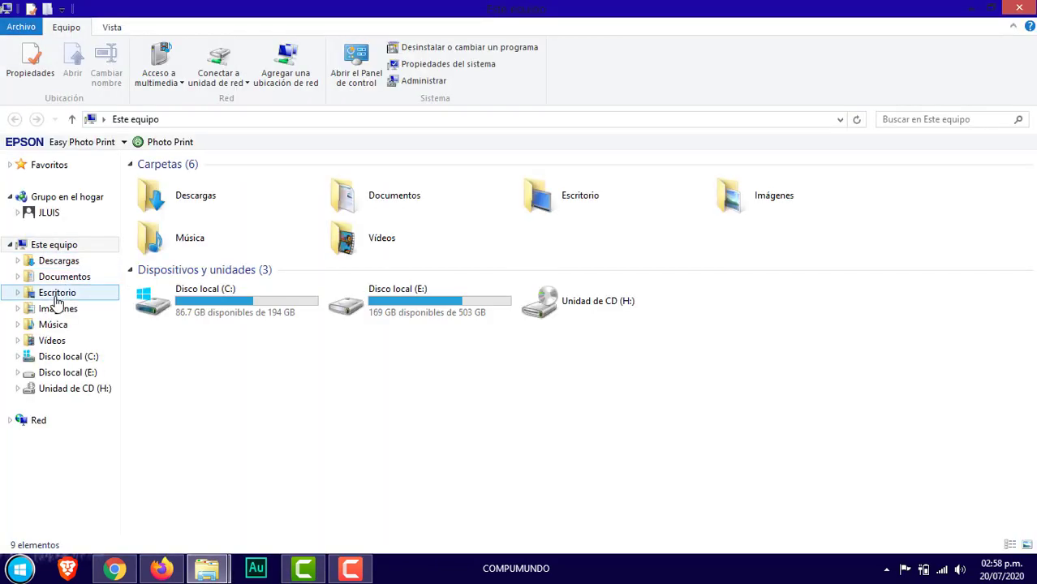
right_click(40, 248)
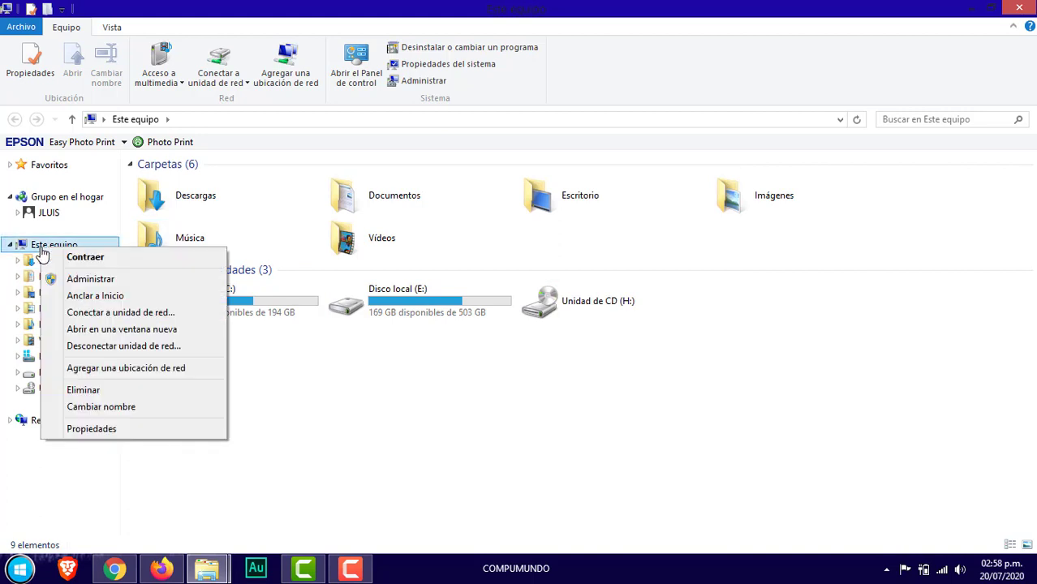
left_click(78, 430)
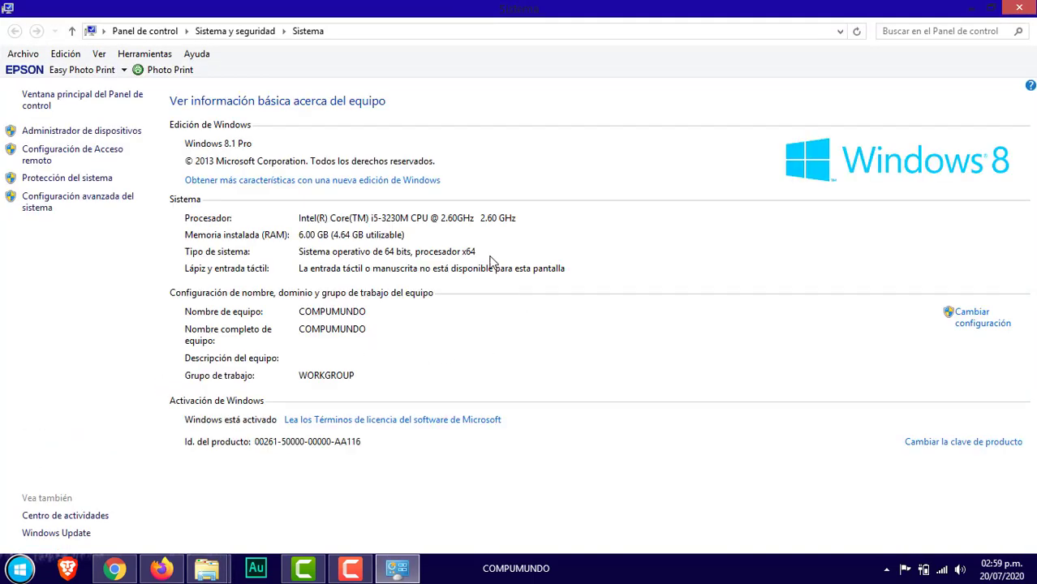
left_click(1019, 8)
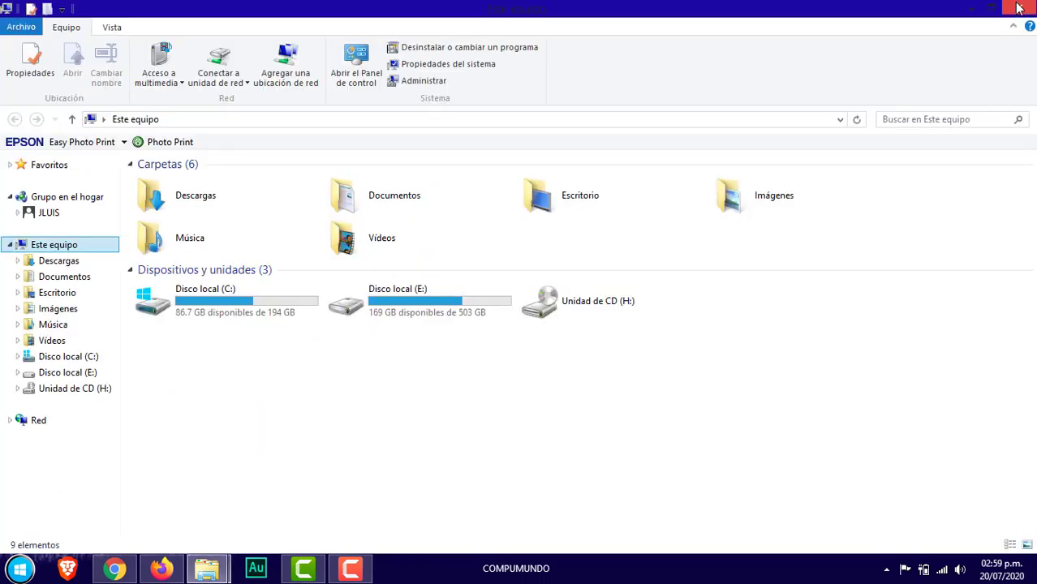
left_click(1016, 9)
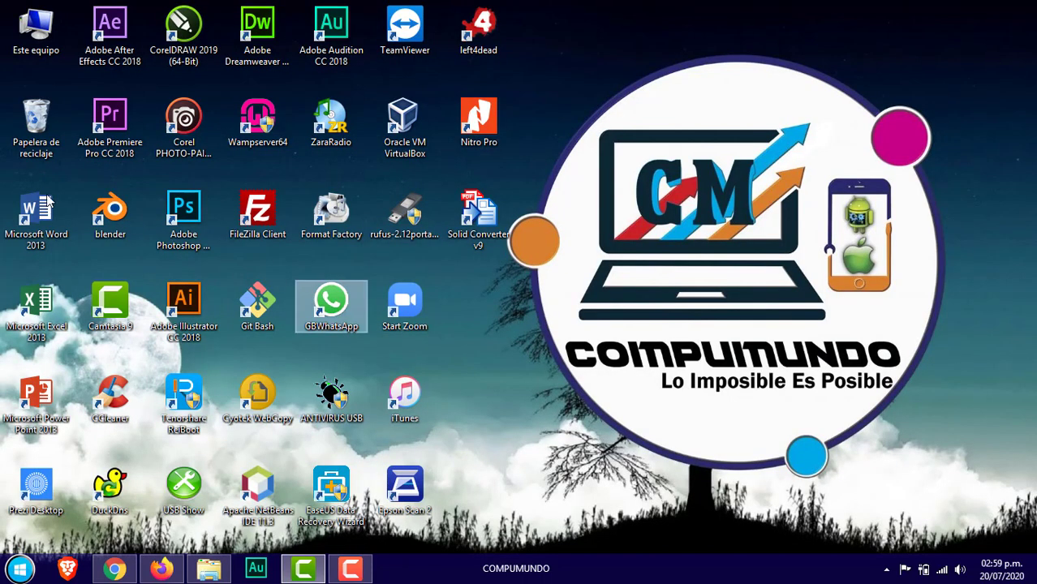
Open the NITRO PRO 13.9.1 x64 folder in Descargas, inspect its Activador subfolder and go back.
left_click(210, 572)
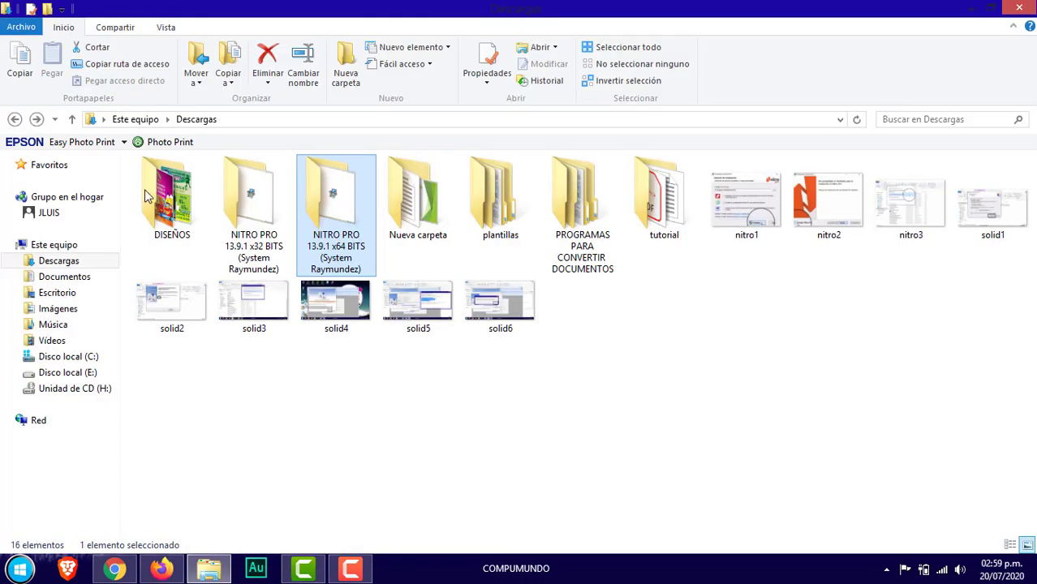
double_click(342, 221)
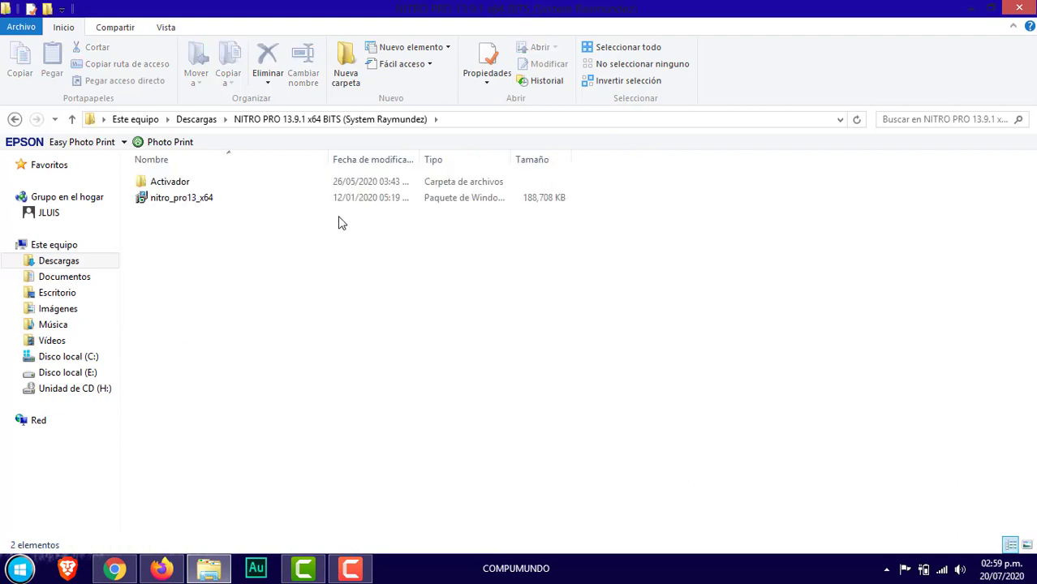
double_click(167, 180)
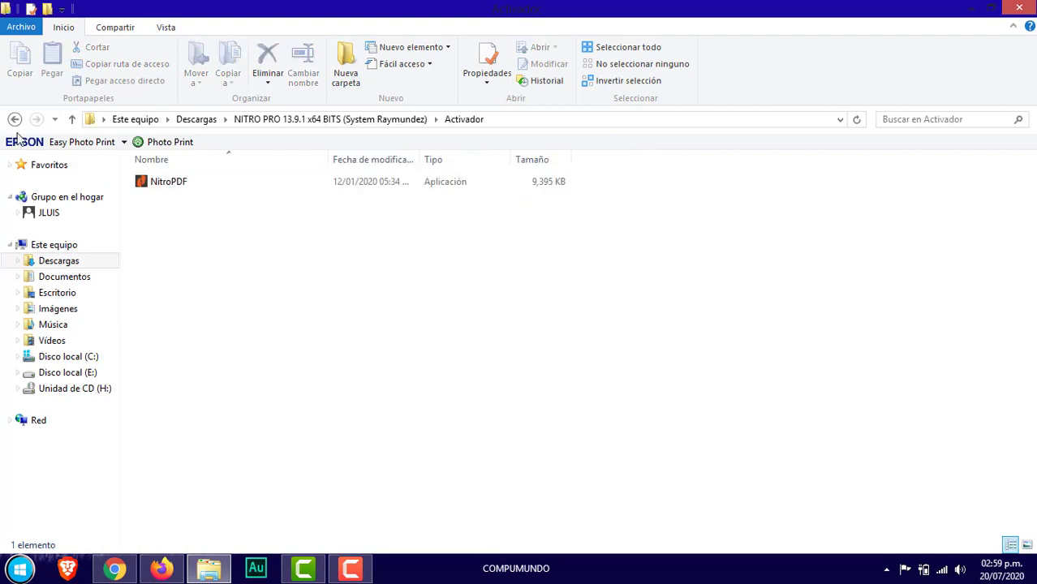
key("alt+Left")
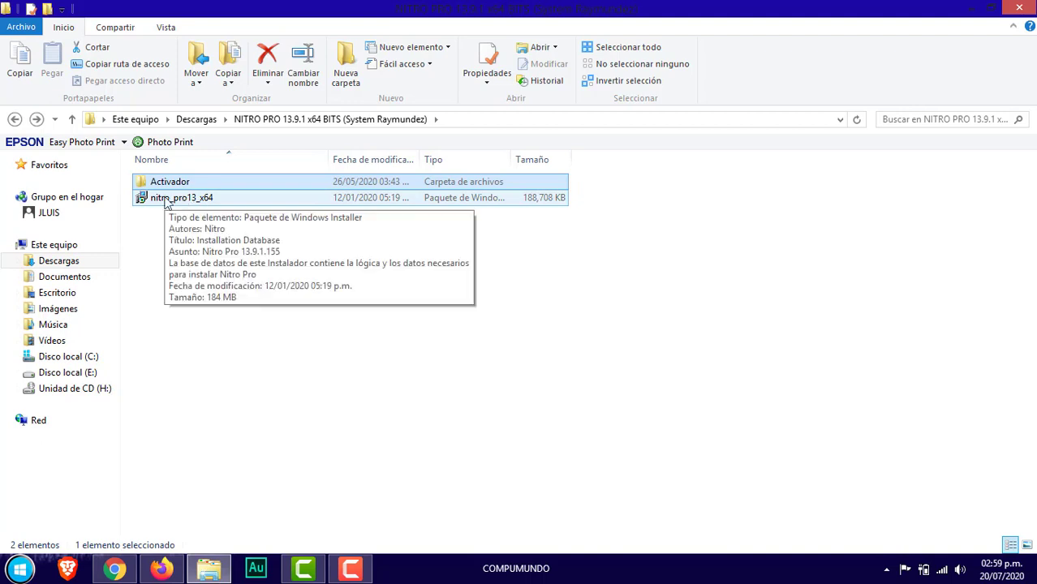
Run the nitro_pro13_x64 installer as far as the change, repair or remove choices, and cancel the setup.
left_click(159, 207)
right_click(162, 207)
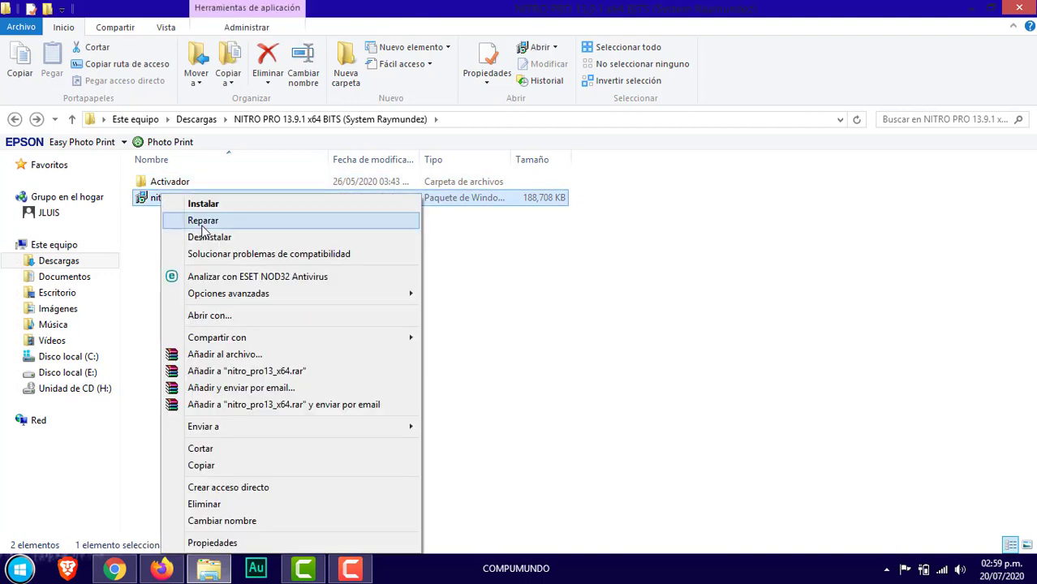
left_click(206, 208)
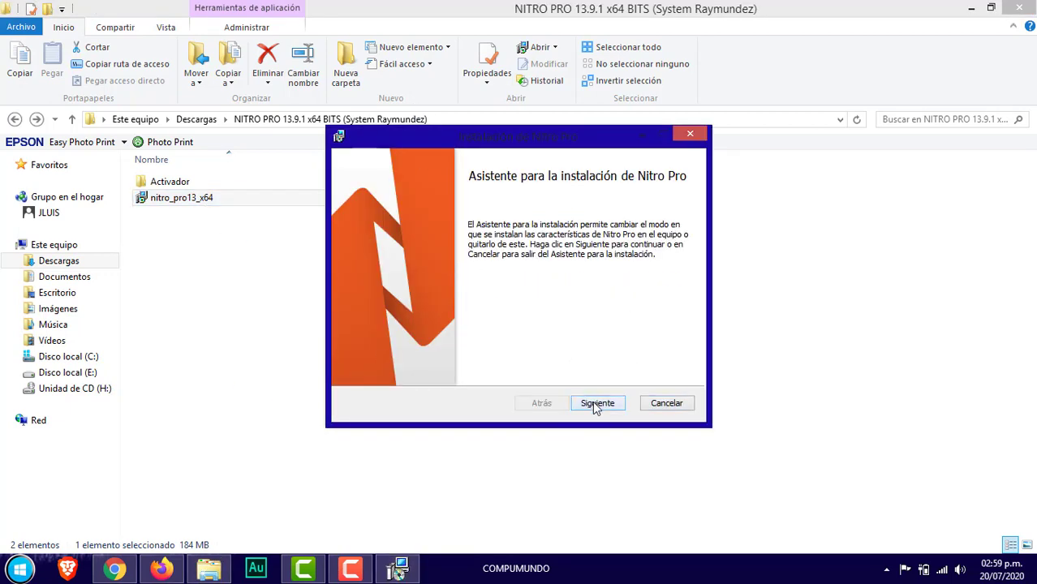
left_click(595, 406)
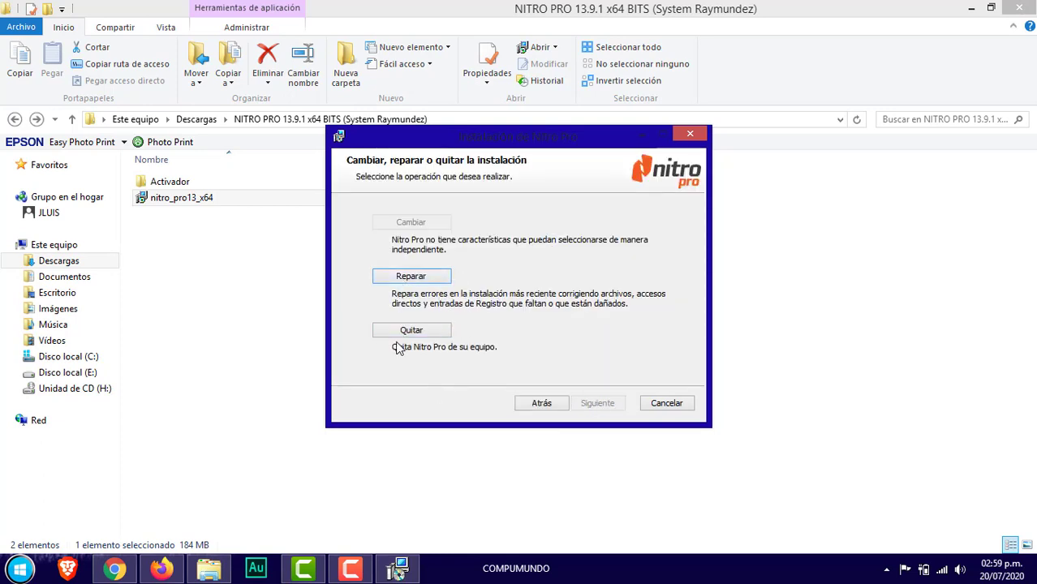
left_click(666, 404)
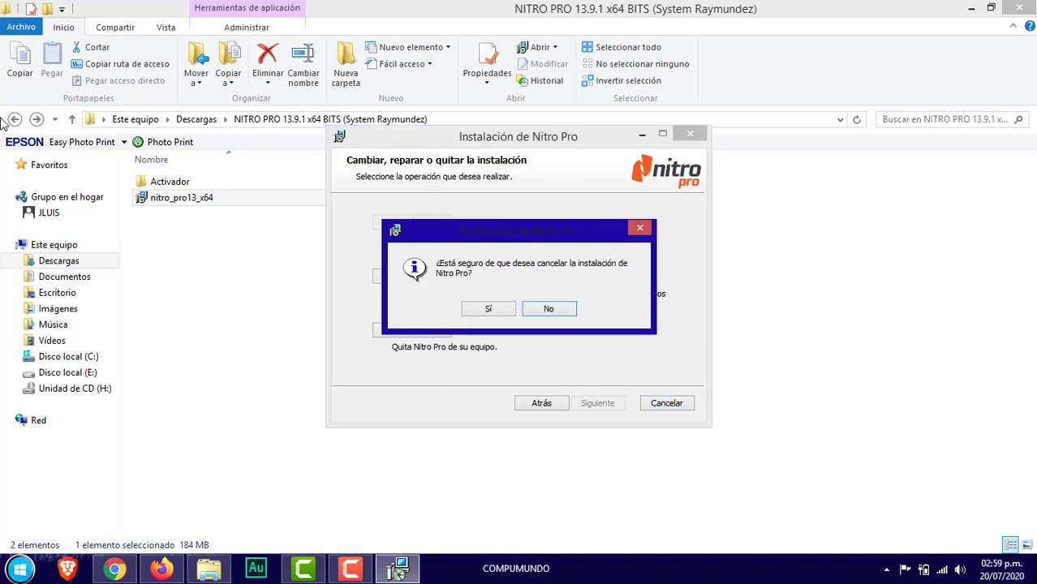
left_click(484, 310)
left_click(597, 403)
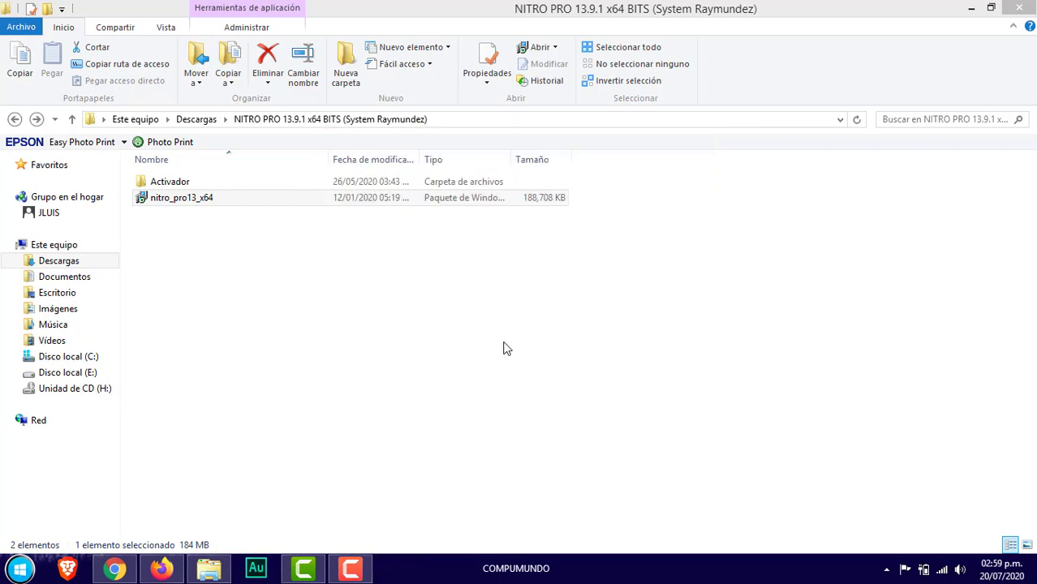
Return to the Descargas folder, open the nitro1 picture and continue through the Nitro Pro installation guide images.
left_click(14, 120)
left_click(14, 120)
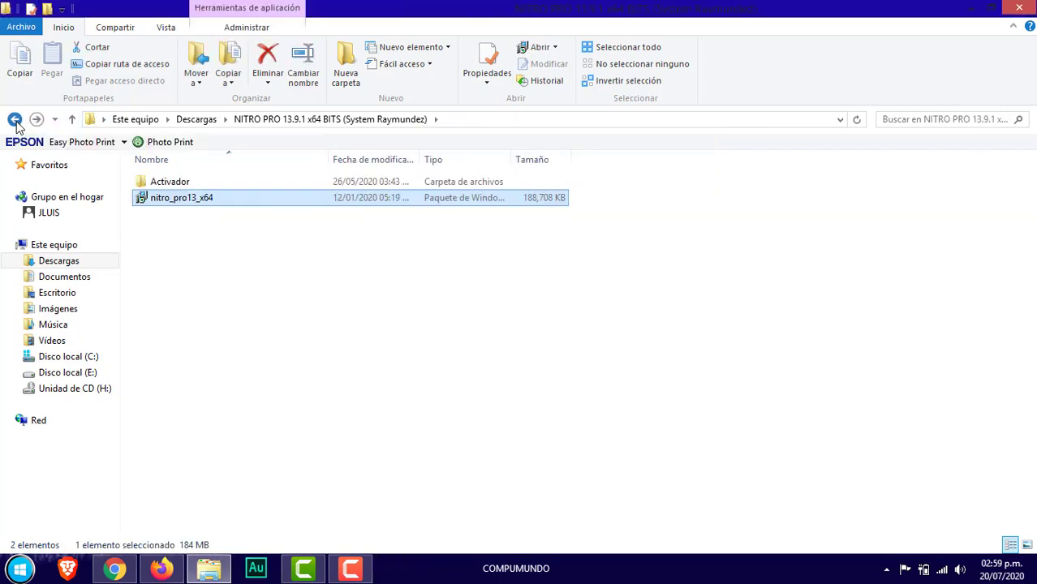
left_click(13, 120)
double_click(743, 213)
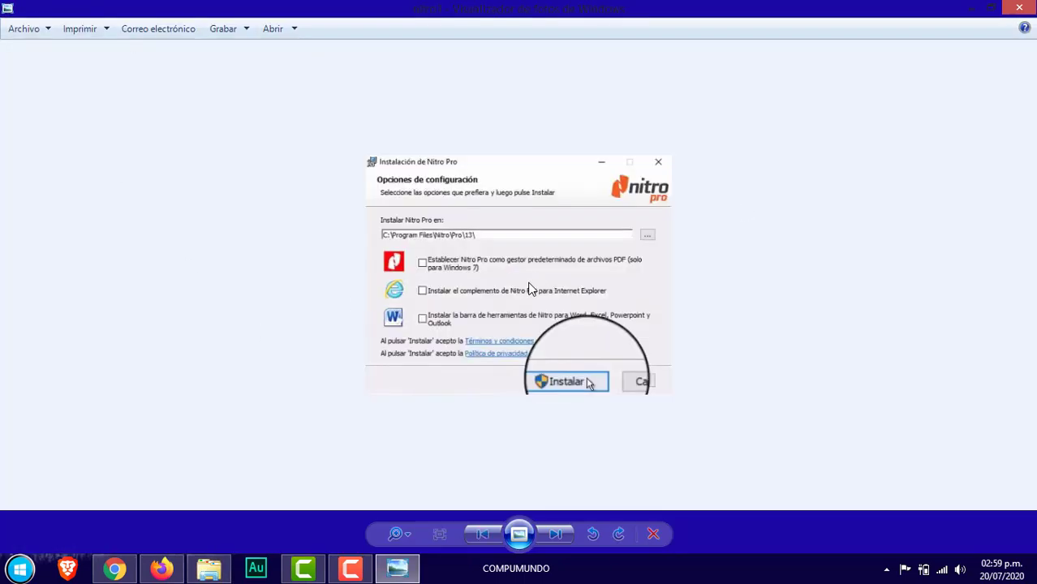
scroll(528, 288, "up", 1)
scroll(528, 288, "down", 1)
left_click(555, 533)
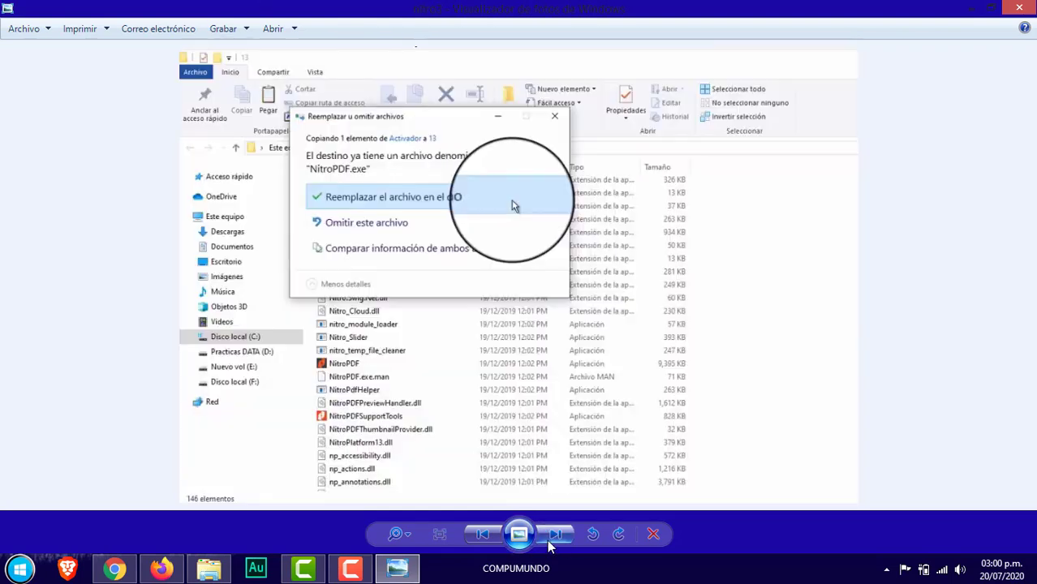
Copy the NitroPDF file from the Activador subfolder of NITRO PRO 13.9.1 x64 and return to the Descargas folder.
left_click(555, 534)
left_click(209, 568)
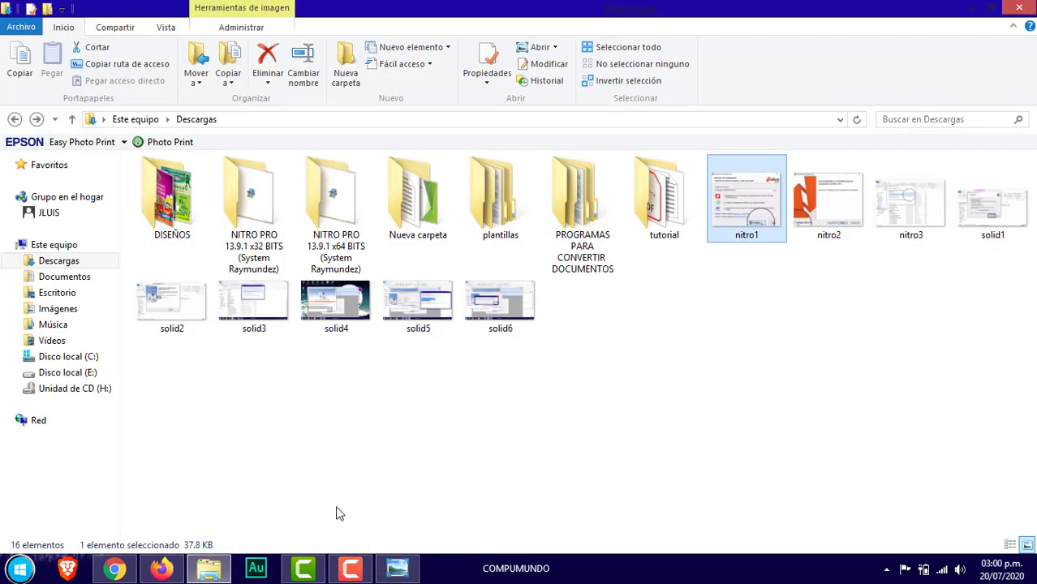
double_click(340, 232)
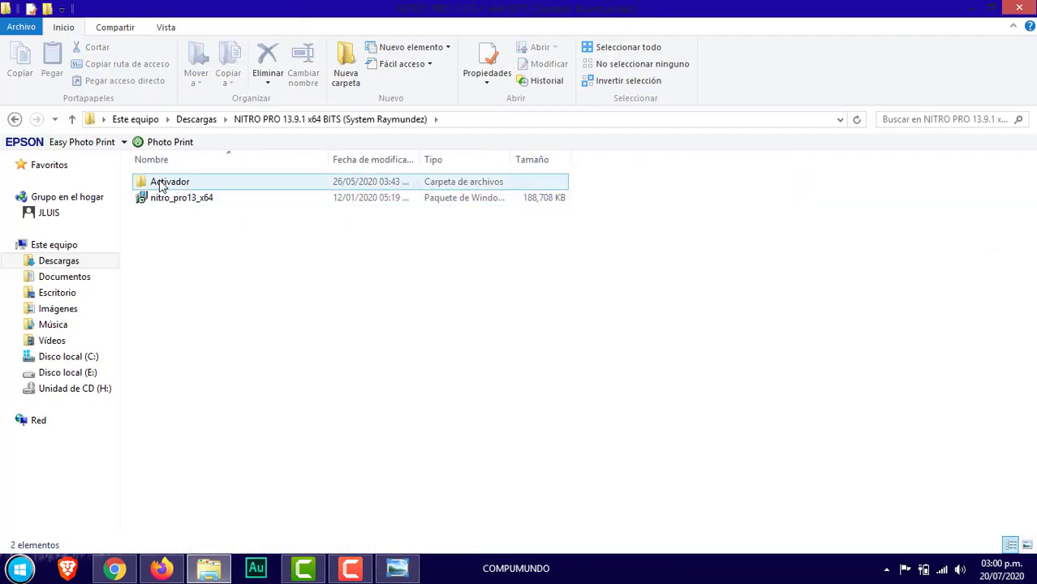
double_click(168, 188)
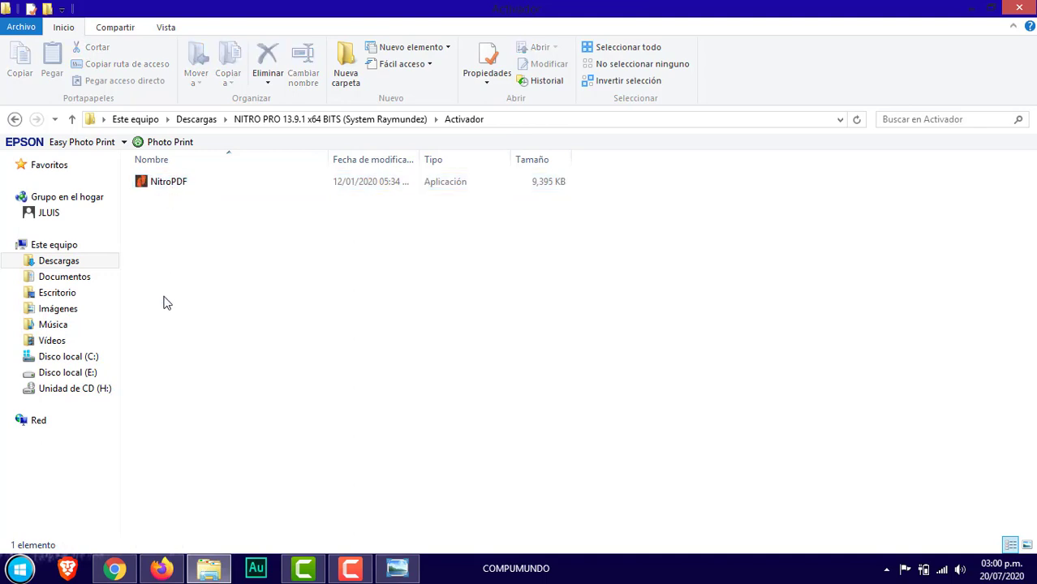
right_click(154, 186)
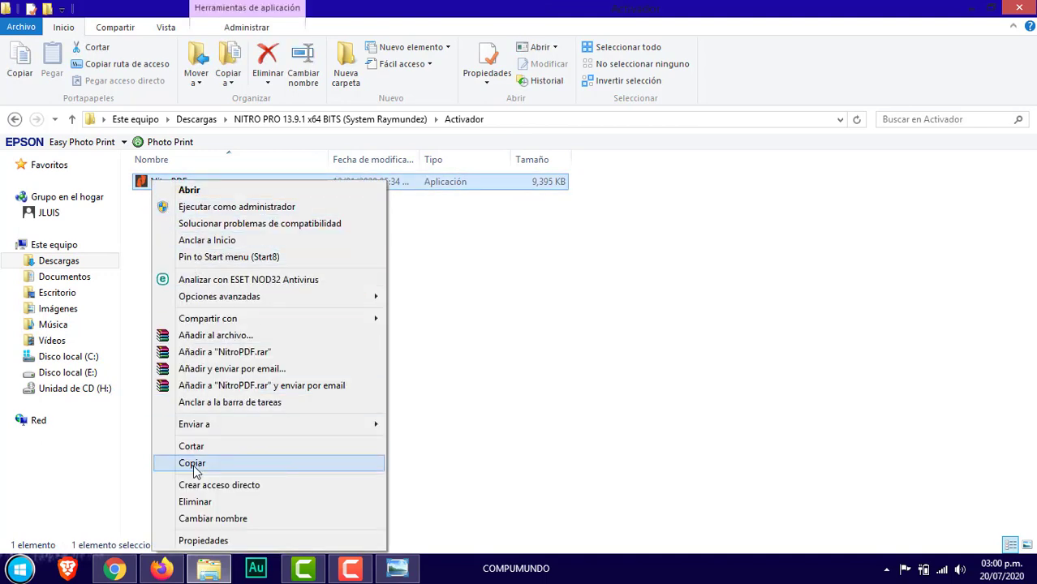
left_click(193, 464)
left_click(14, 119)
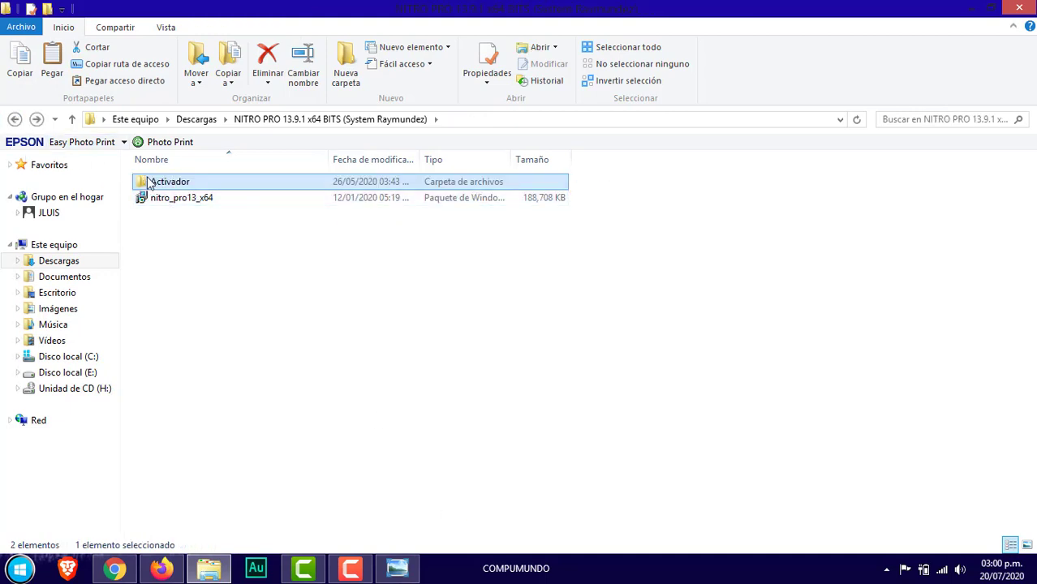
left_click(15, 119)
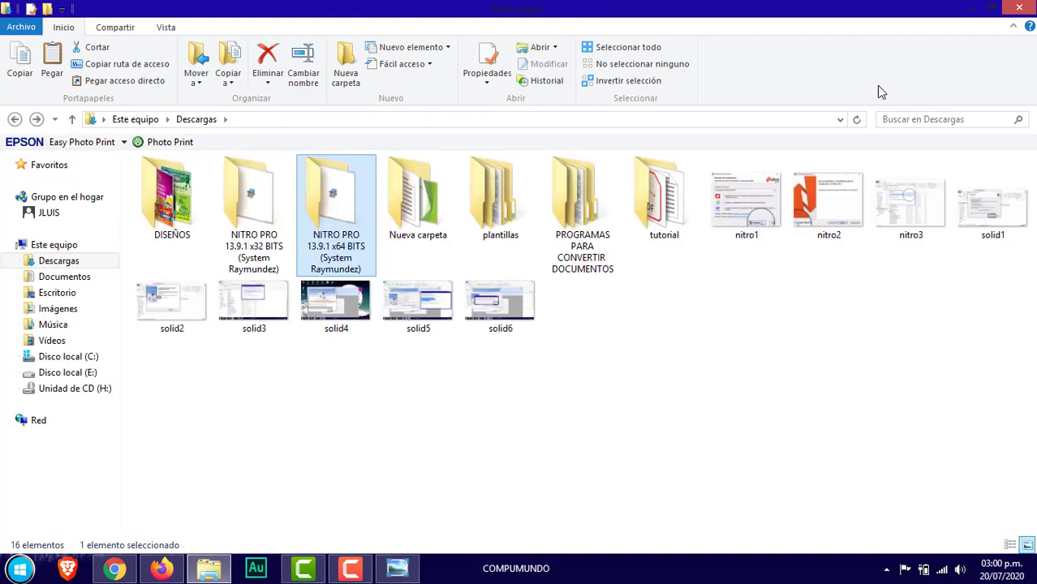
Minimize the open windows and open the file location of the Nitro Pro desktop shortcut.
left_click(399, 569)
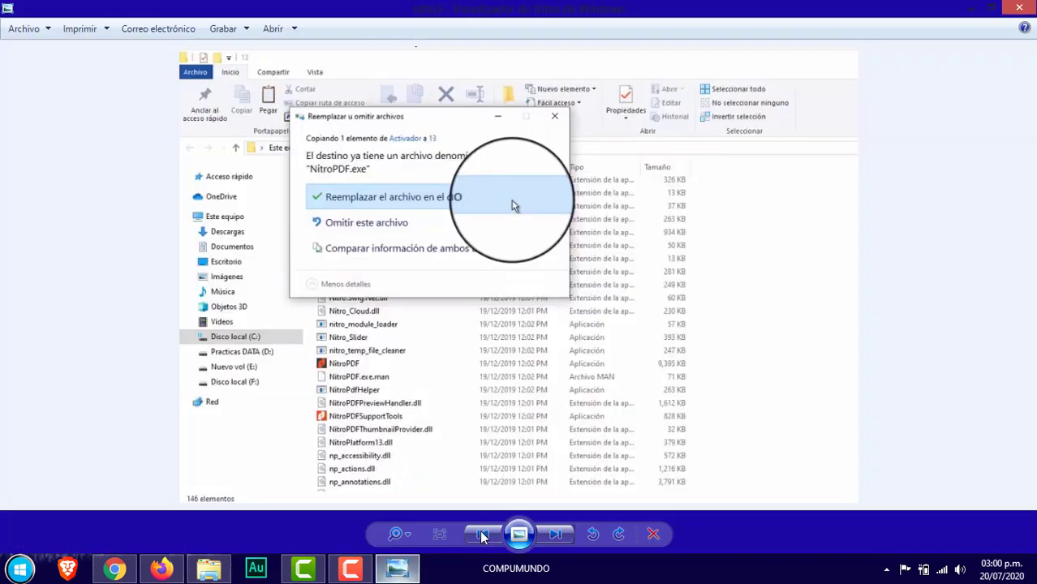
left_click(971, 10)
left_click(972, 10)
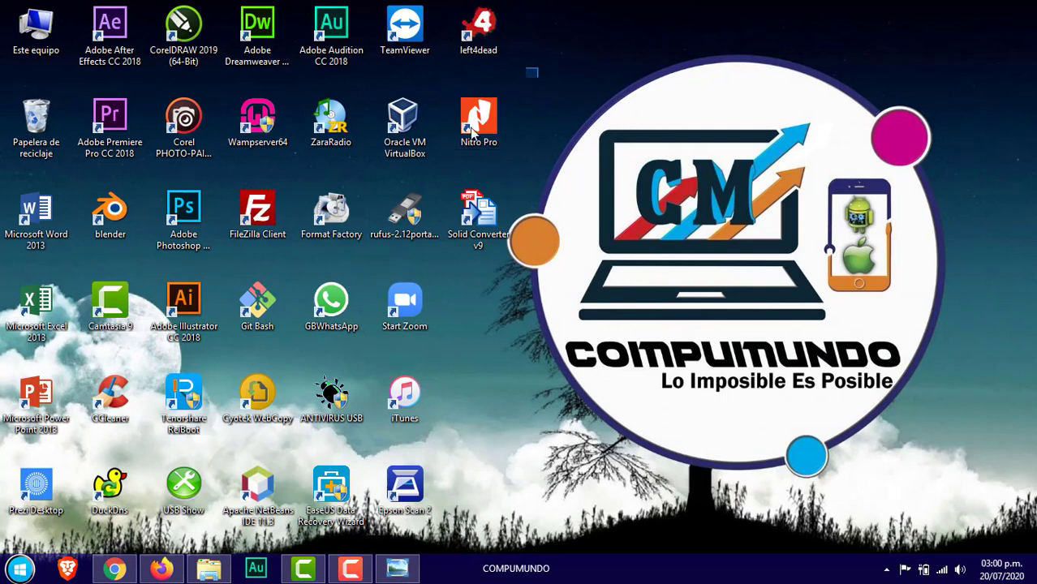
right_click(486, 112)
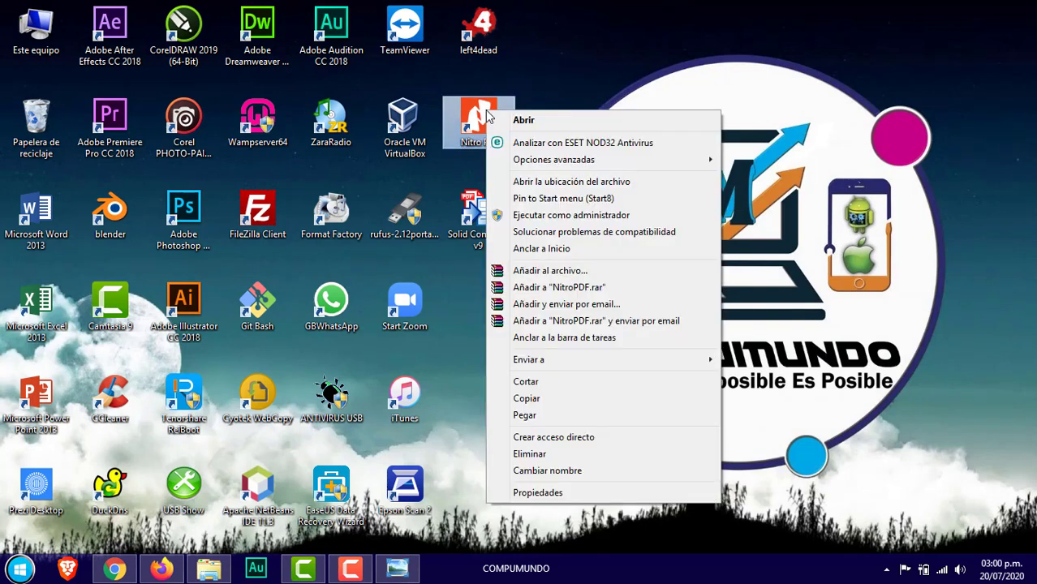
left_click(568, 184)
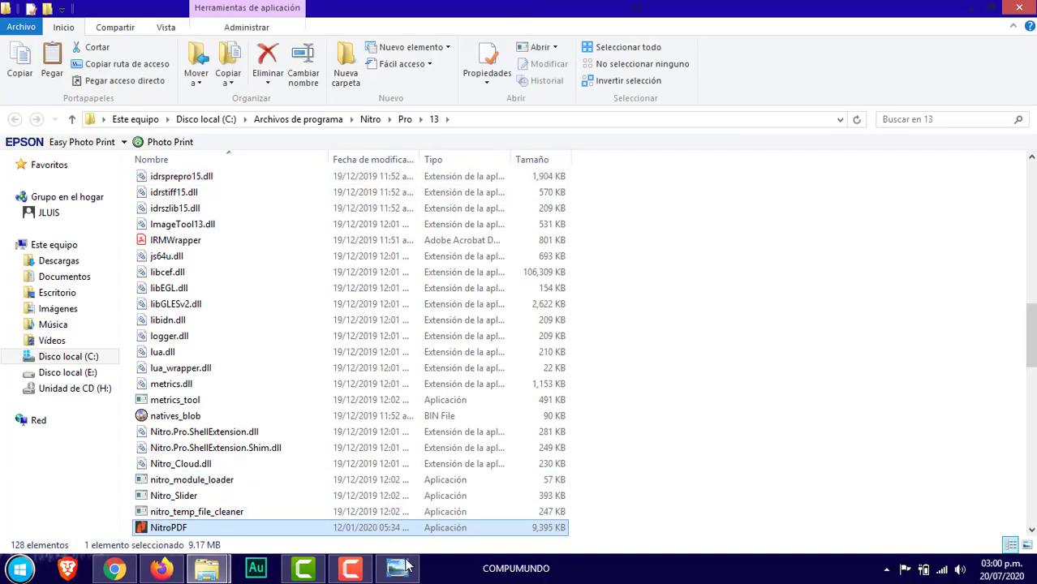
Consult the guide picture and paste NitroPDF into the Nitro Pro 13 program folder, replacing the existing file with administrator permission.
left_click(408, 566)
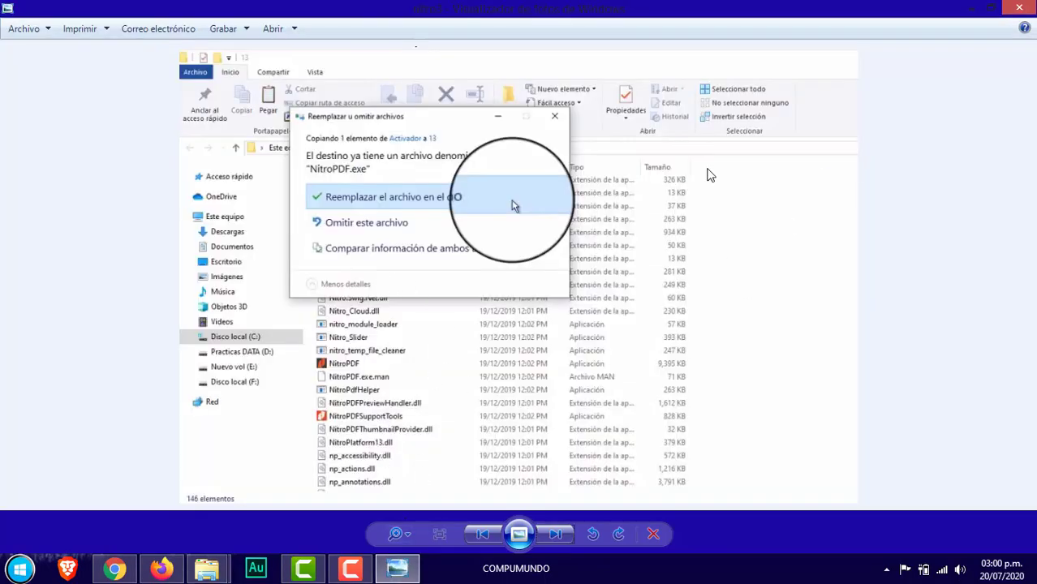
left_click(397, 568)
left_click(397, 568)
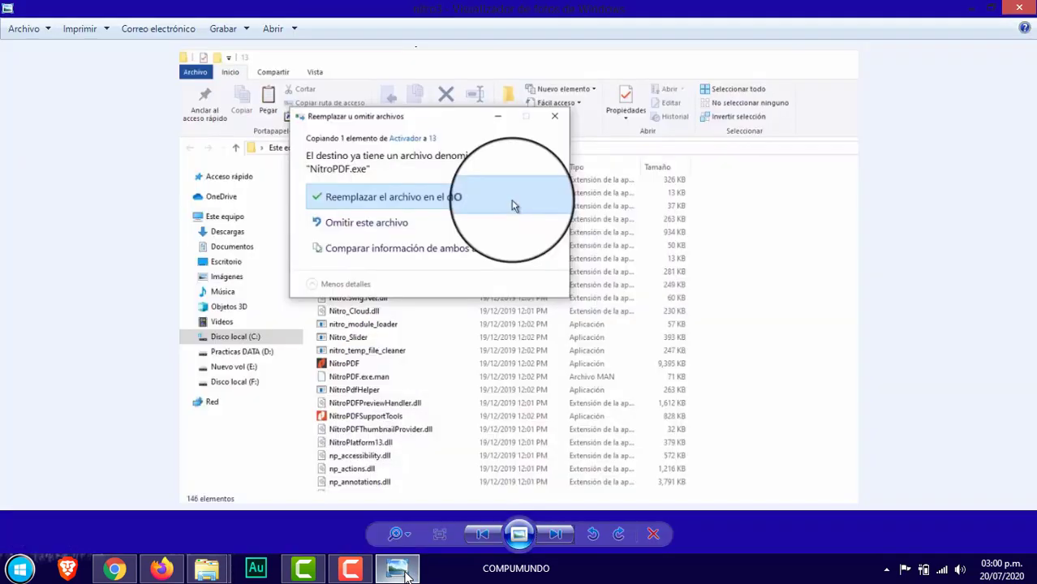
key("alt+Tab")
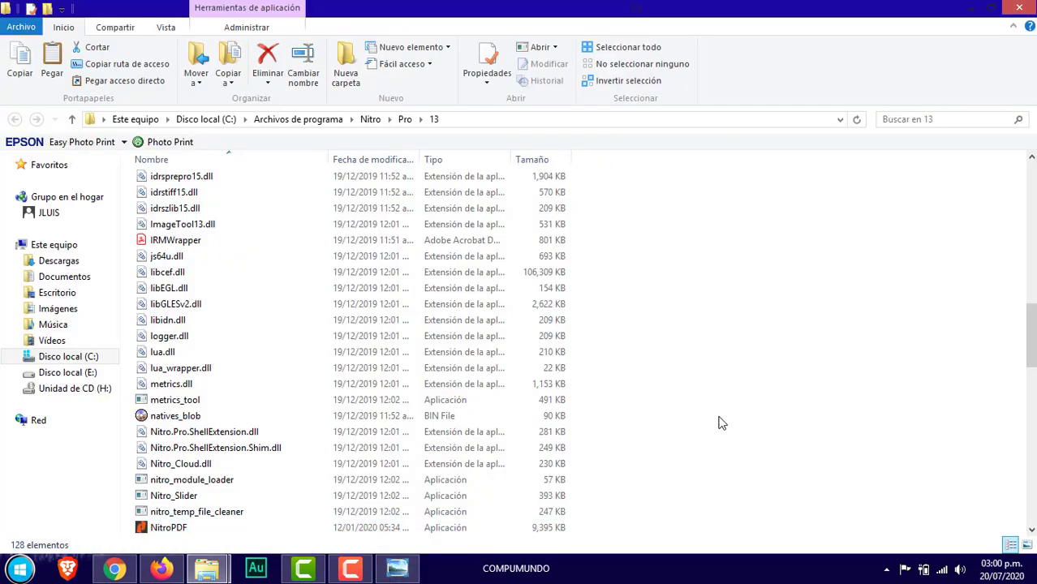
right_click(718, 417)
left_click(763, 273)
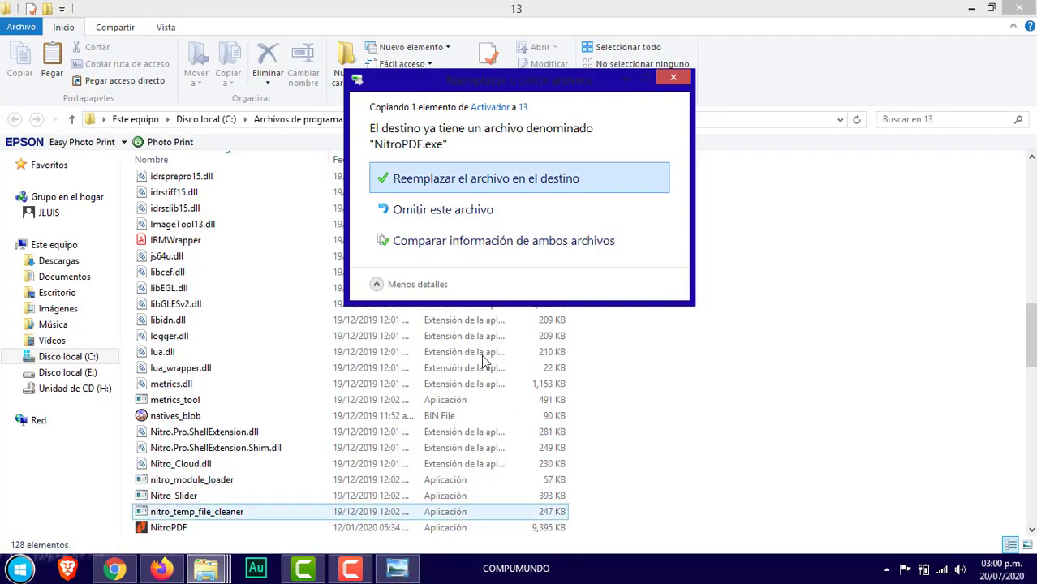
left_click(446, 182)
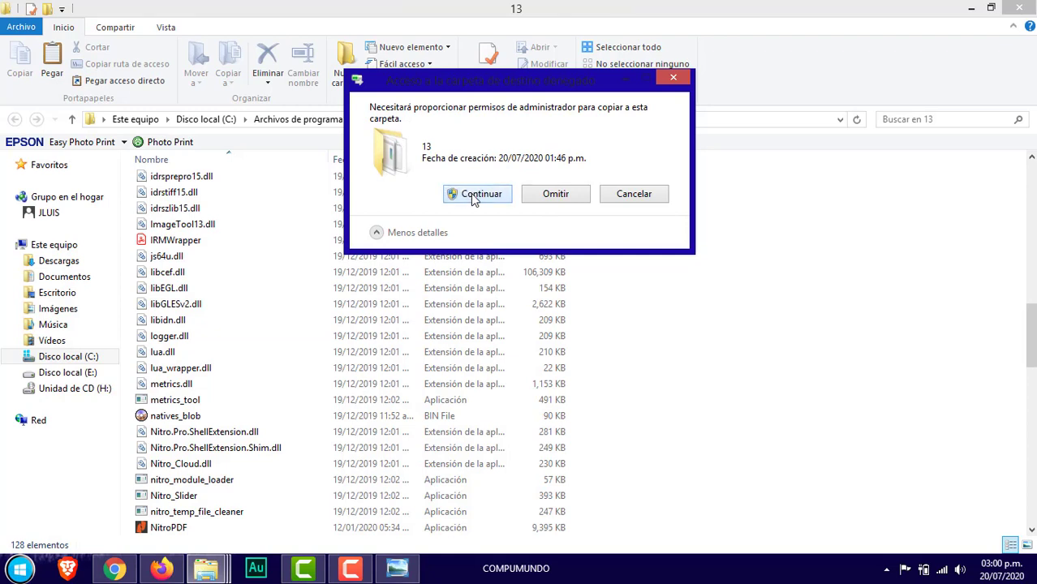
left_click(479, 195)
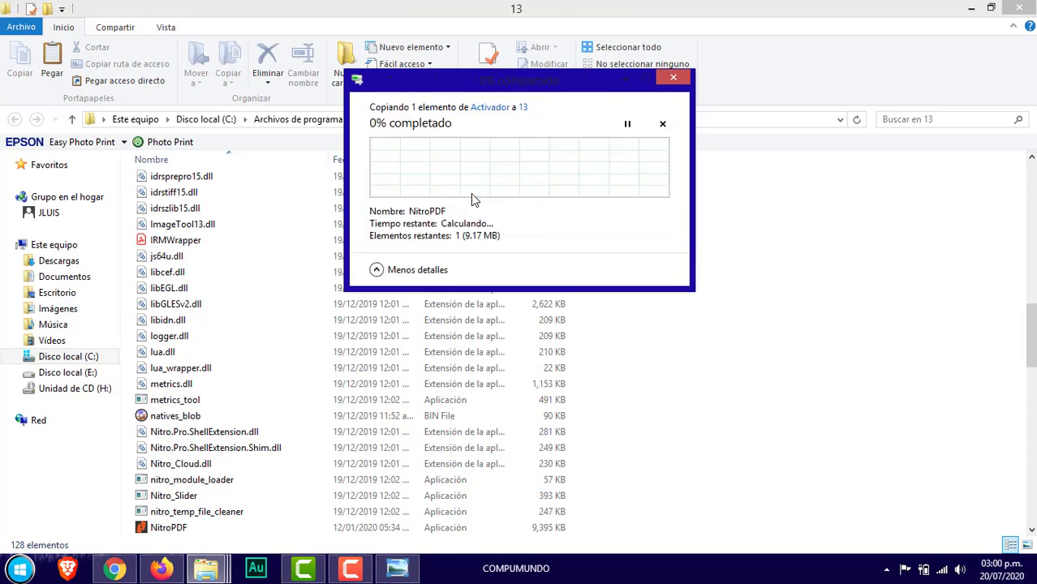
Refresh and close the Nitro Pro 13 program folder, and close the guide picture viewer.
right_click(674, 297)
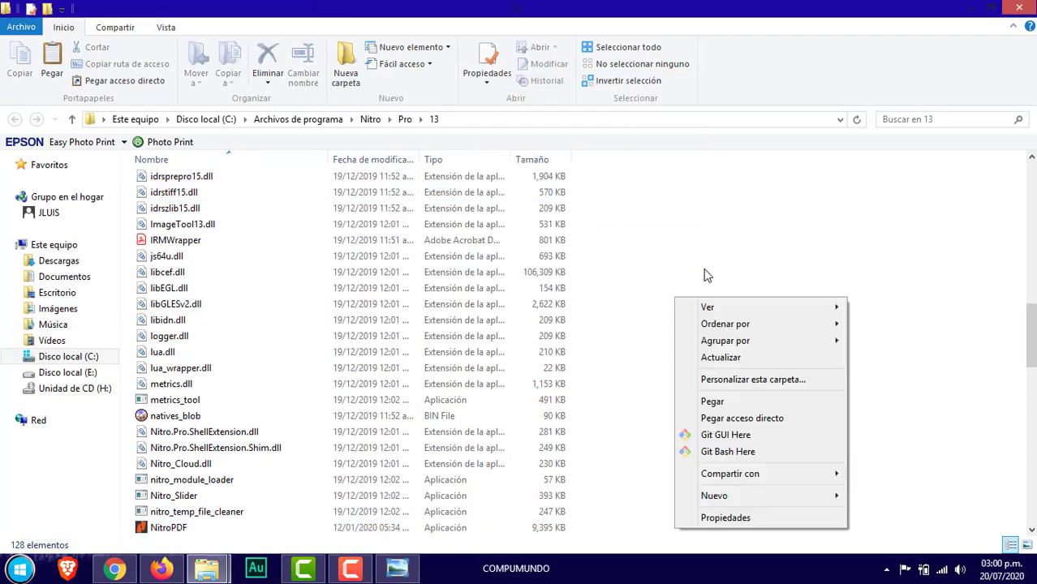
left_click(720, 357)
left_click(1019, 7)
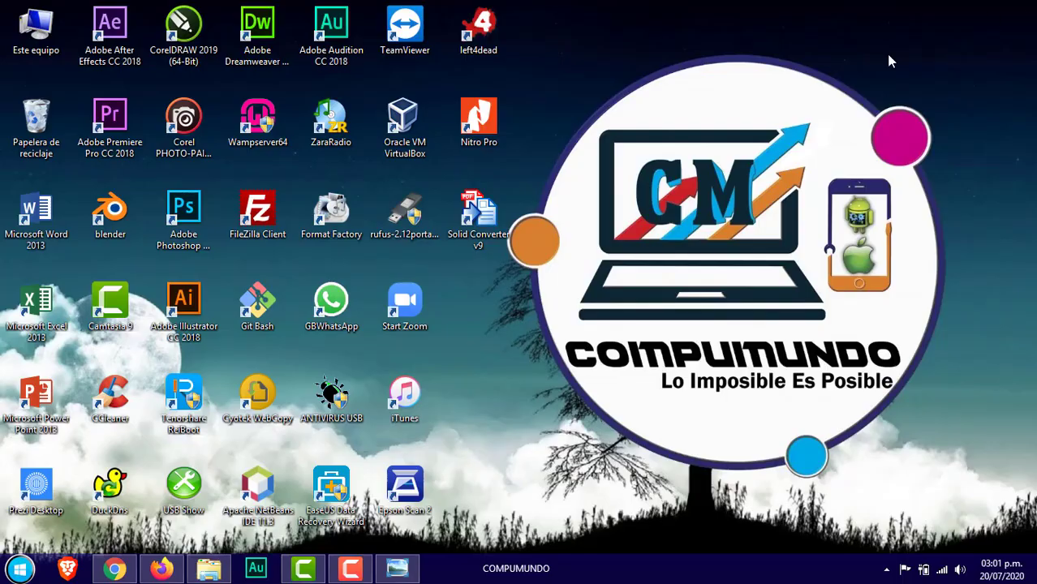
left_click(399, 569)
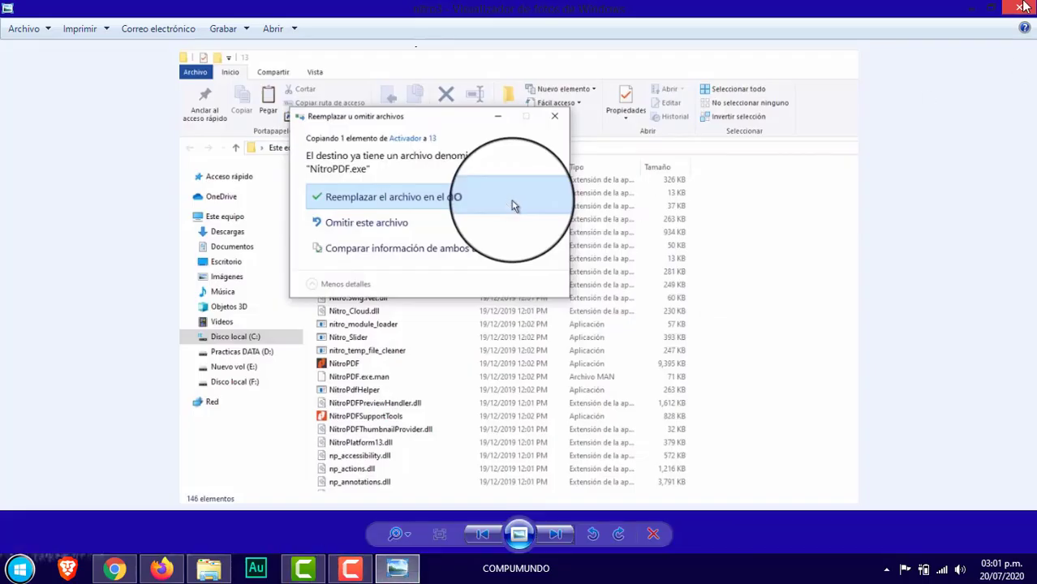
left_click(1021, 8)
right_click(680, 205)
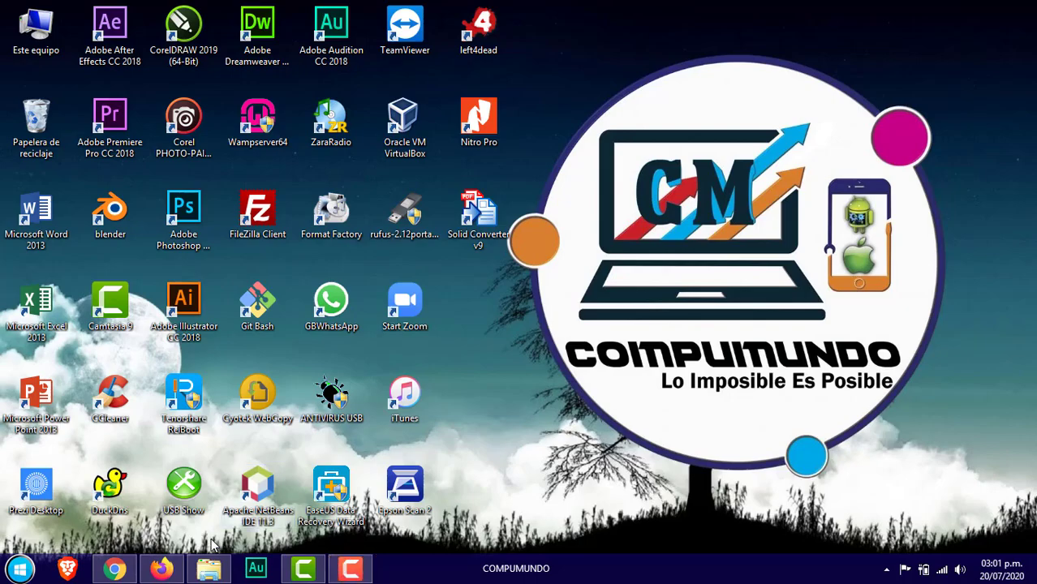
Delete the NITRO PRO 13.9.1 x32 and x64 folders from Descargas.
left_click(205, 568)
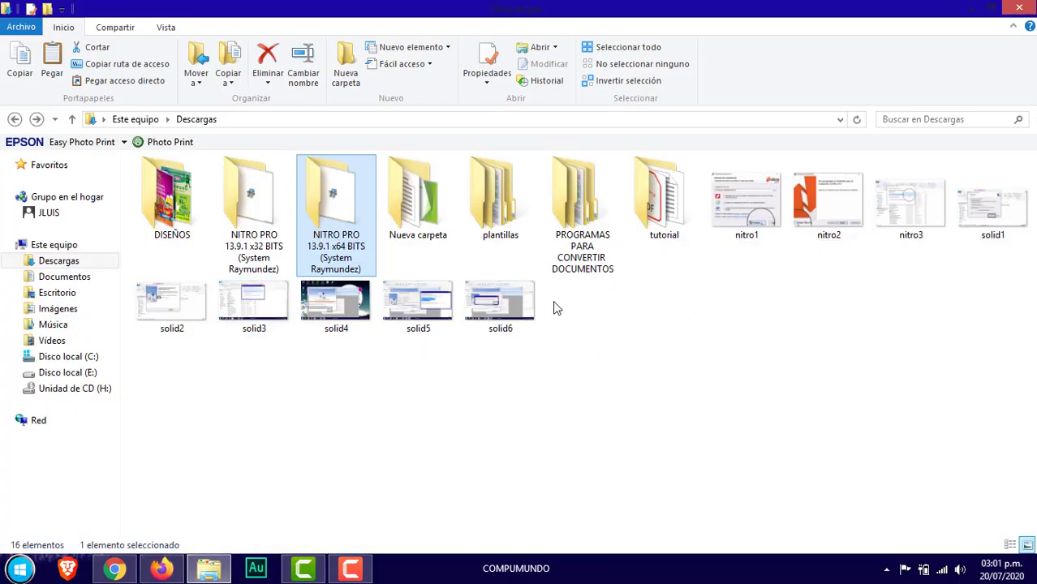
left_click(279, 213)
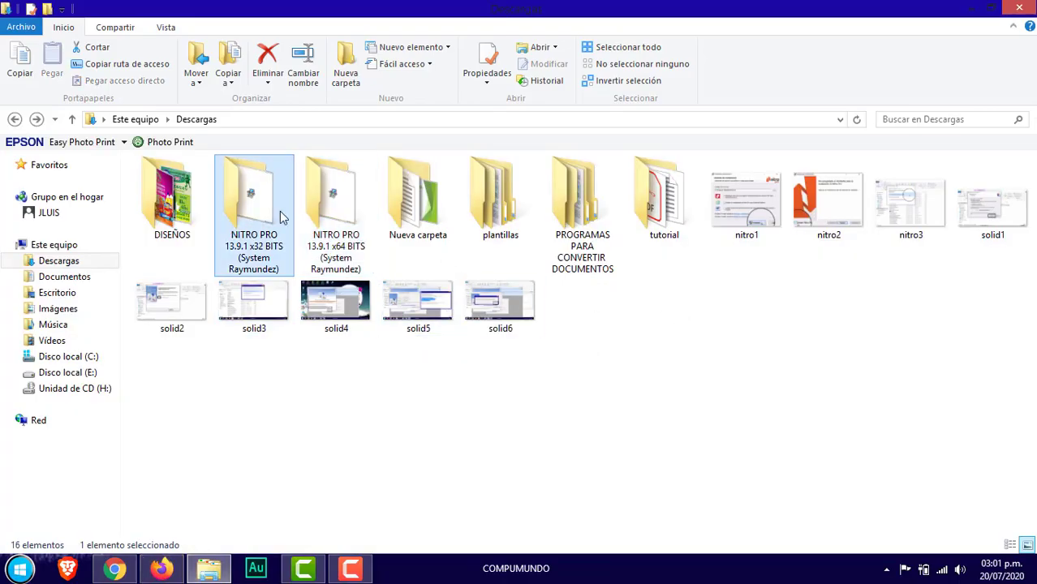
left_click(349, 203, "ctrl")
key("Delete")
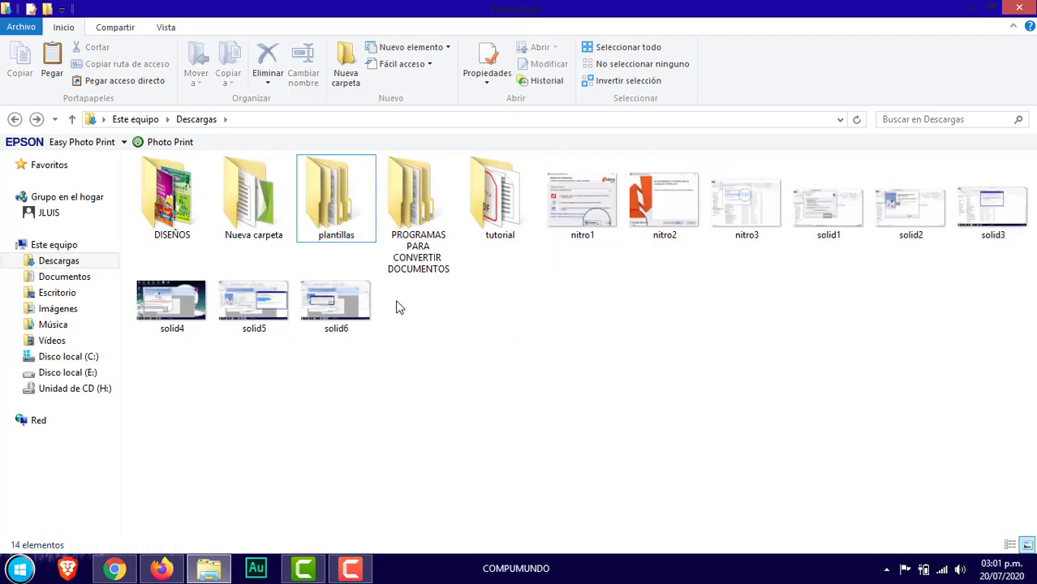
Check the PROGRAMAS PARA CONVERTIR DOCUMENTOS folder, go back, and delete the nitro1, nitro2 and nitro3 pictures from Descargas.
left_click(422, 215)
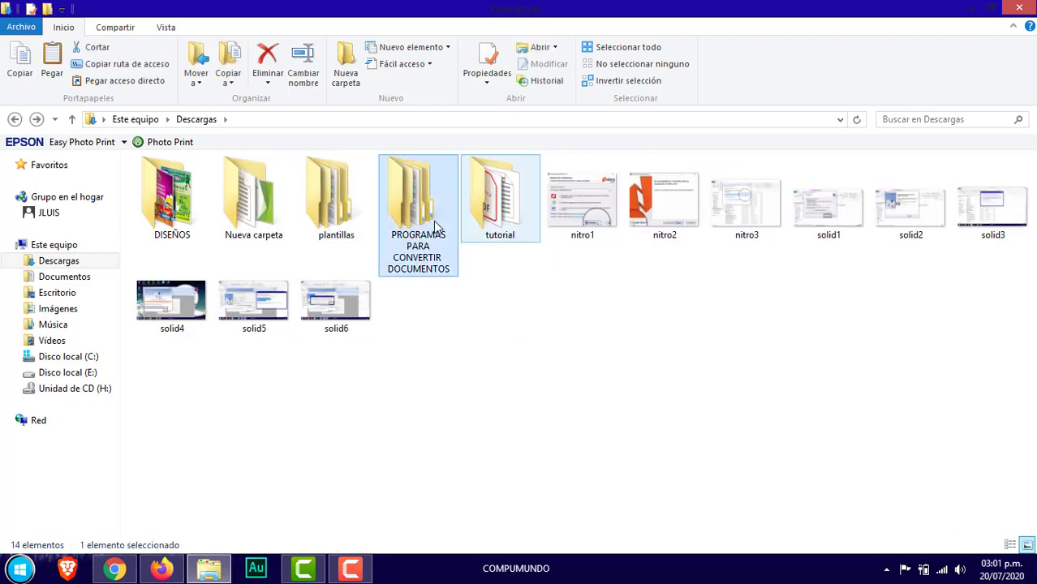
double_click(435, 221)
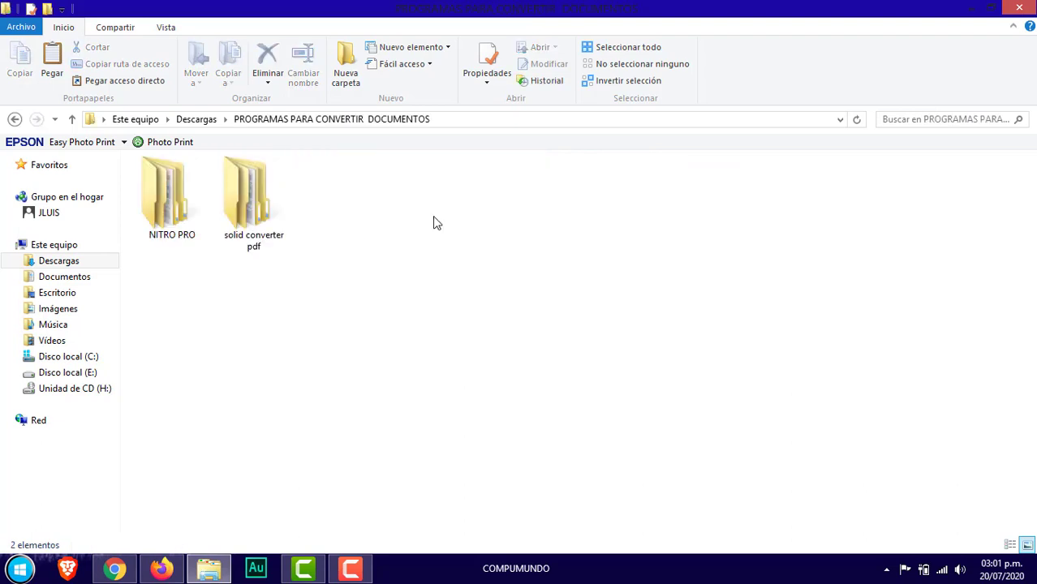
left_click(14, 119)
left_click_drag(570, 280, 759, 215)
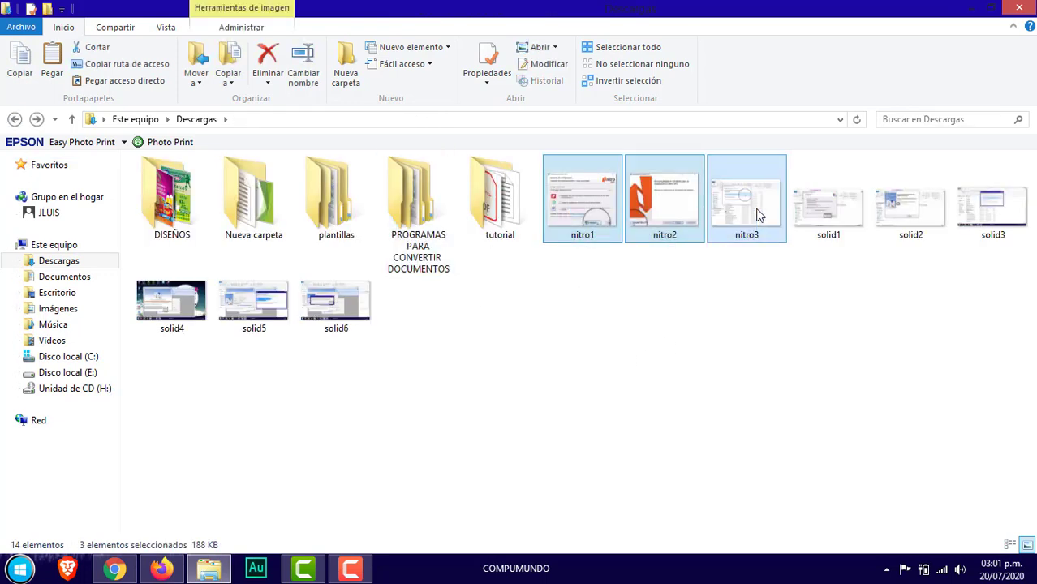
key("Delete")
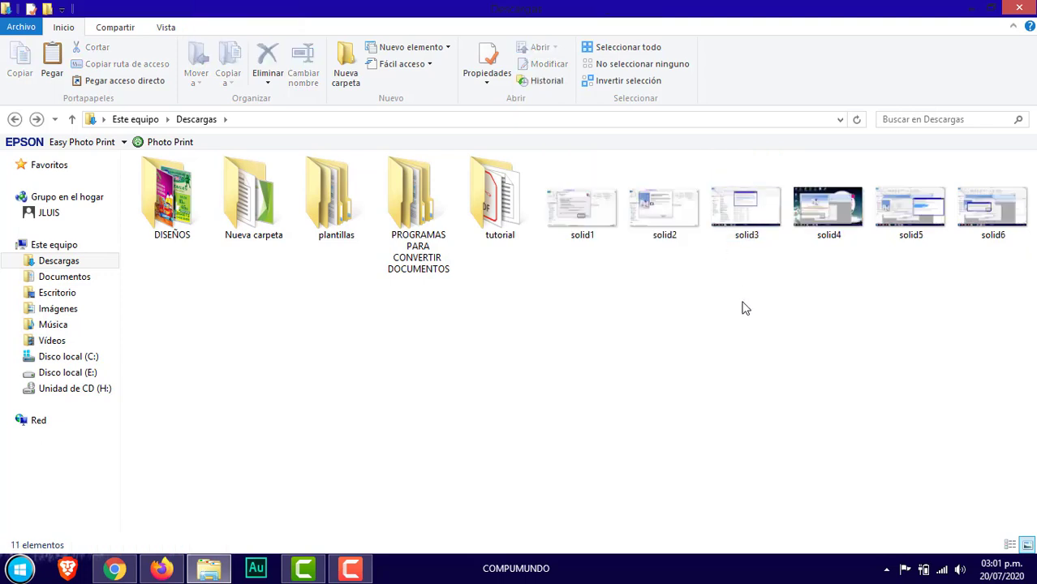
Open the Solid Converter PDF V9.2.7478 folder inside PROGRAMAS PARA CONVERTIR DOCUMENTOS, under solid converter pdf.
left_click_drag(574, 262, 865, 216)
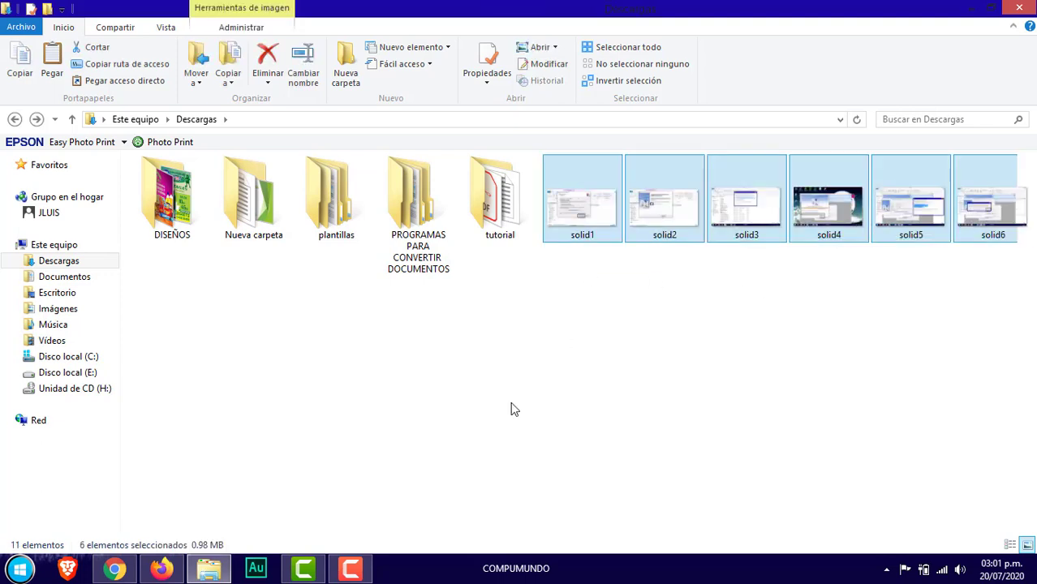
left_click(314, 271)
double_click(418, 211)
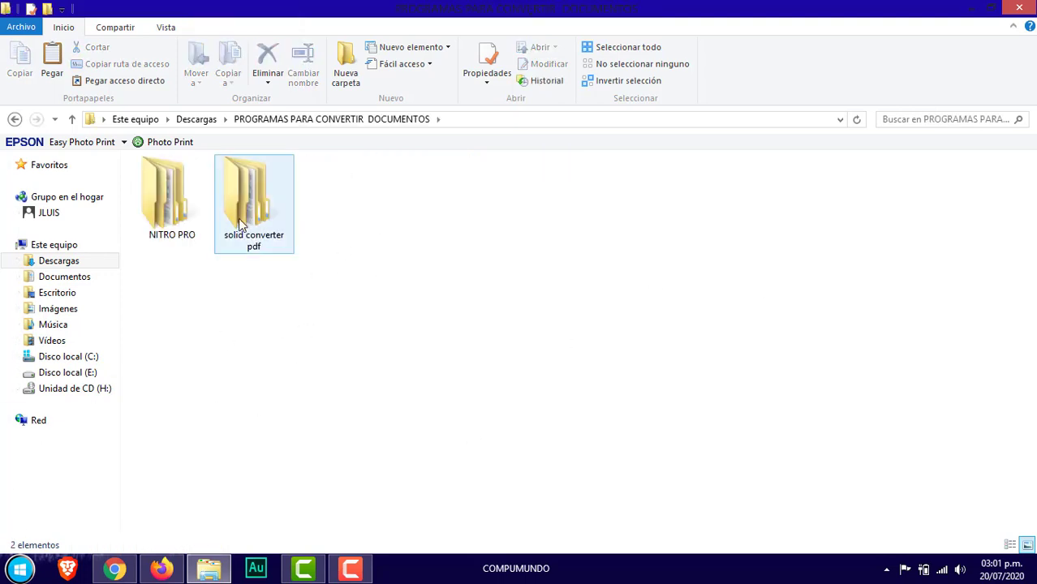
double_click(241, 222)
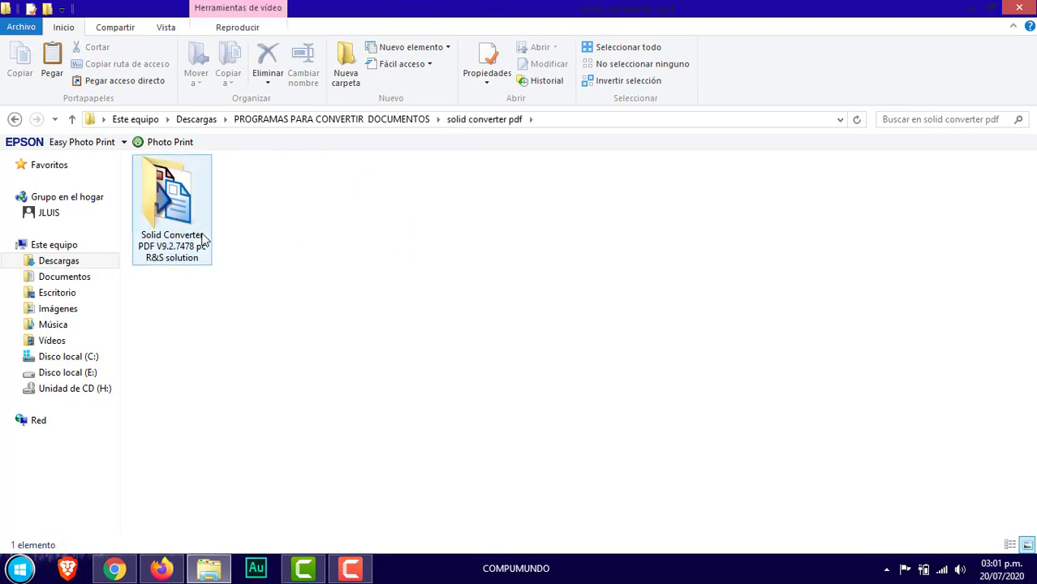
double_click(180, 229)
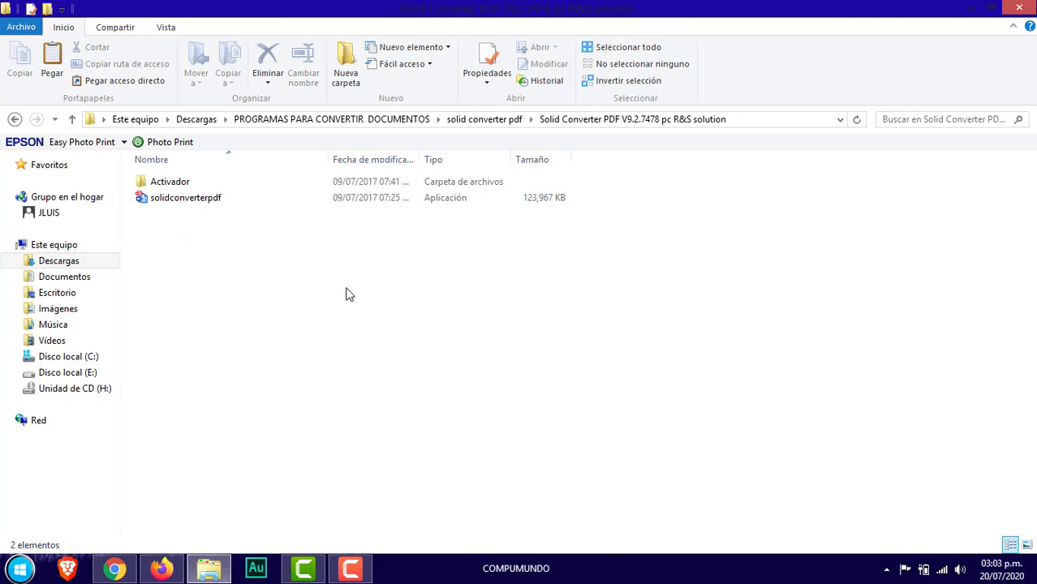
Examine the run options of the solidconverterpdf installer and the contents of its Activador folder, staying in the installer folder.
right_click(345, 295)
left_click(158, 202)
right_click(157, 200)
left_click(139, 231)
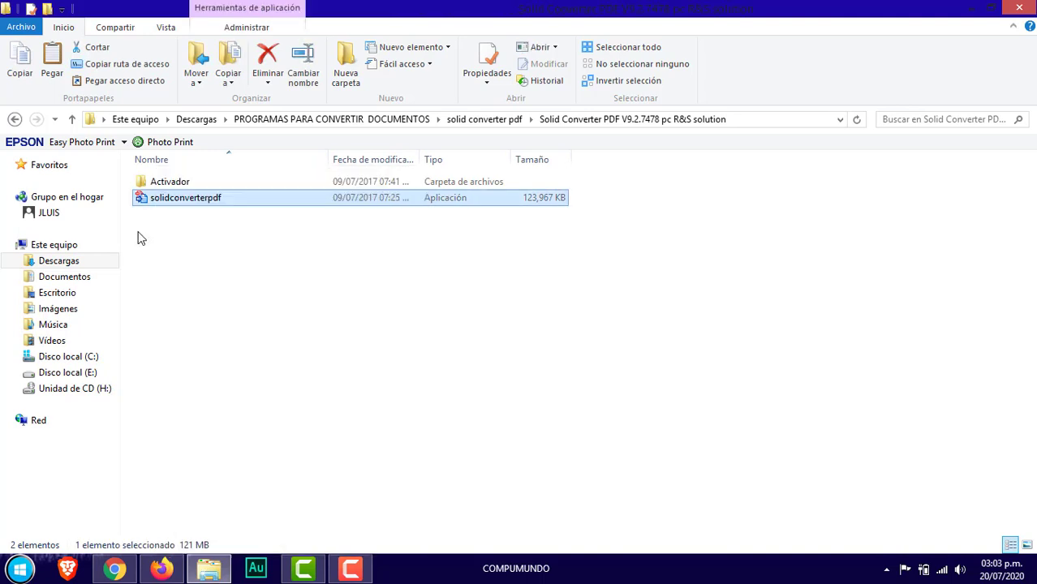
double_click(167, 184)
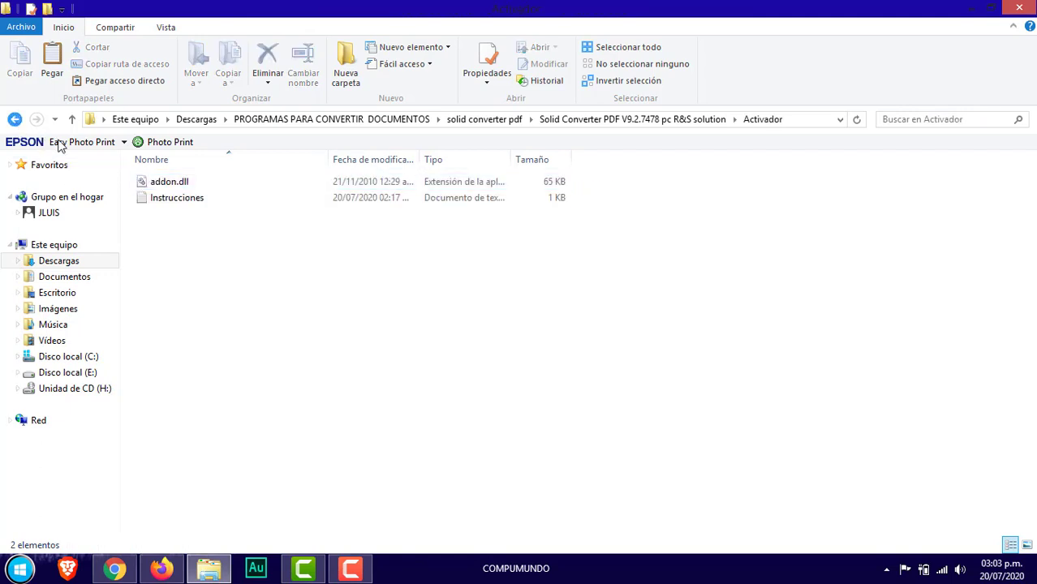
left_click(13, 119)
right_click(167, 203)
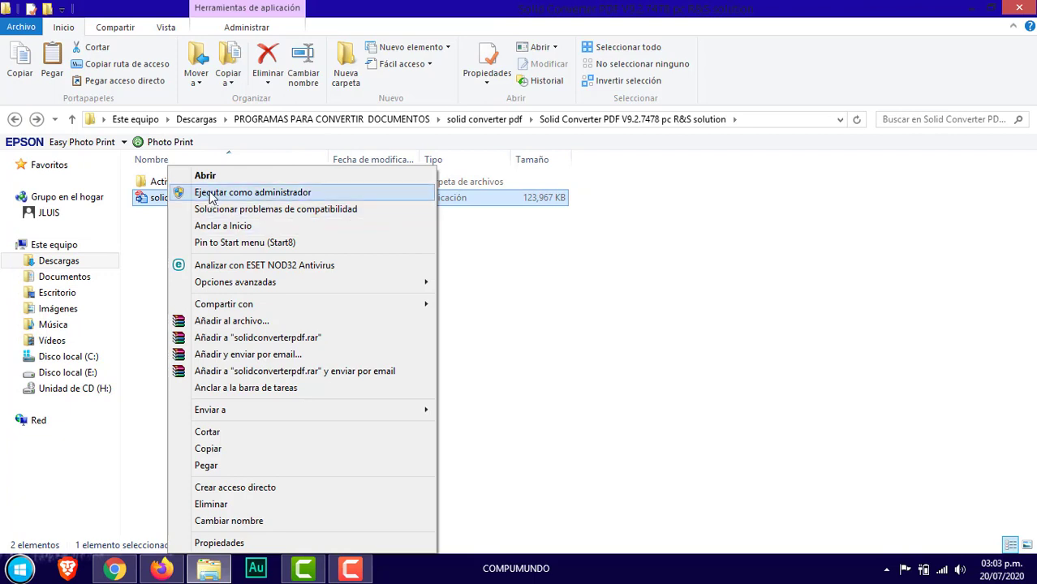
left_click(583, 322)
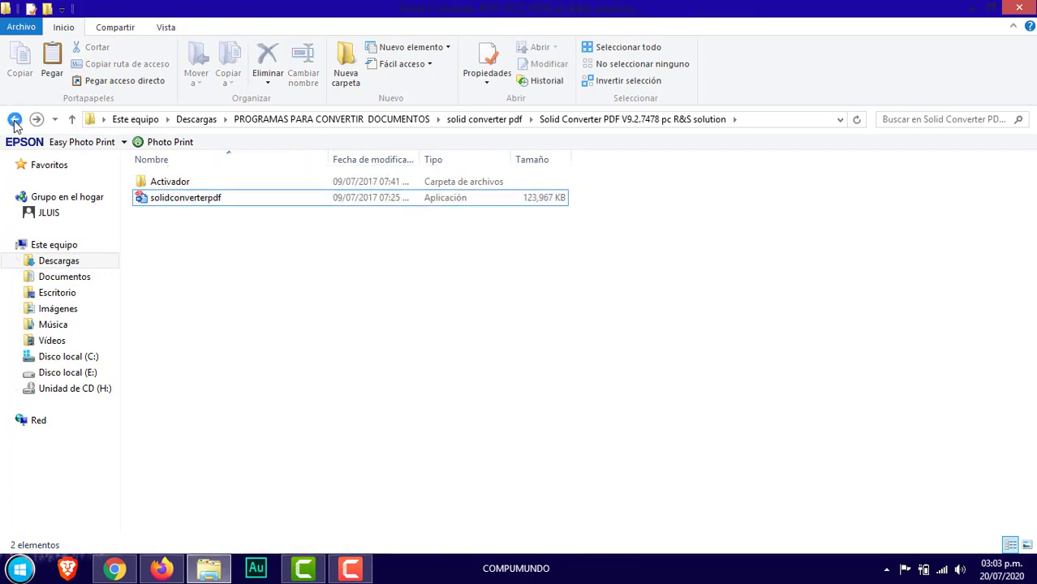
Return to the Descargas folder and examine the installation type and licence options in the solid1 picture.
left_click(14, 119)
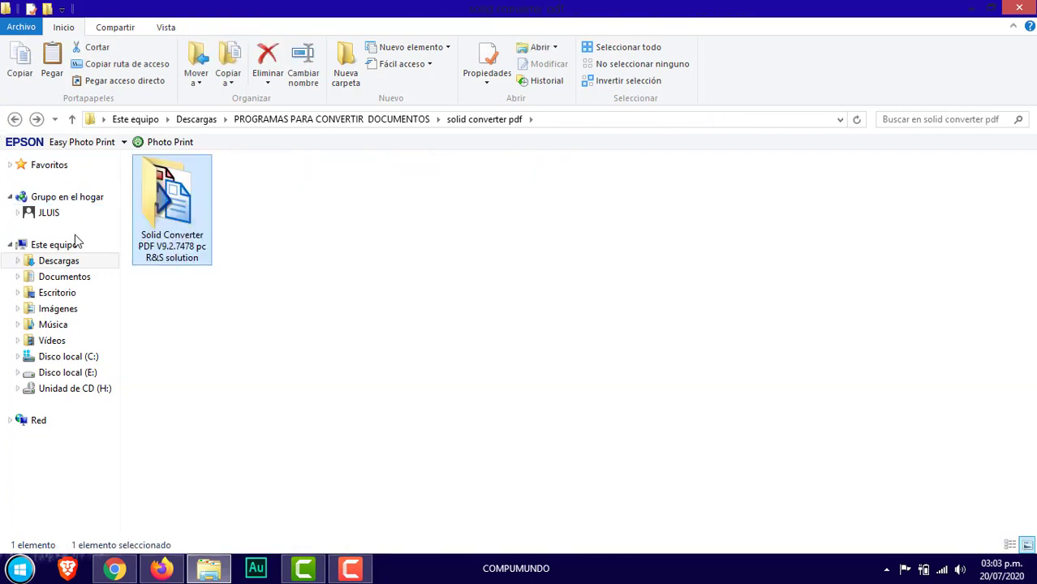
left_click(15, 120)
left_click(15, 120)
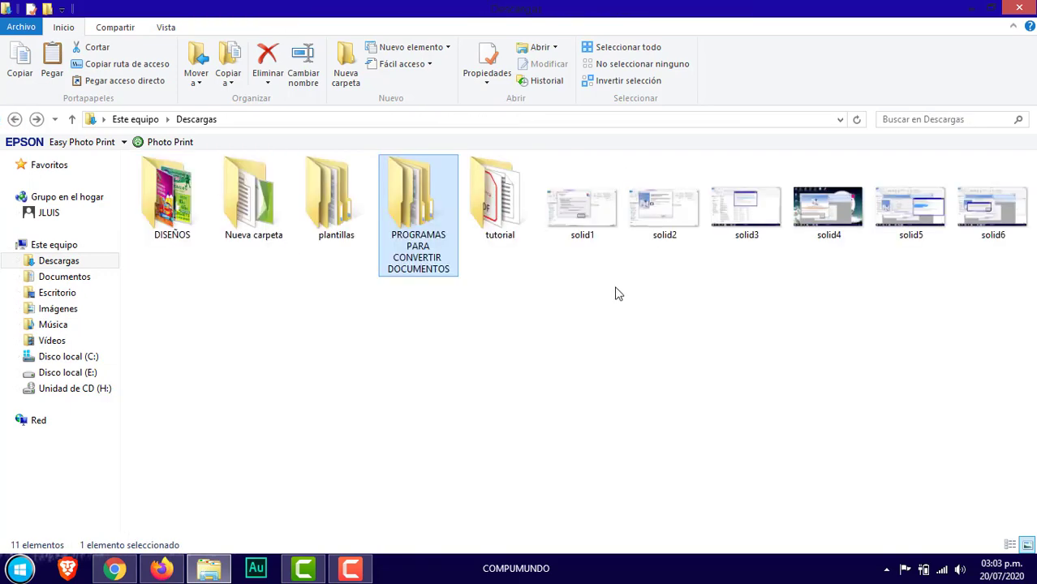
double_click(568, 221)
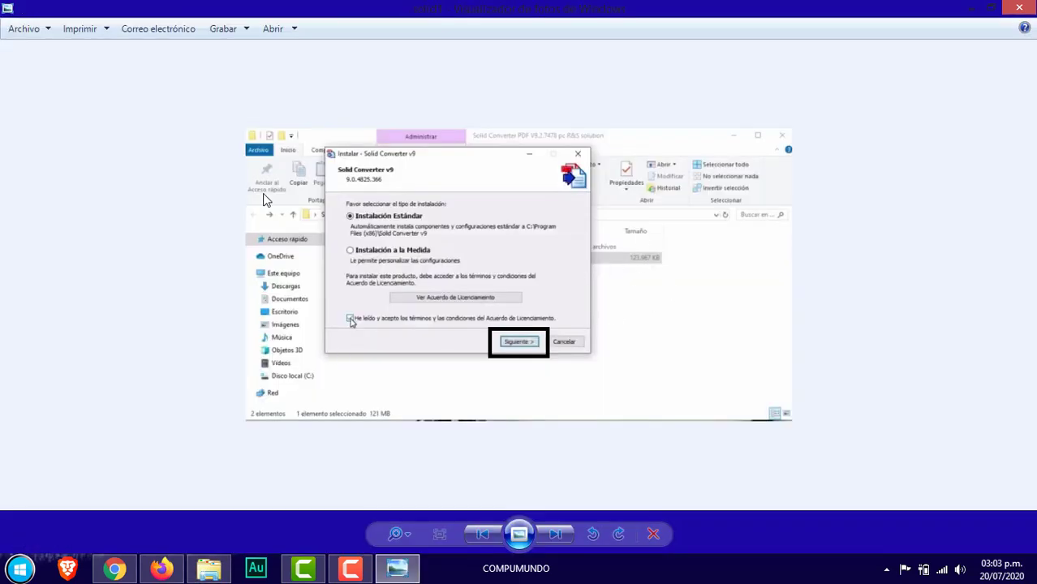
scroll(384, 255, "up", 1)
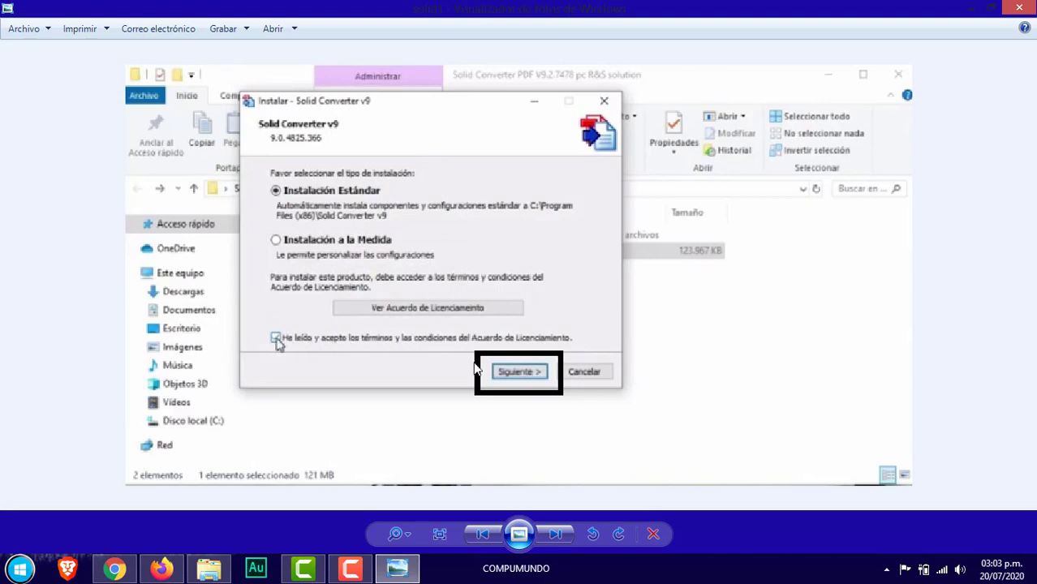
scroll(479, 363, "down", 2)
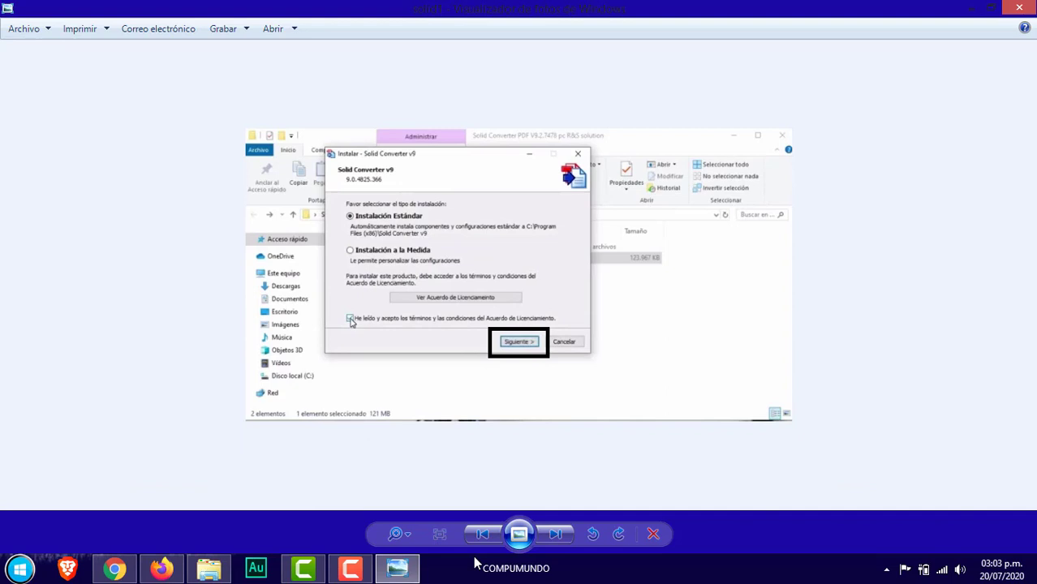
Examine the installation completion options in the solid2 picture and continue to the solid3 picture.
left_click(555, 533)
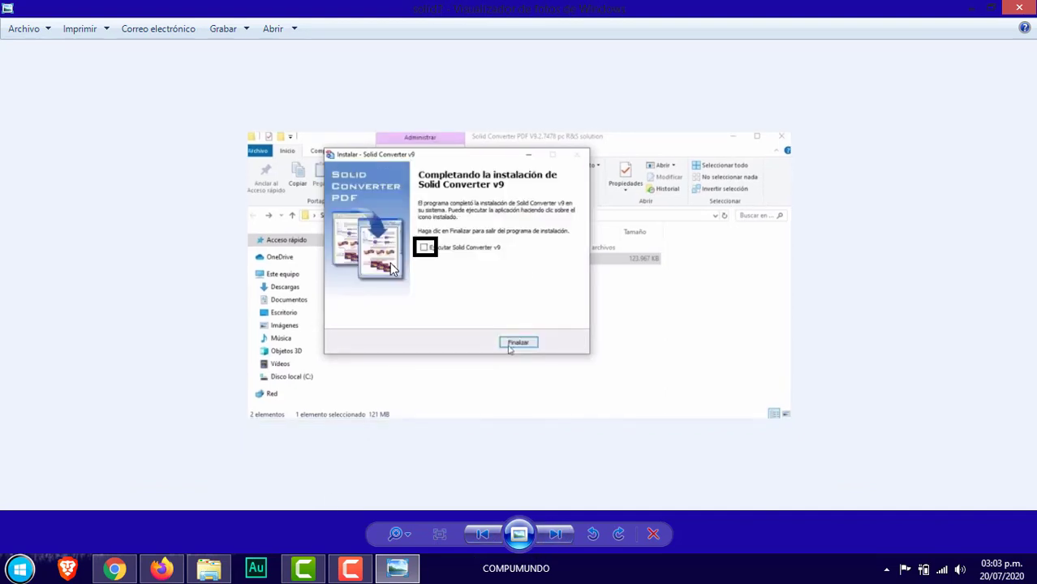
scroll(442, 269, "up", 1)
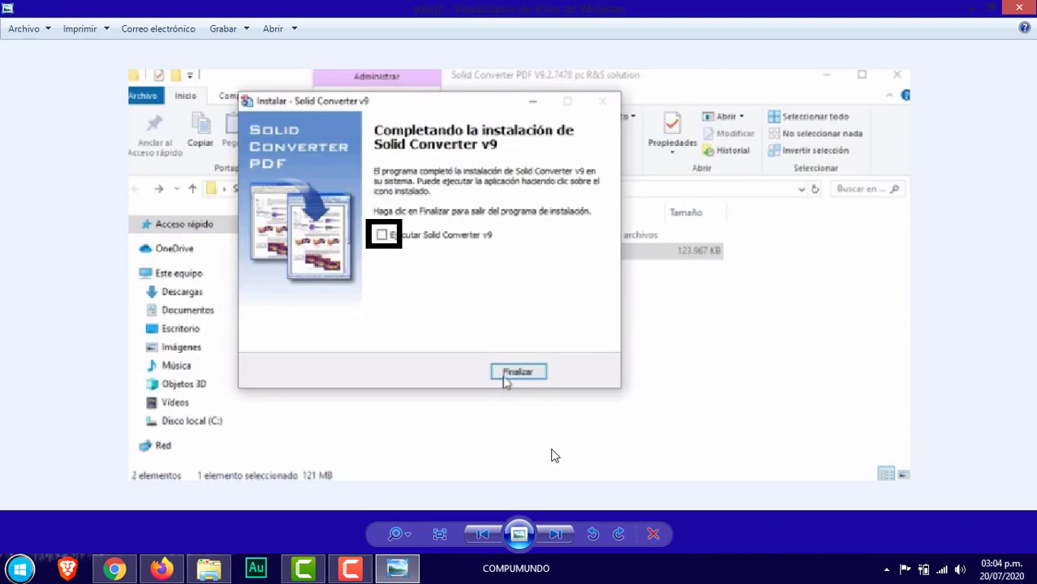
scroll(551, 456, "down", 1)
left_click(555, 534)
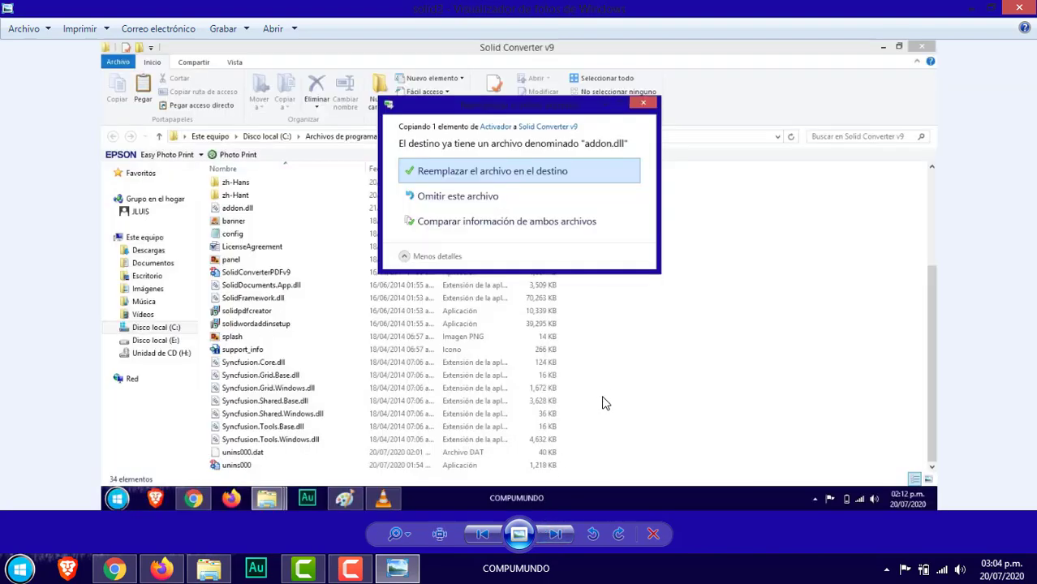
Copy addon.dll from the Activador folder of Solid Converter PDF V9.2.7478, inside PROGRAMAS PARA CONVERTIR DOCUMENTOS.
left_click(209, 568)
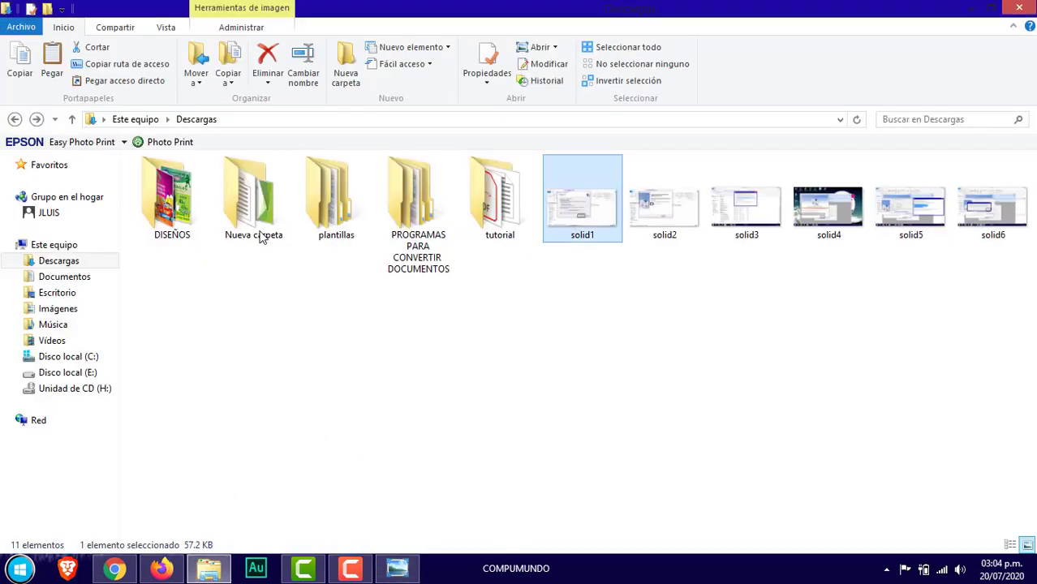
double_click(417, 198)
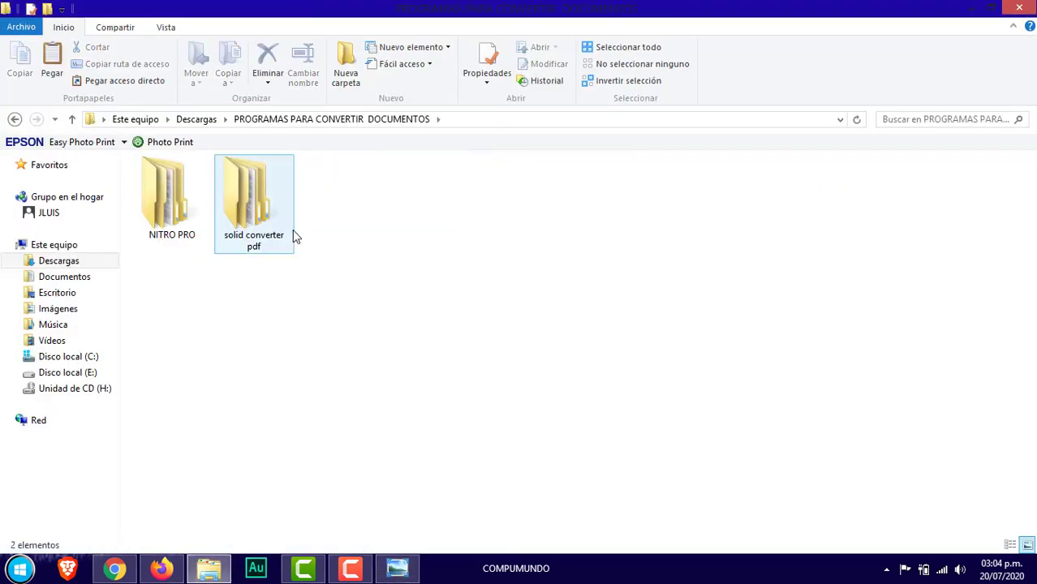
left_click(256, 215)
double_click(257, 215)
double_click(202, 211)
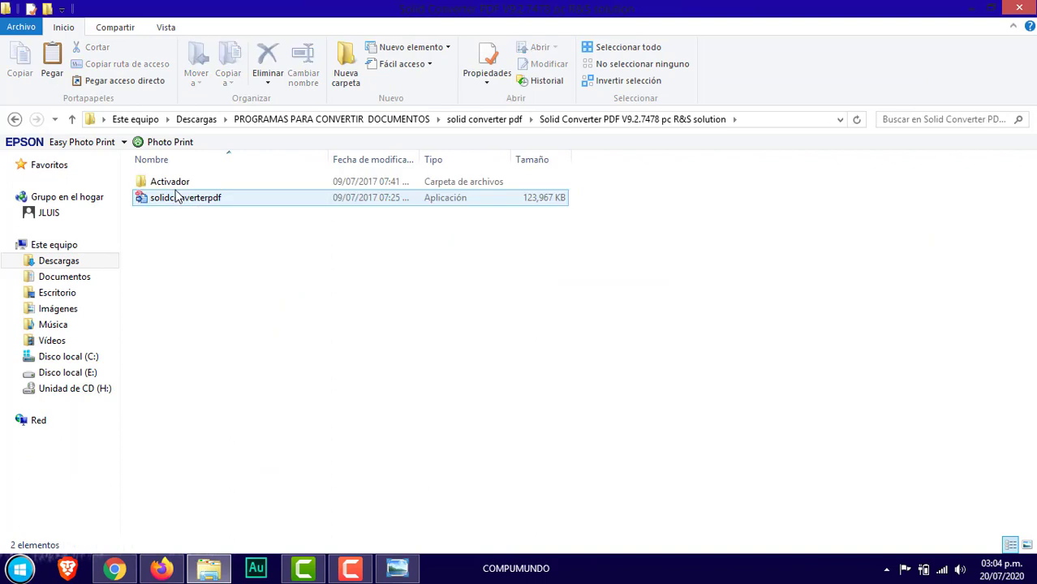
left_click(182, 199)
double_click(174, 186)
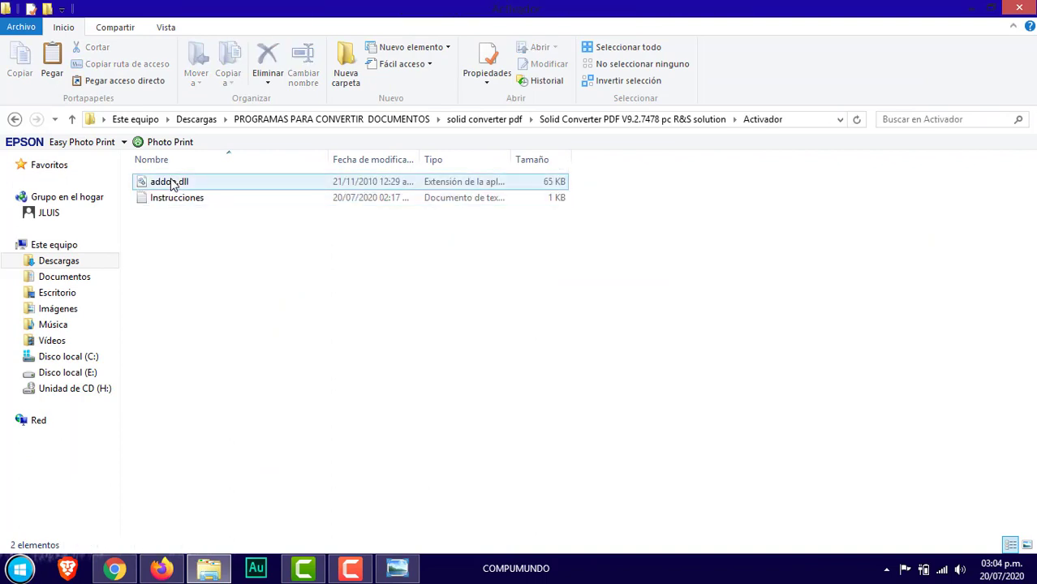
right_click(154, 188)
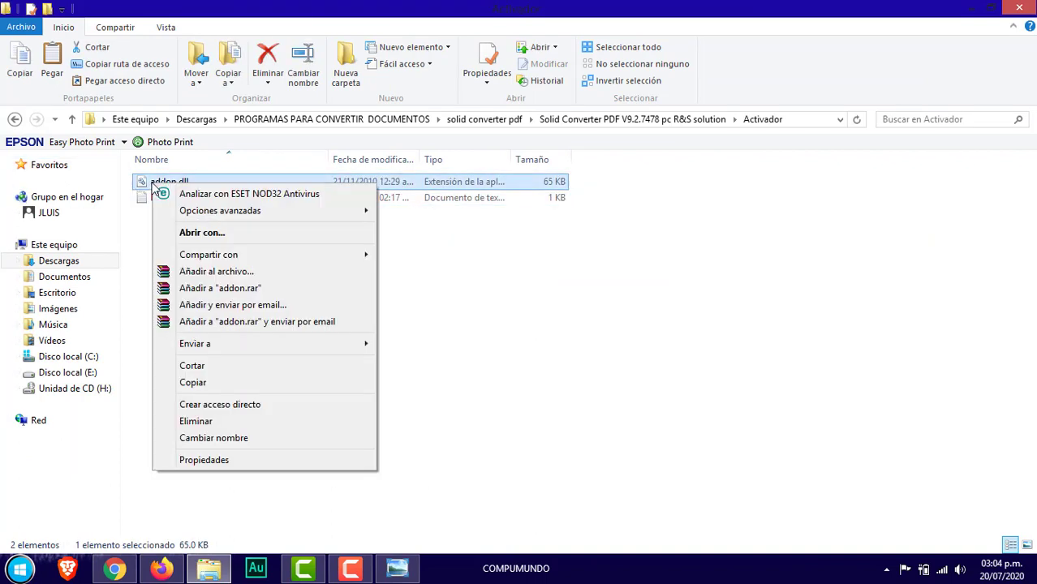
left_click(205, 383)
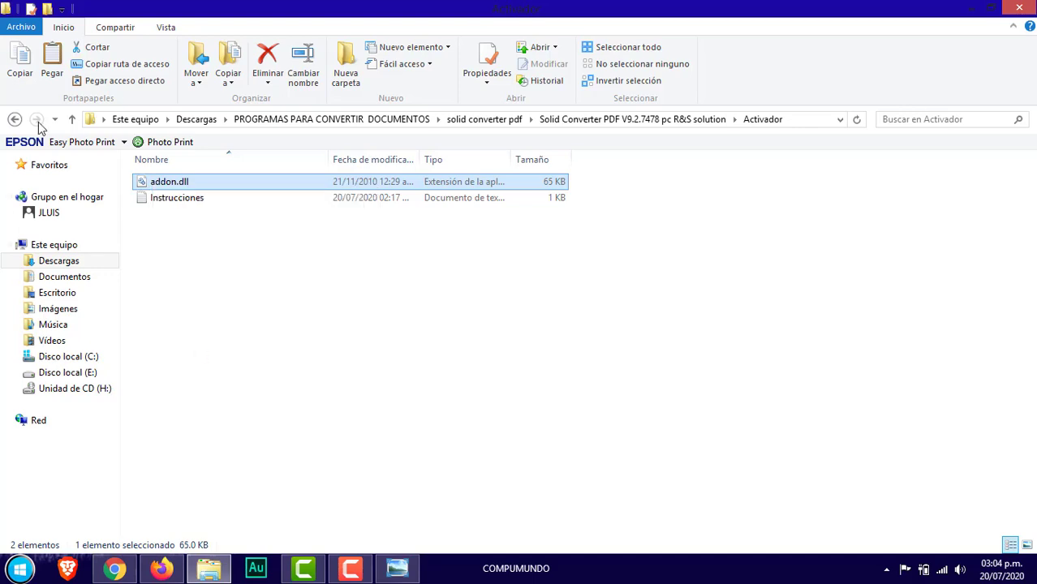
Return to PROGRAMAS PARA CONVERTIR DOCUMENTOS, show the desktop, and open the file location of the Solid Converter v9 shortcut.
left_click(15, 119)
left_click(15, 119)
left_click(15, 120)
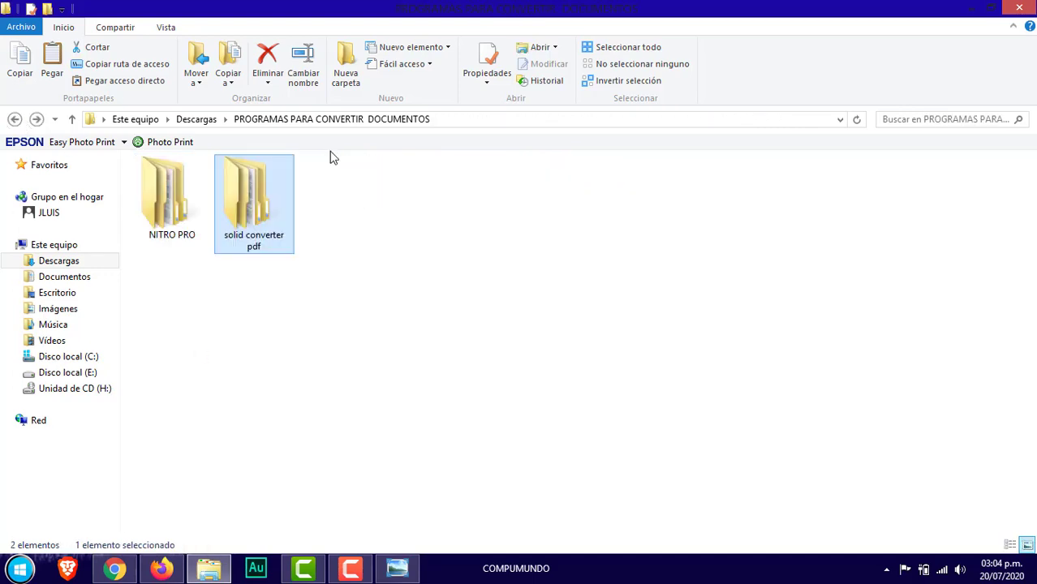
left_click(1021, 7)
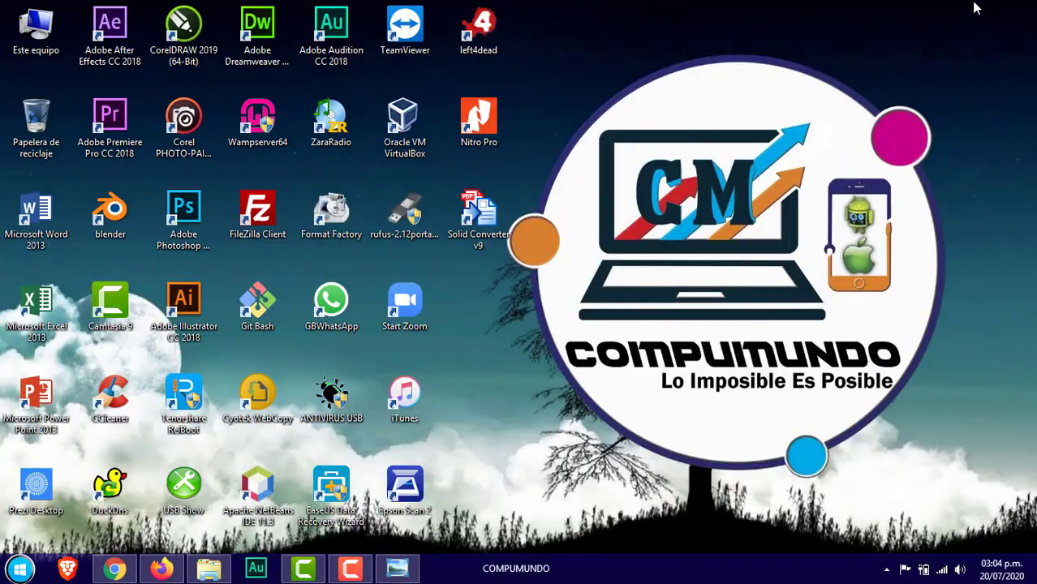
right_click(491, 219)
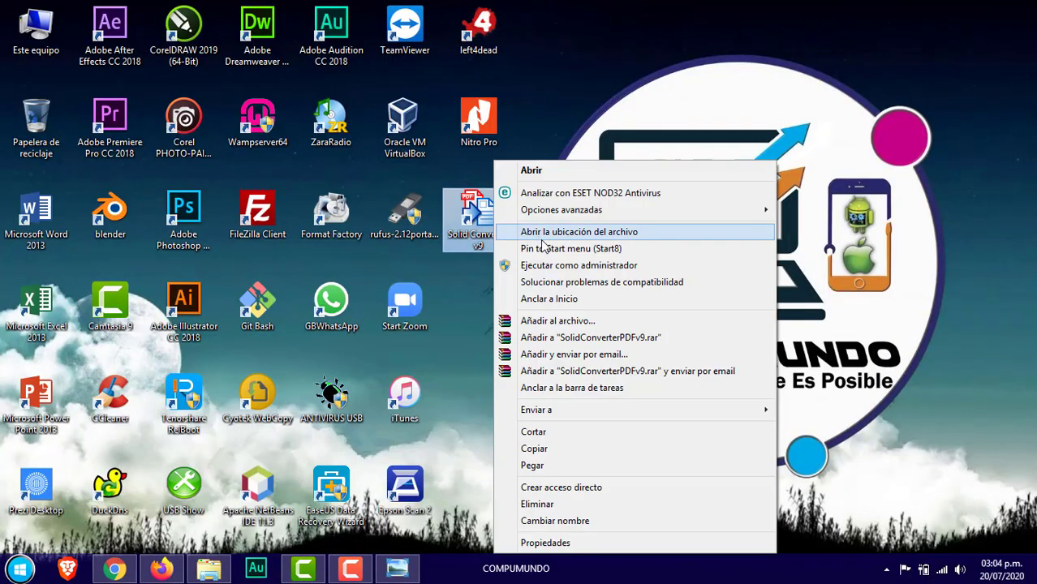
left_click(546, 234)
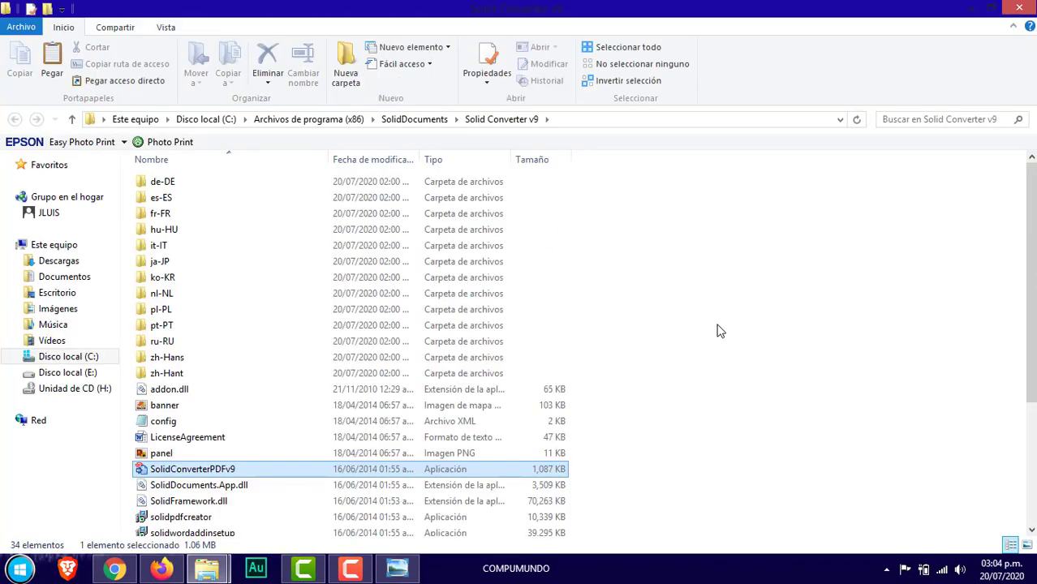
Check the paste option in the Solid Converter v9 folder without pasting, and close the folder.
right_click(722, 327)
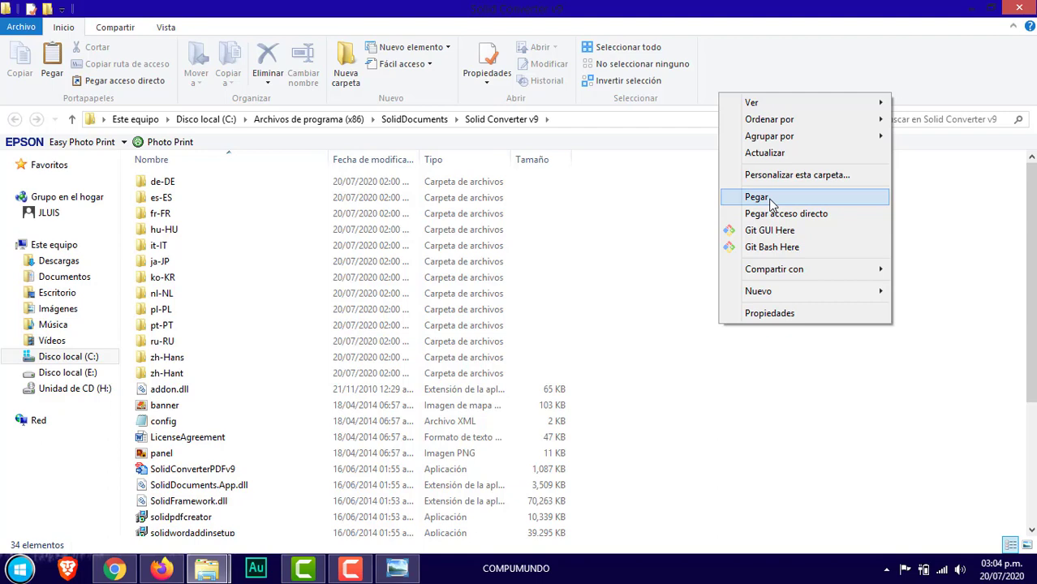
left_click(978, 175)
left_click(1019, 8)
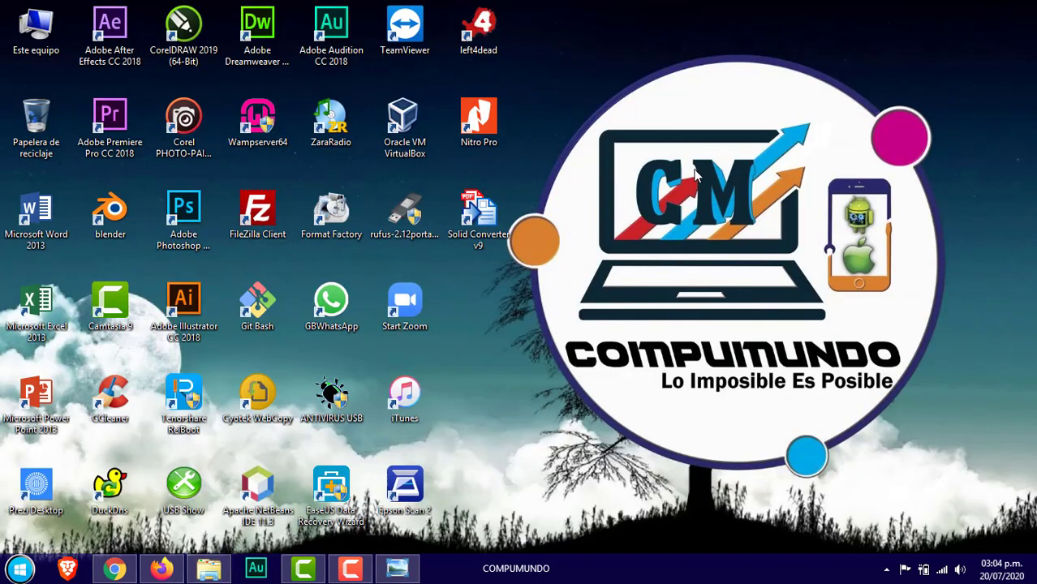
right_click(696, 173)
left_click(717, 211)
Examine the file replacement and unlock options in the solid3 and solid4 pictures, and continue to solid5.
left_click(397, 568)
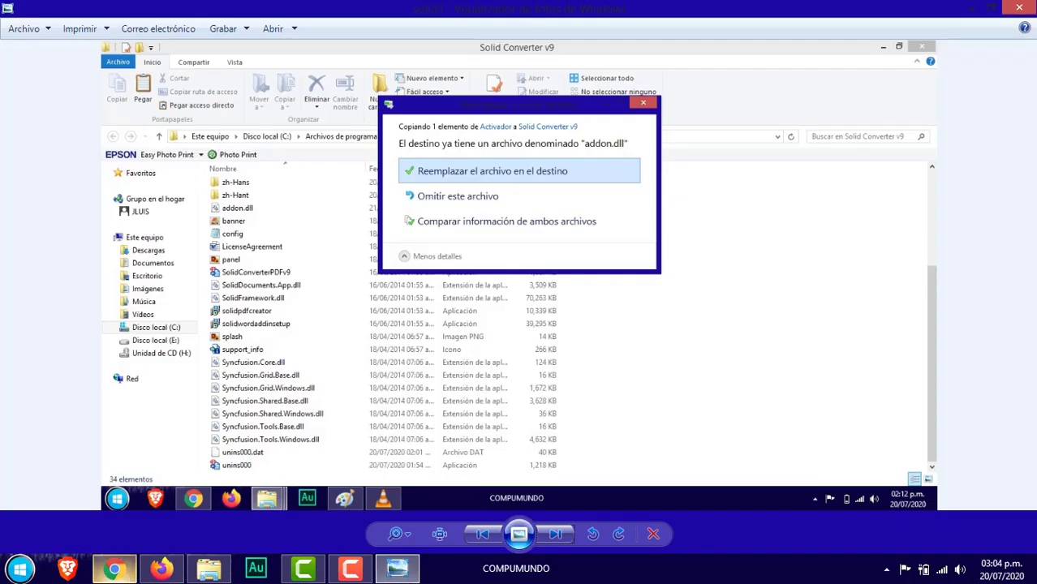
left_click(557, 539)
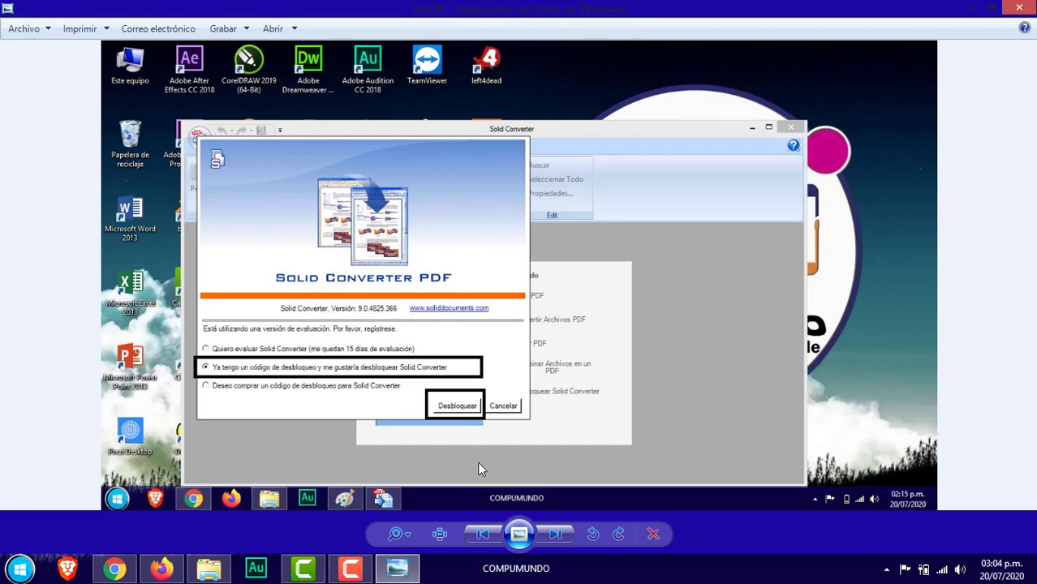
left_click(558, 536)
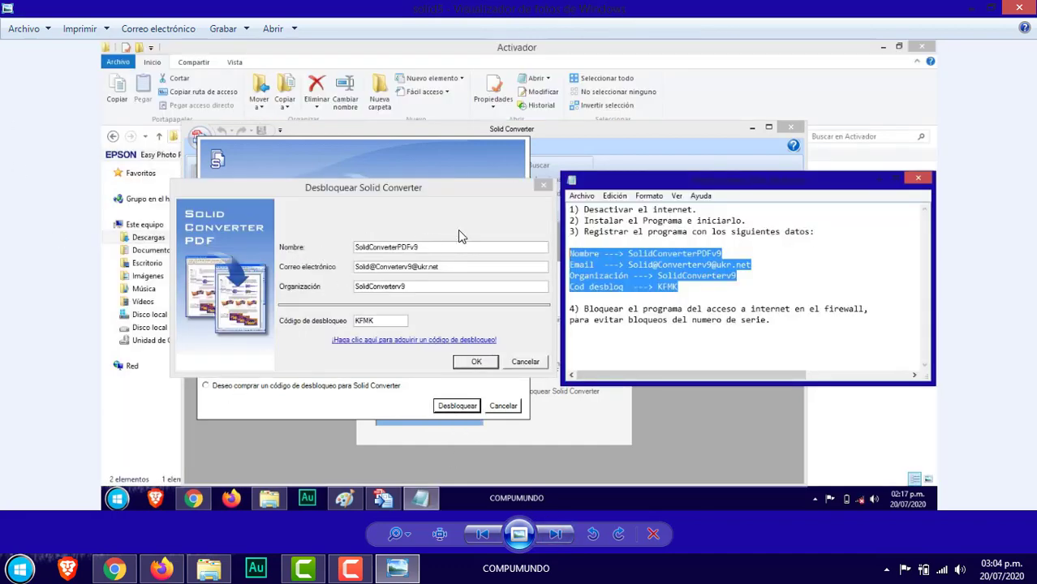
Open the Instrucciones text file in the Activador folder of Solid Converter PDF V9.2.7478.
left_click(209, 568)
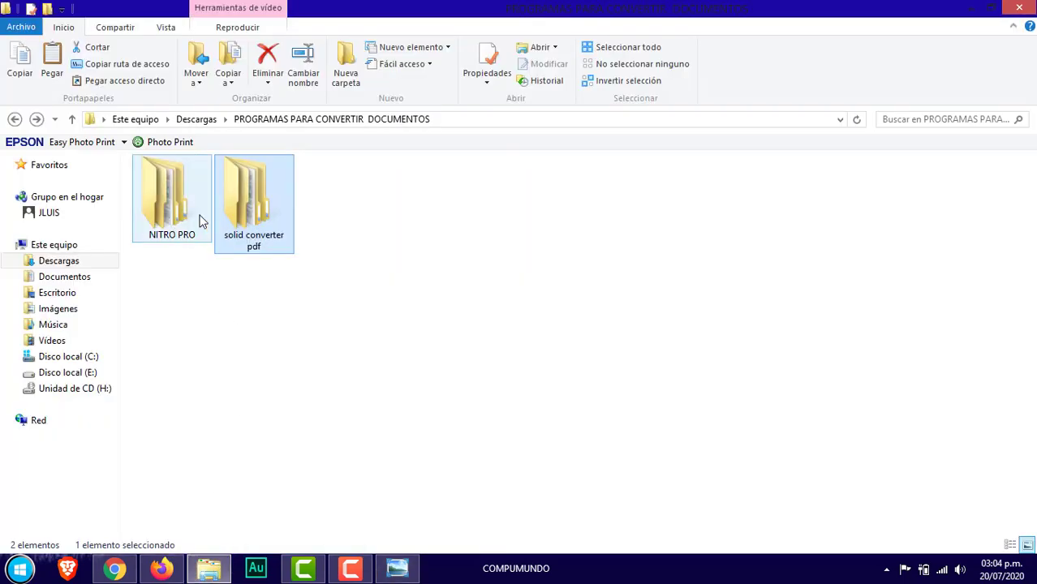
double_click(227, 207)
double_click(173, 198)
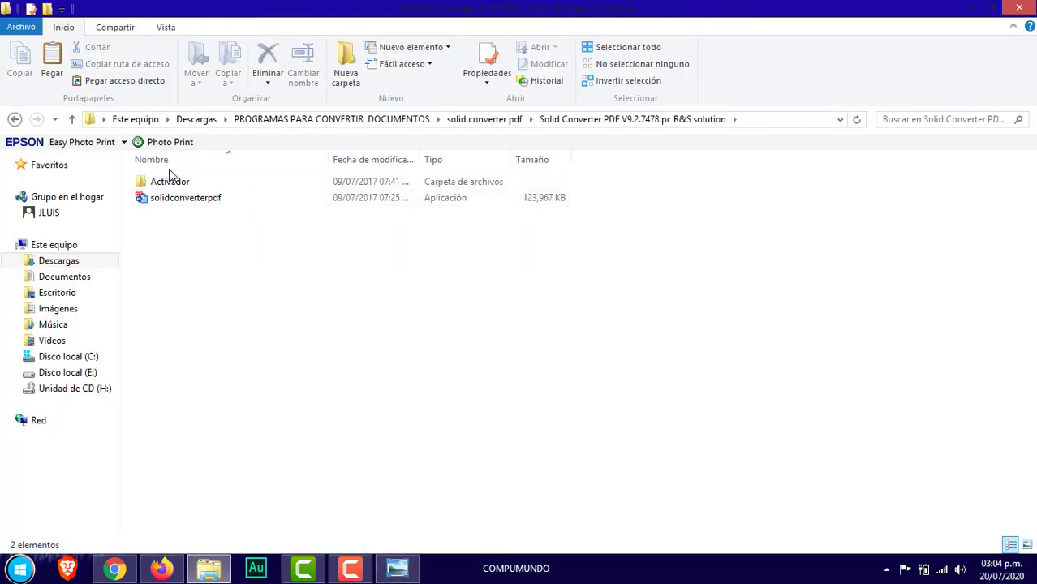
double_click(170, 181)
left_click(182, 203)
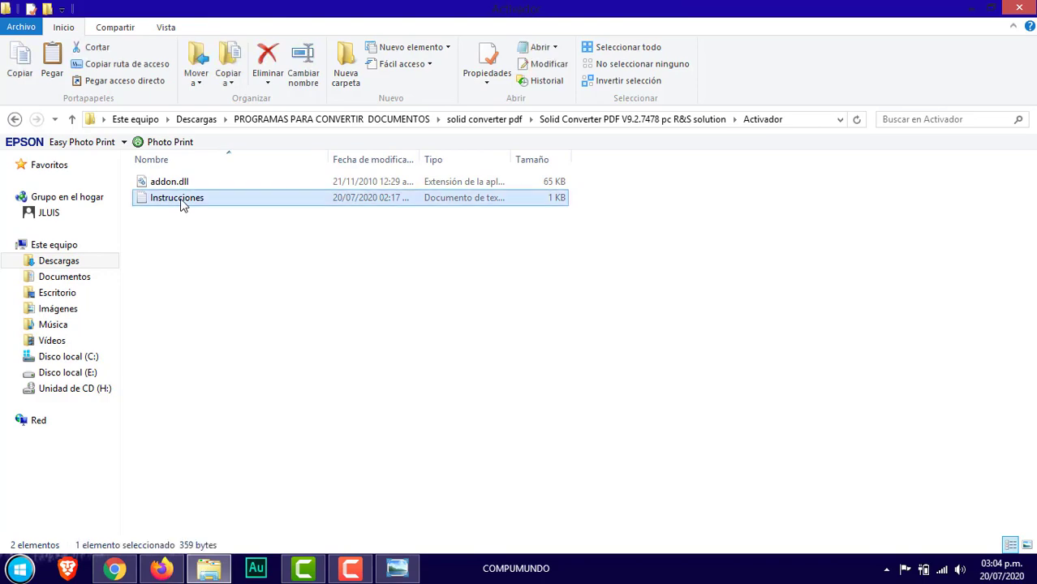
double_click(181, 203)
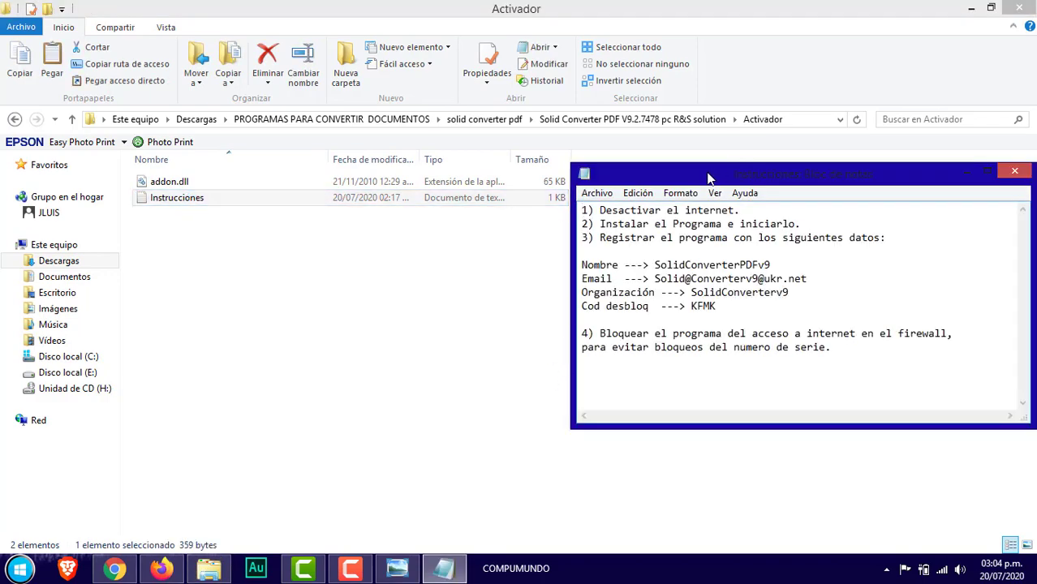
left_click_drag(708, 178, 611, 176)
Place the Instrucciones note beside the unlock dialog in the solid5 picture and select its registration name value.
left_click(397, 570)
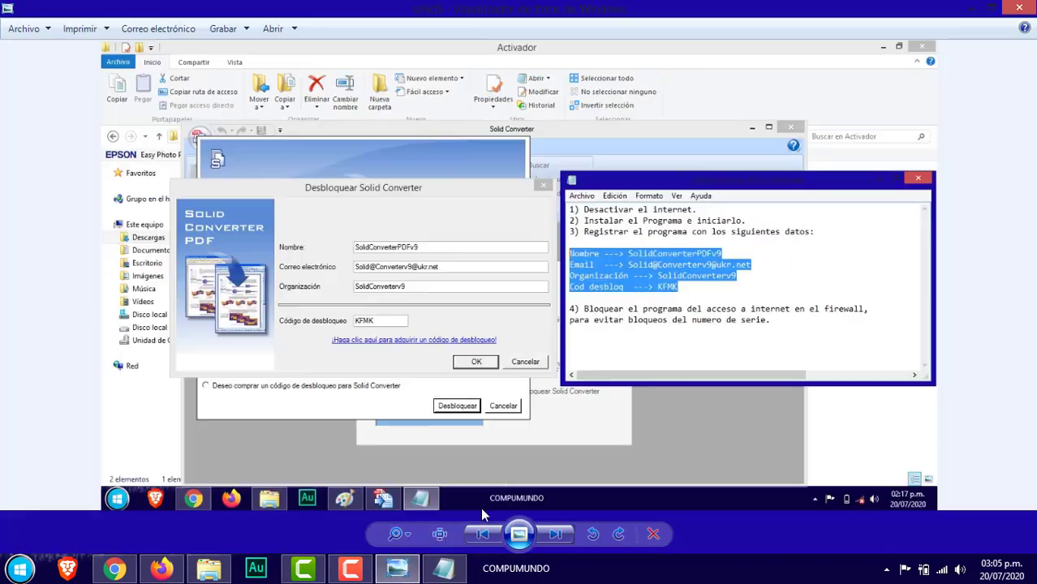
left_click(443, 568)
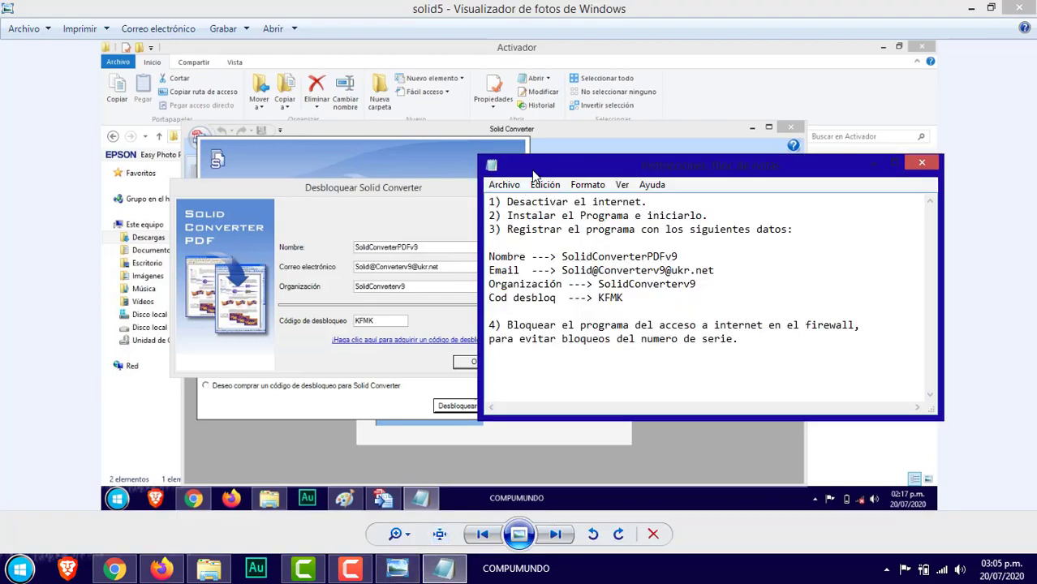
left_click_drag(653, 160, 708, 149)
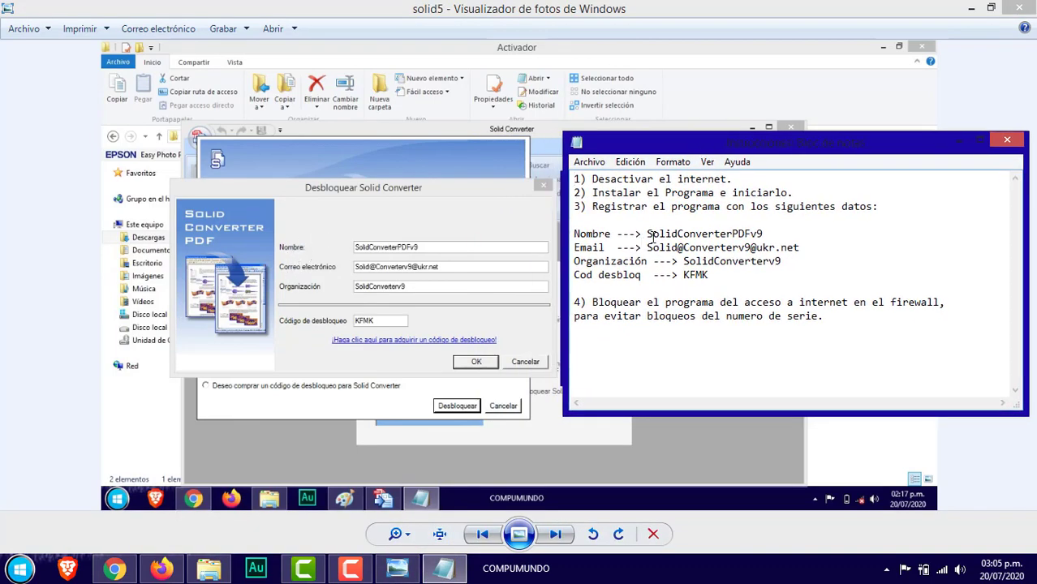
left_click_drag(649, 236, 762, 235)
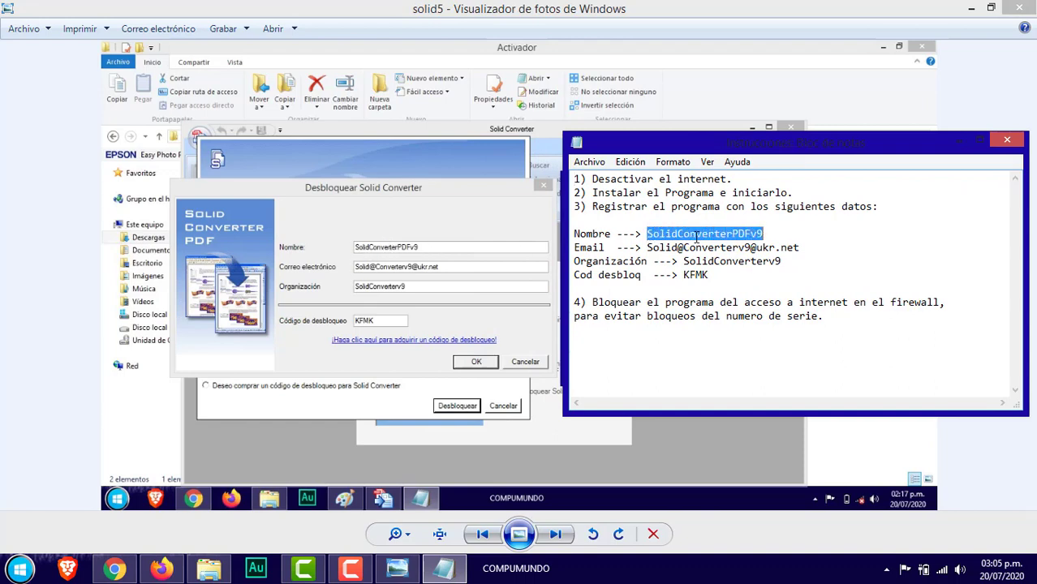
right_click(695, 237)
left_click(730, 275)
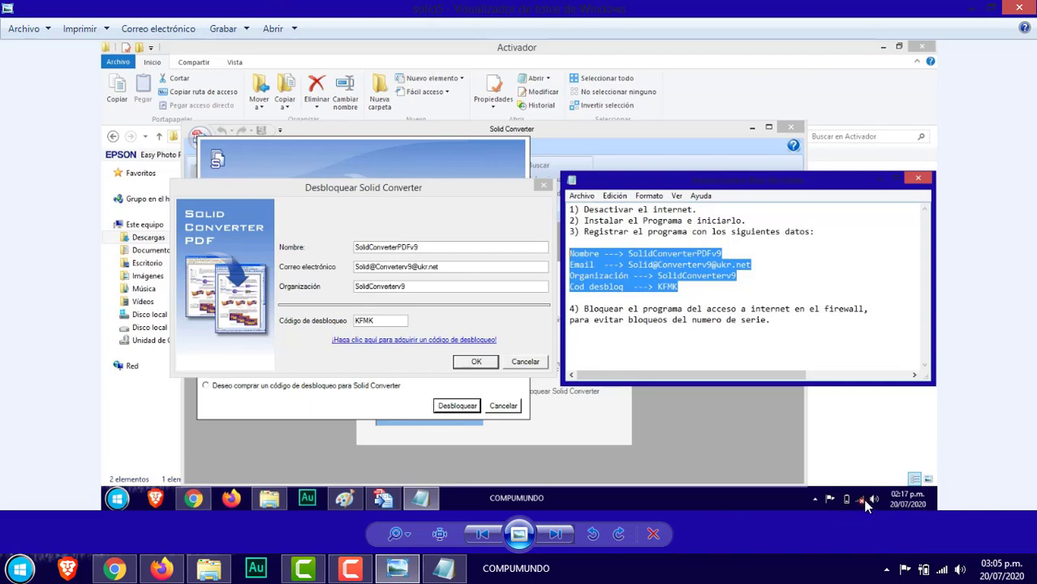
Check the Wi-Fi network settings without changing them, and view the solid6 picture.
left_click(942, 571)
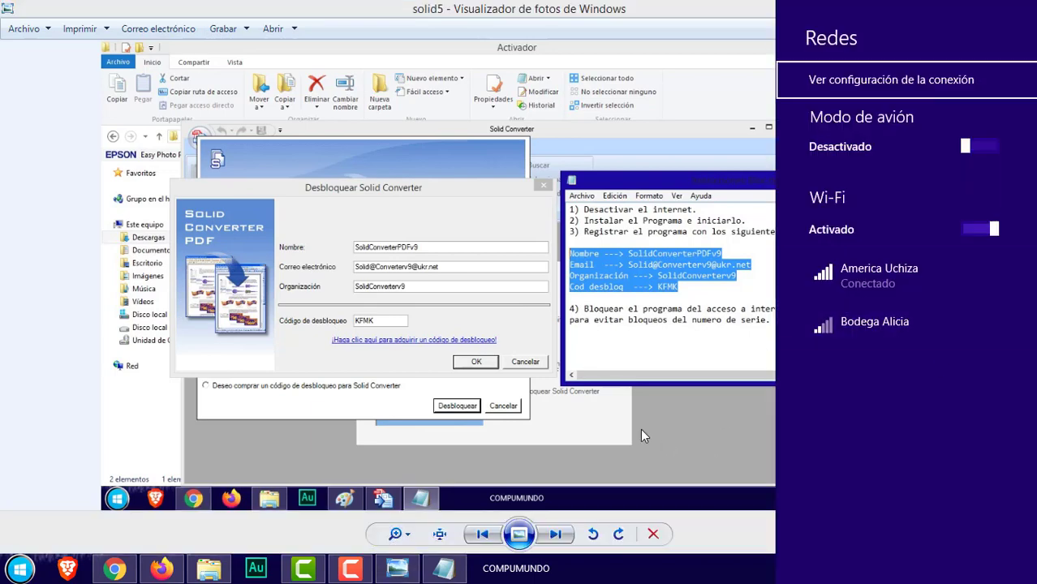
left_click(425, 294)
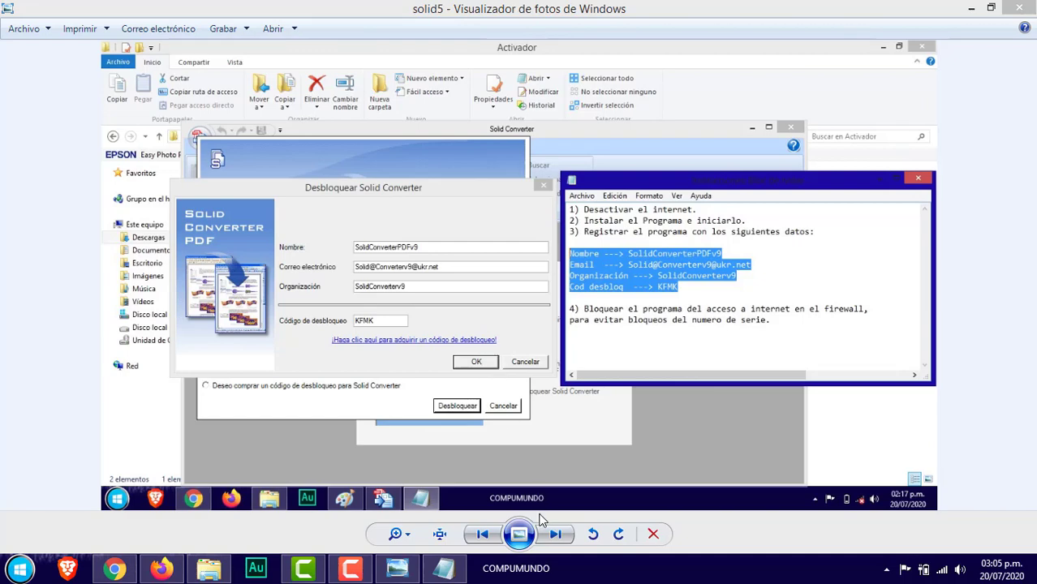
left_click(555, 534)
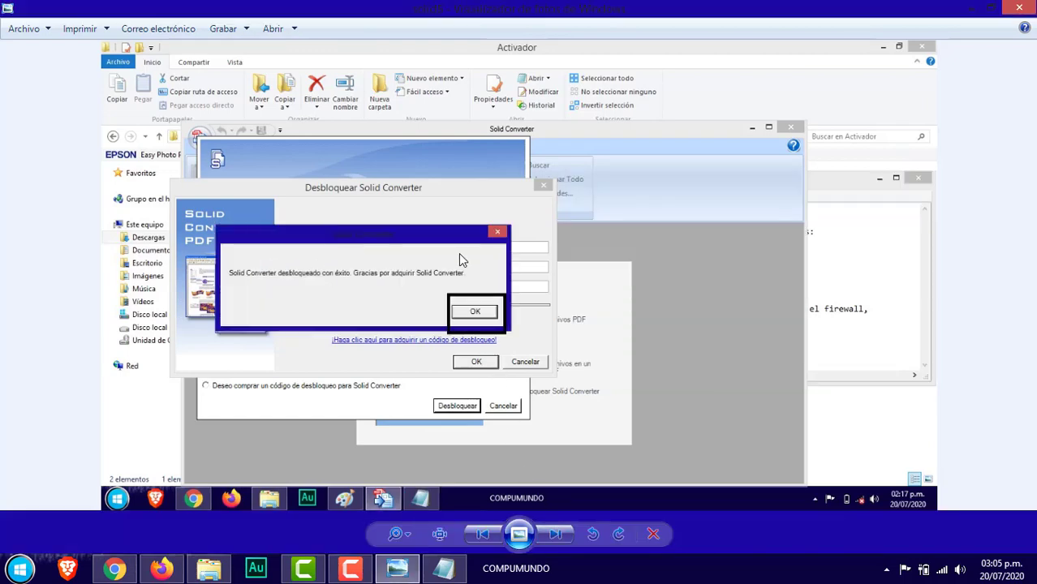
Close the solid pictures and the Instrucciones note, and return to the Descargas folder.
left_click(555, 534)
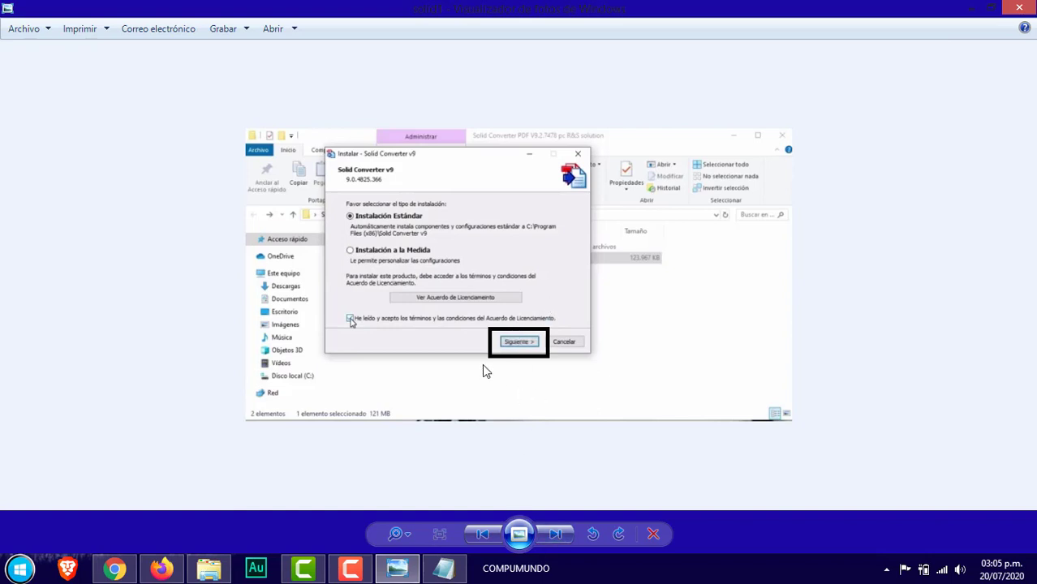
left_click(1019, 8)
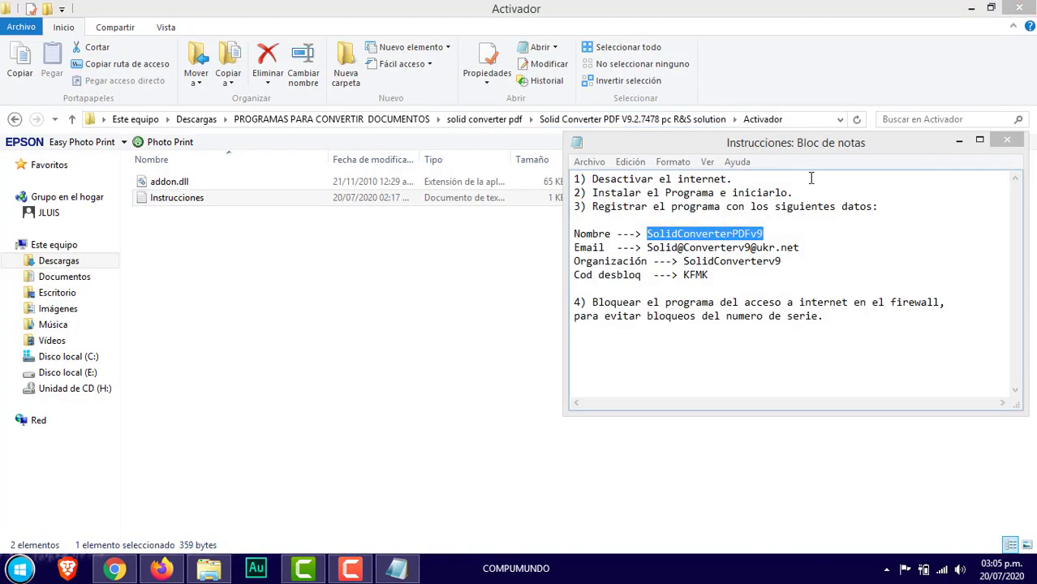
left_click(1011, 140)
left_click(14, 119)
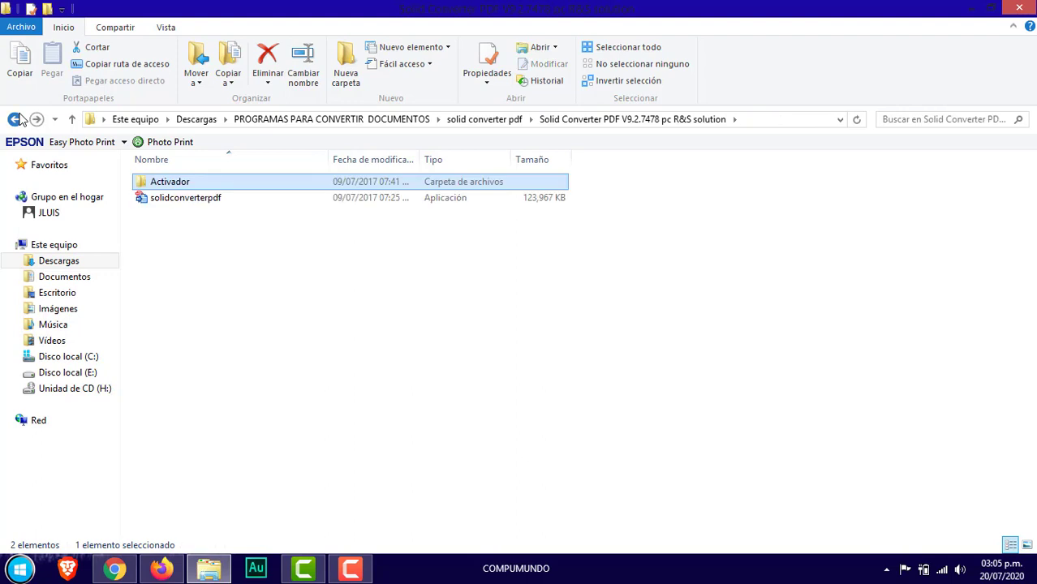
left_click(14, 119)
left_click(11, 119)
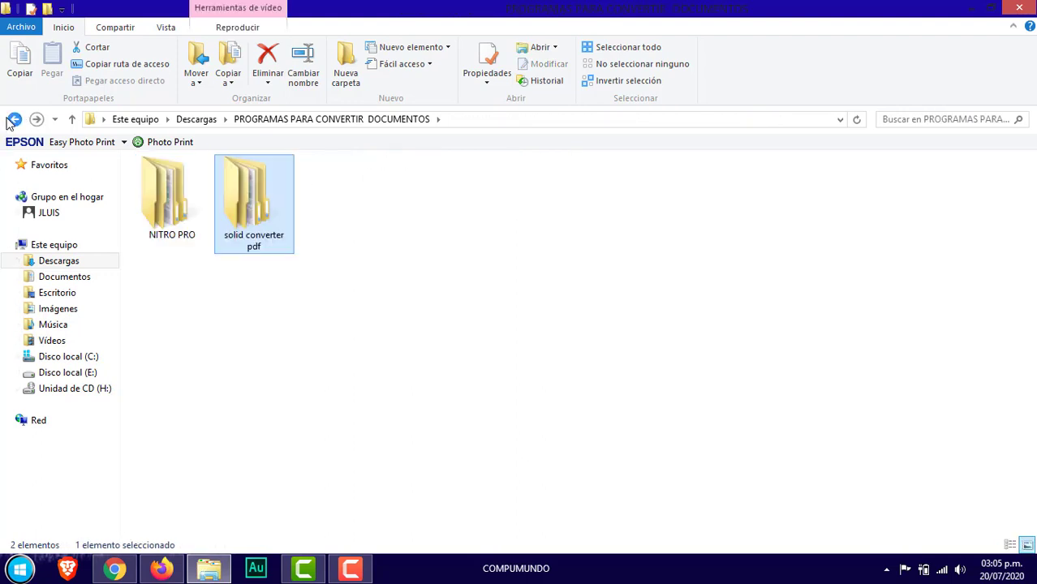
left_click(11, 120)
Delete the items after the tutorial folder in Descargas and close the file window.
left_click_drag(572, 280, 986, 212)
key("Delete")
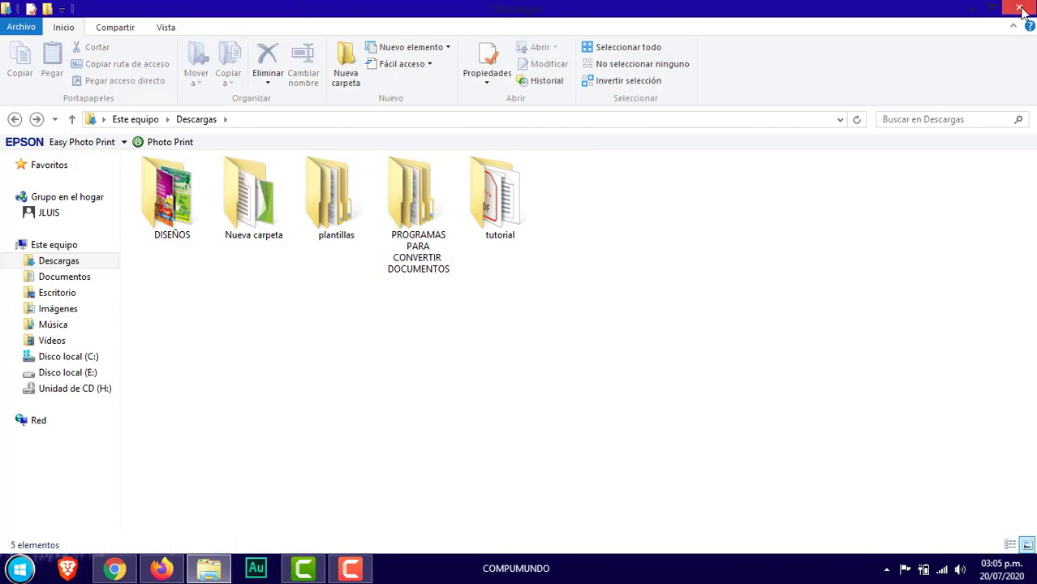
left_click(1020, 8)
Refresh the desktop several times.
right_click(636, 214)
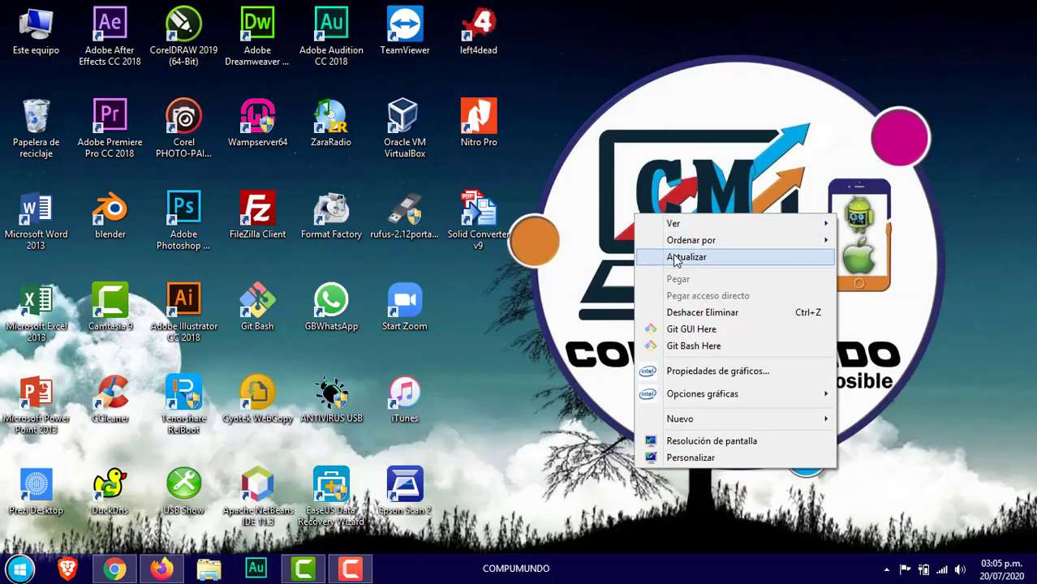
left_click(670, 264)
right_click(675, 167)
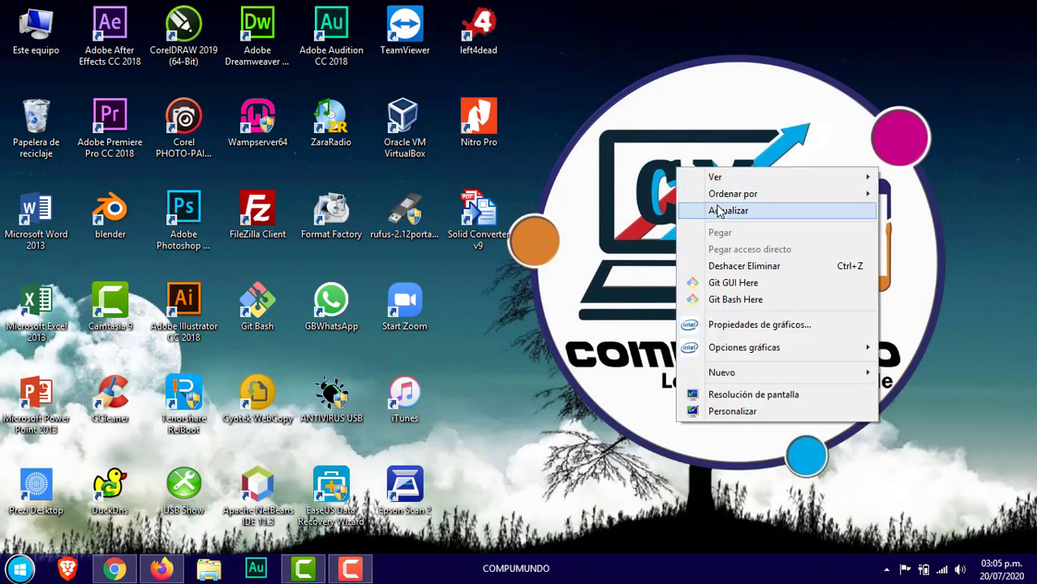
left_click(719, 208)
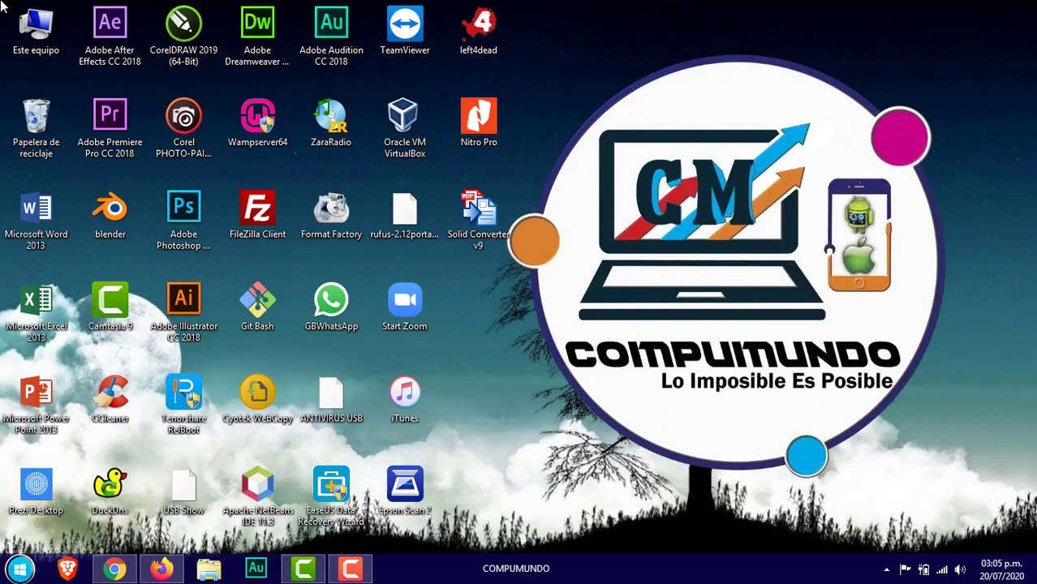
right_click(616, 112)
left_click(580, 144)
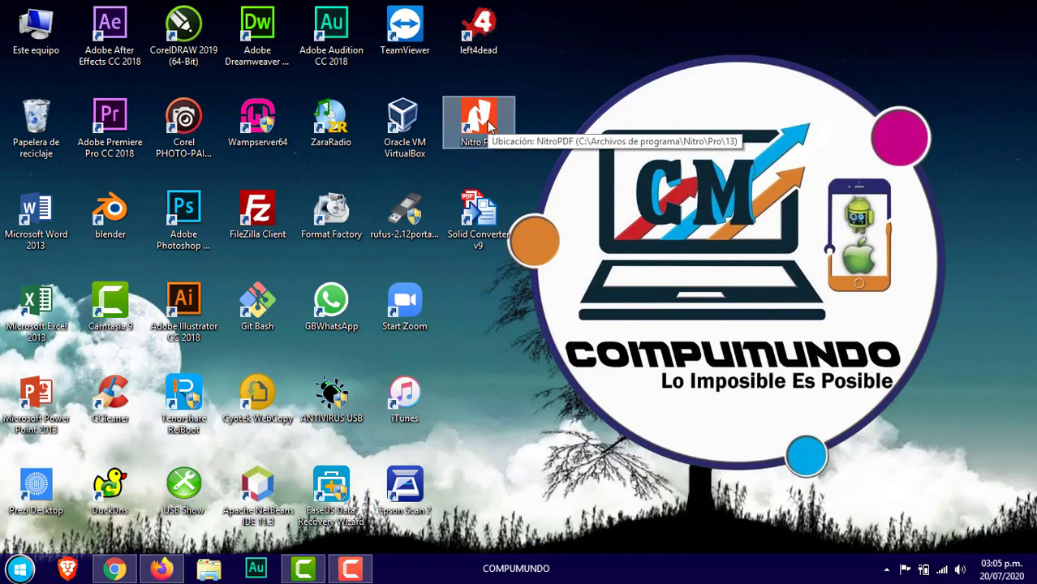
Start Nitro Pro and open the second savings account PDF from the tutorial folder in Descargas.
double_click(489, 123)
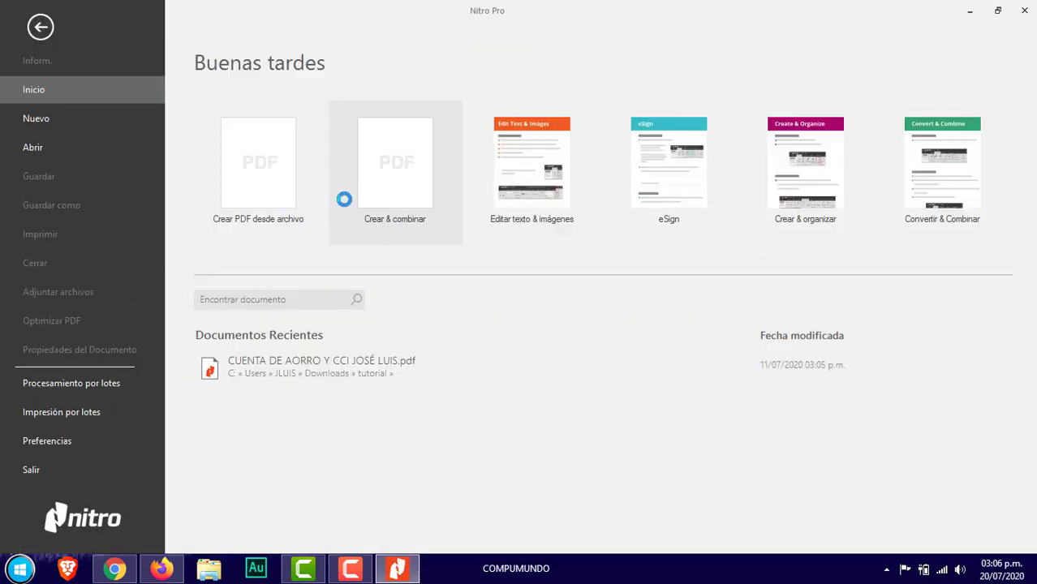
left_click(40, 148)
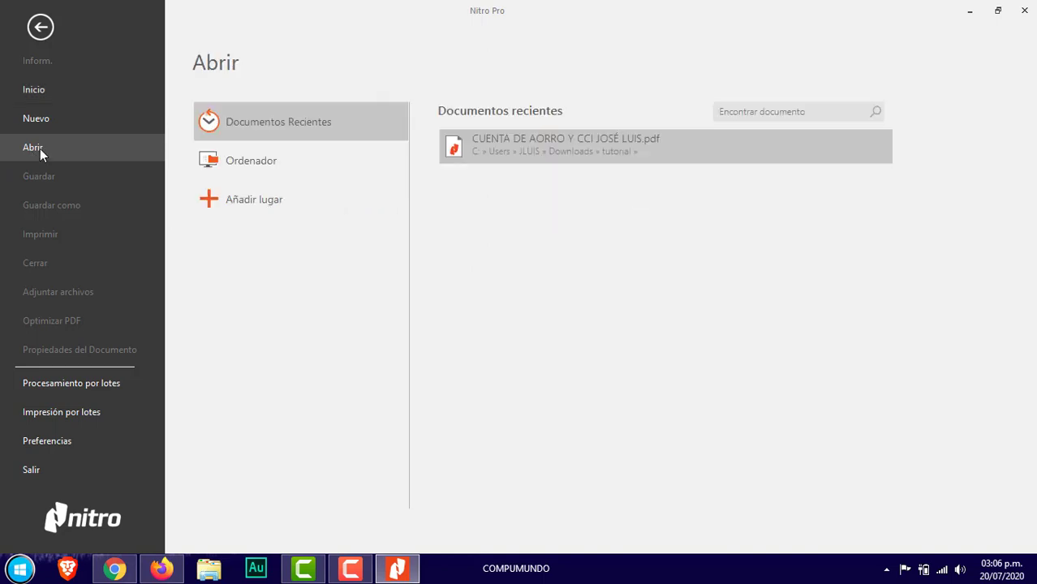
left_click(250, 164)
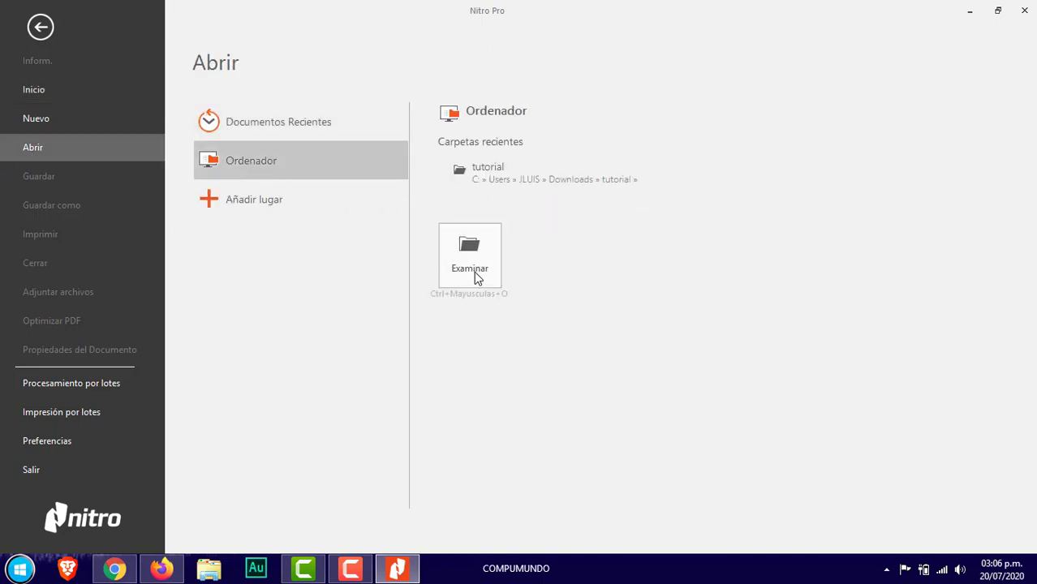
left_click(472, 268)
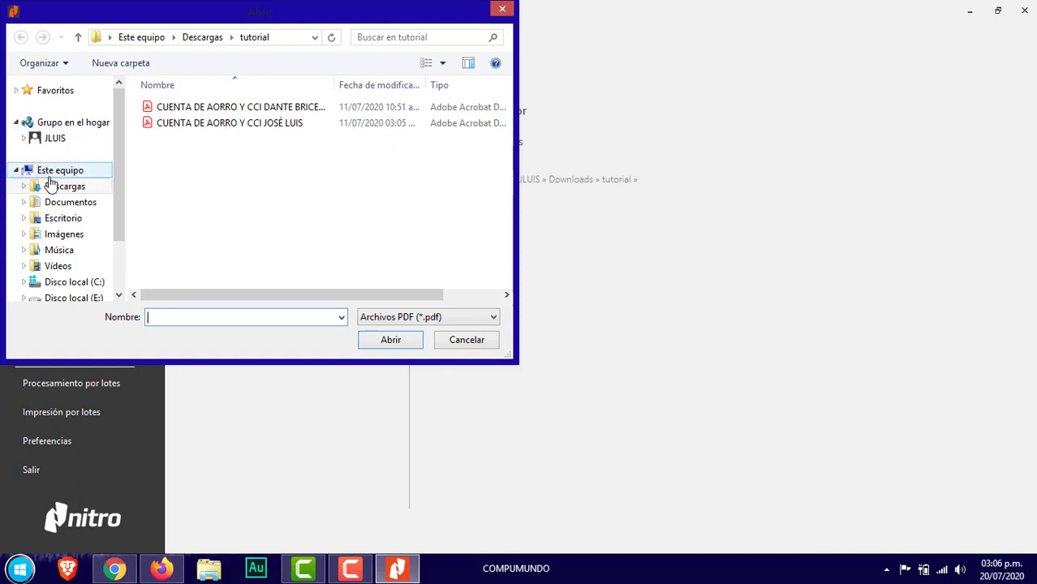
left_click(49, 174)
left_click(50, 187)
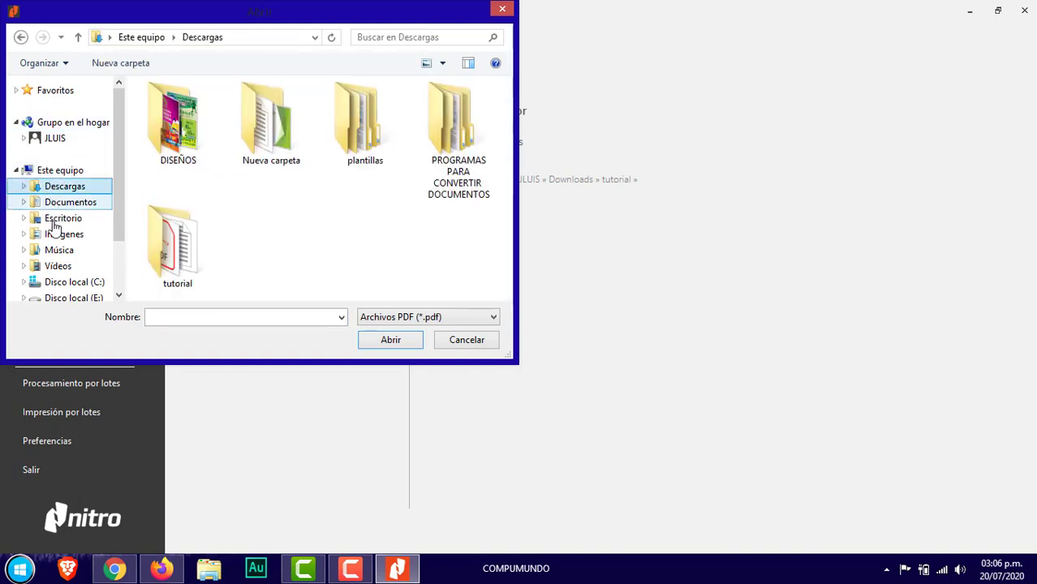
double_click(178, 242)
left_click(229, 126)
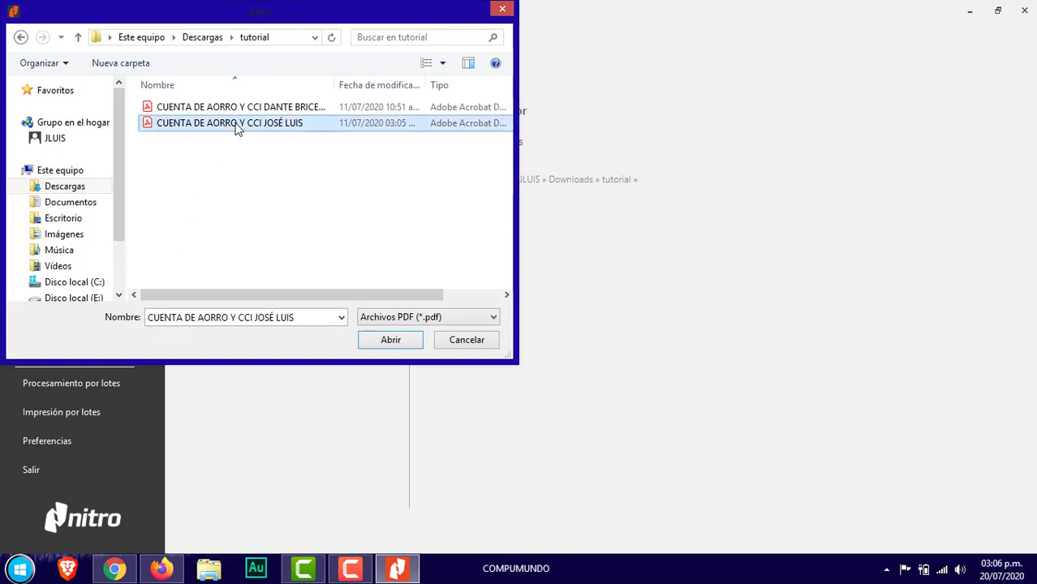
left_click(378, 341)
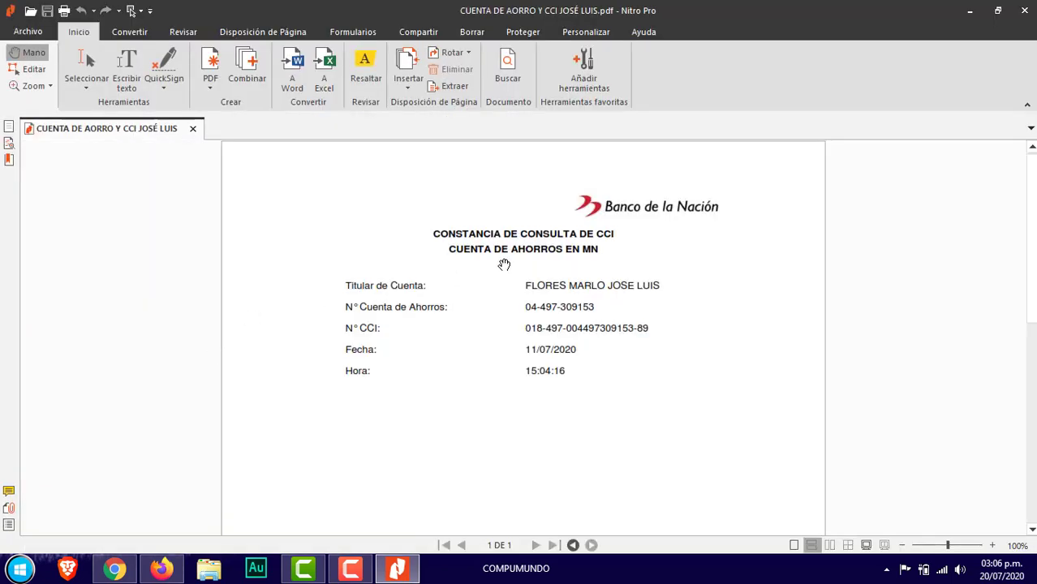
Examine the contents of the bank account certificate page from its heading to the lower part.
scroll(518, 266, "down", 3)
scroll(511, 270, "up", 3)
scroll(511, 272, "up", 1)
scroll(572, 268, "down", 1)
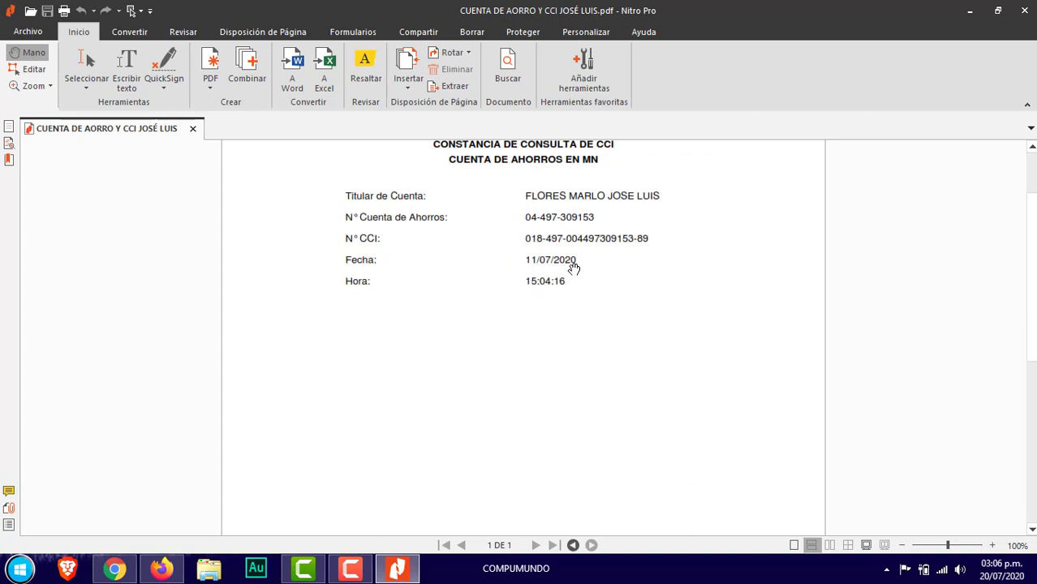
scroll(519, 286, "up", 1)
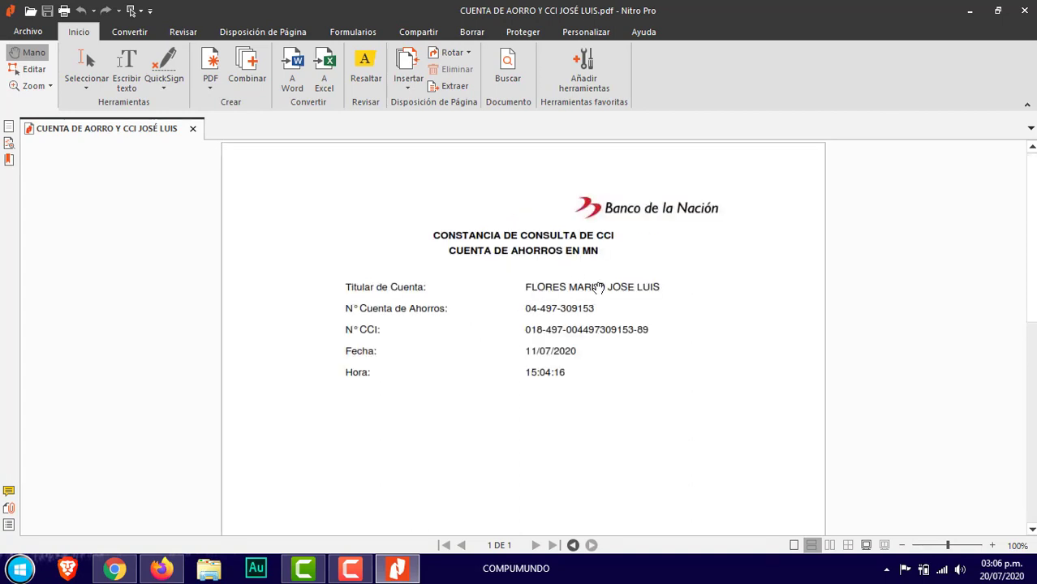
scroll(595, 284, "down", 3)
scroll(568, 274, "up", 3)
scroll(570, 277, "down", 3)
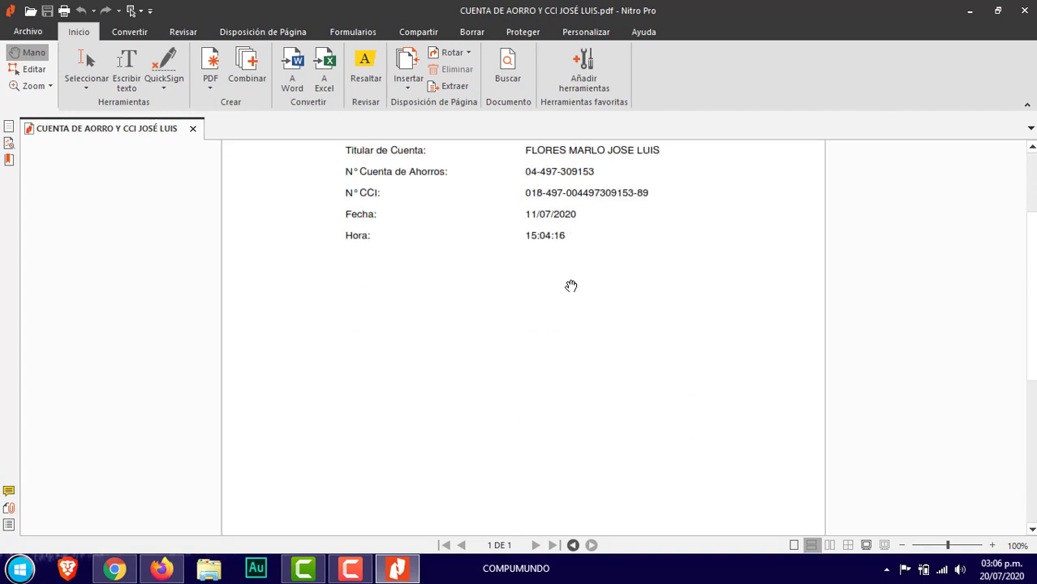
scroll(568, 287, "up", 3)
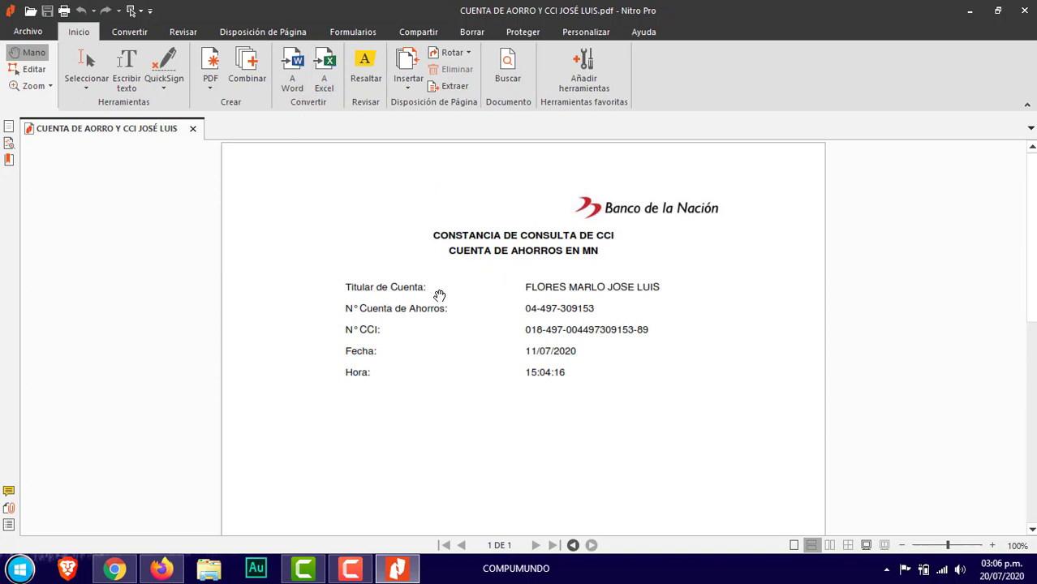
View the PDF-to-Word conversion settings and the options for creating a PDF, without converting anything.
left_click(295, 83)
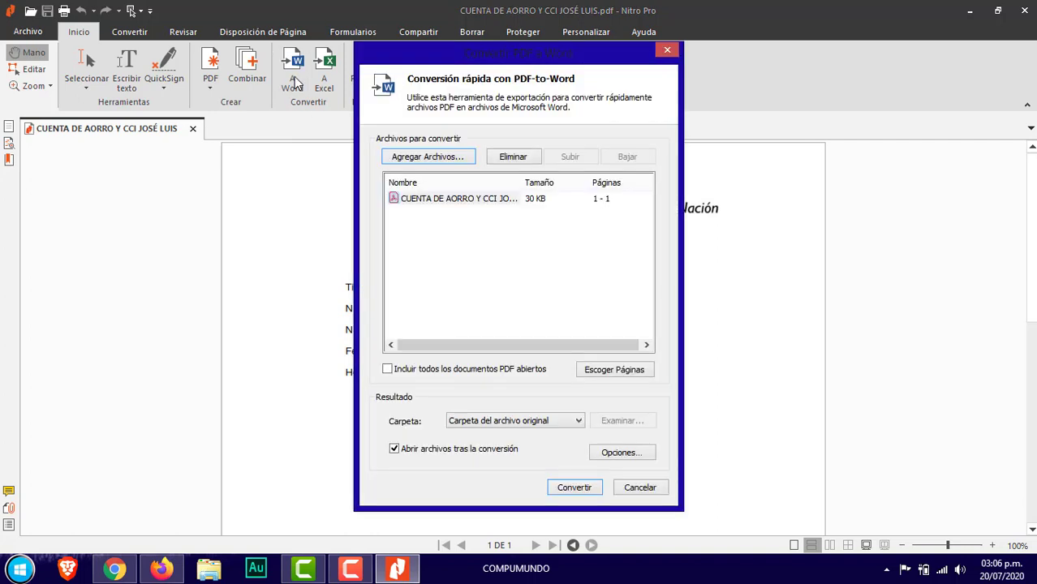
left_click(668, 51)
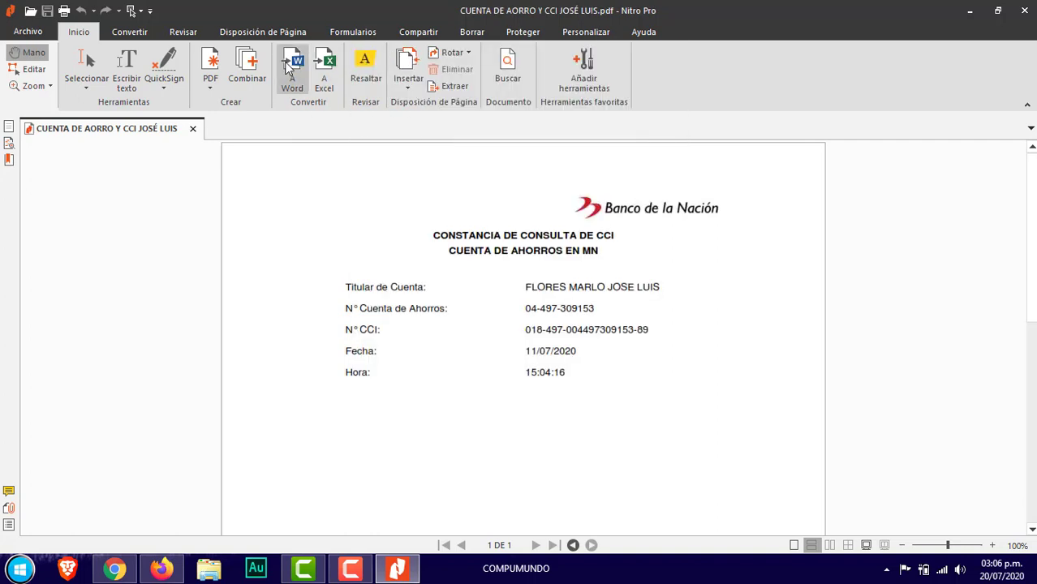
left_click(294, 81)
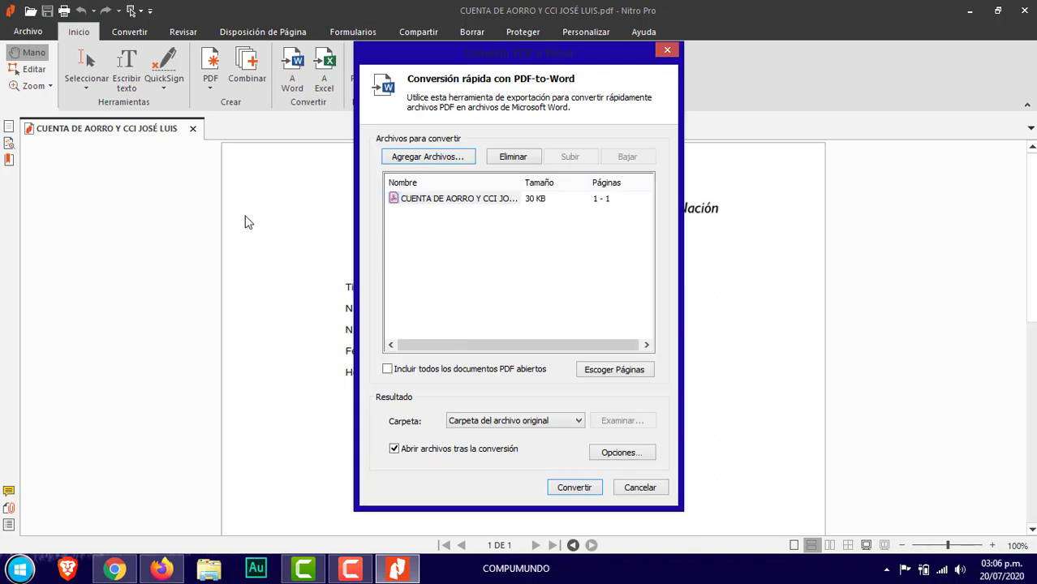
left_click(667, 52)
left_click(210, 71)
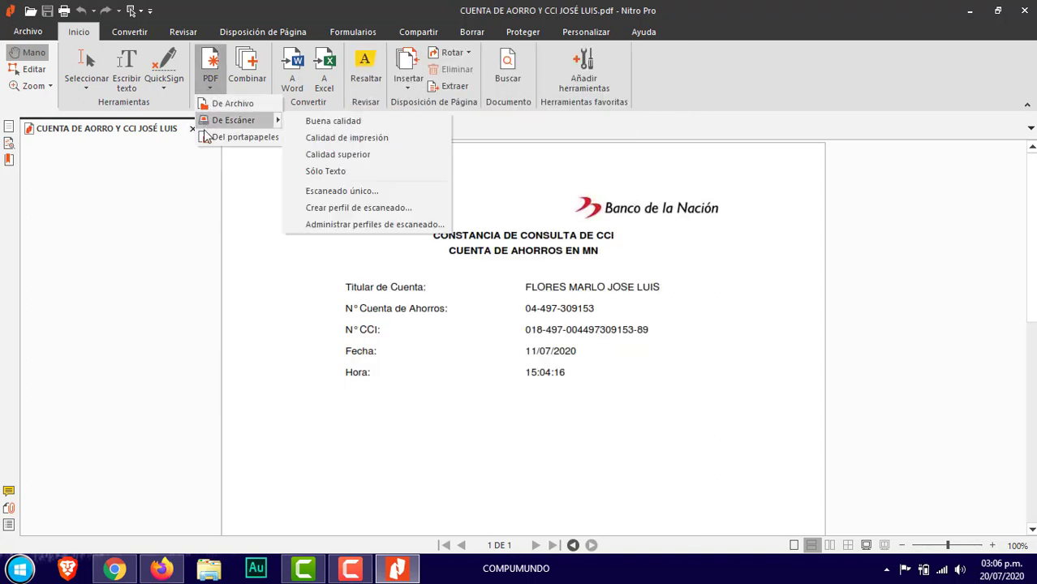
left_click(319, 229)
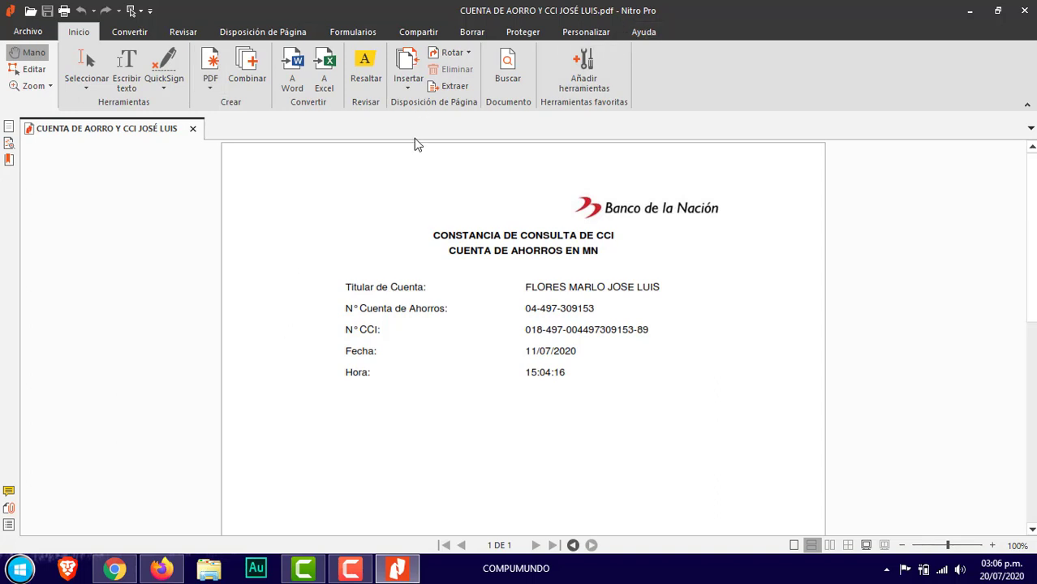
Open the PDF-to-Word conversion for the account PDF and check where more files can be added, without adding any.
left_click(143, 35)
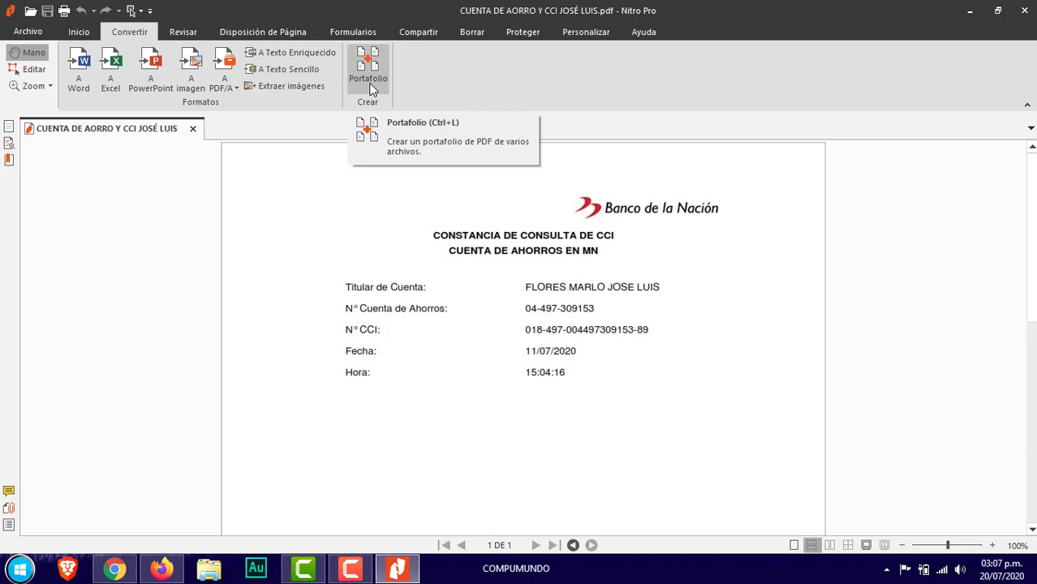
left_click(76, 64)
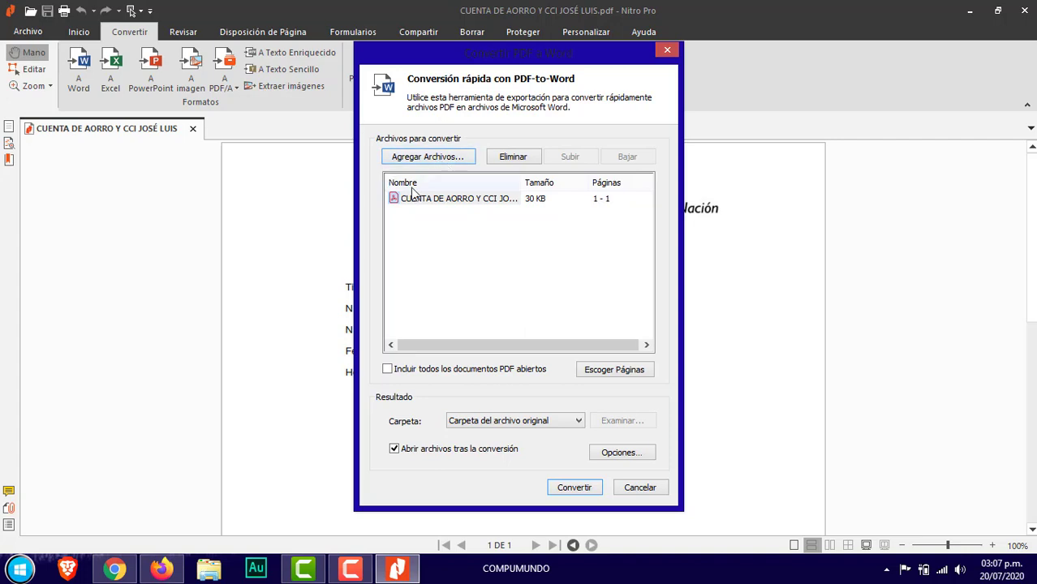
left_click(438, 156)
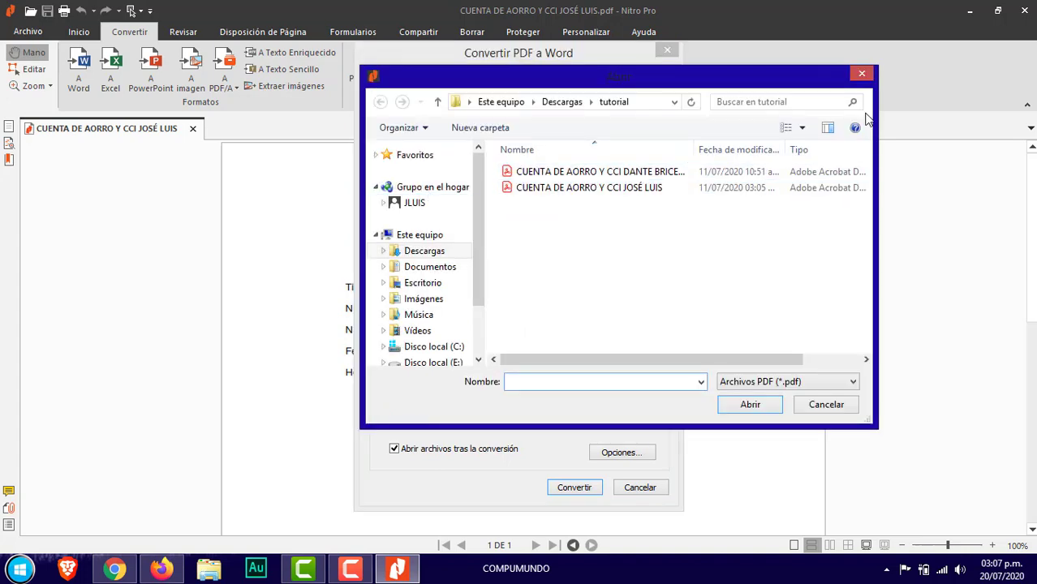
left_click(862, 76)
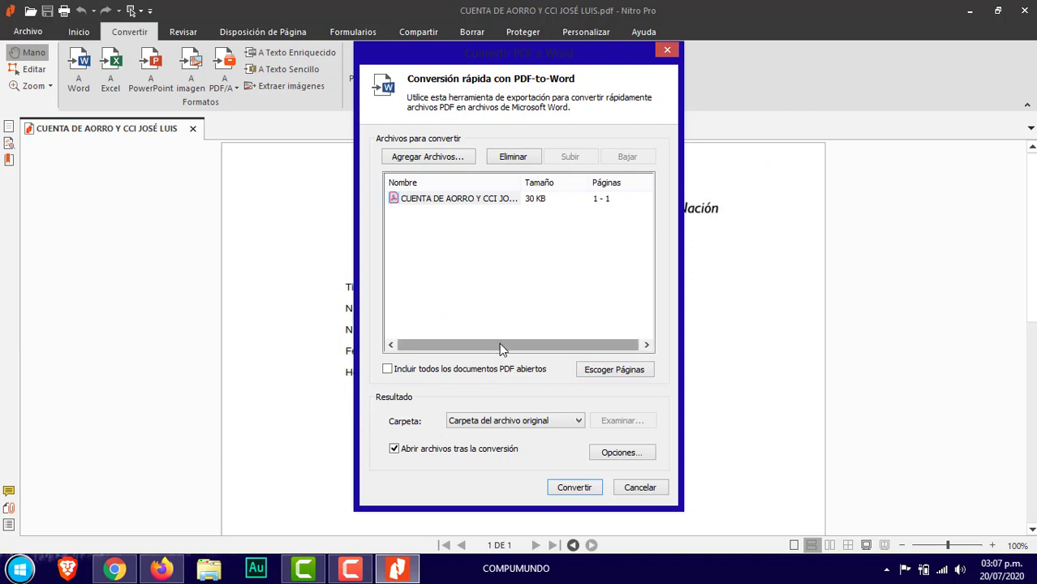
Try limiting the Word conversion to pages 2,6,8, and cancel the page selection.
left_click(616, 374)
left_click(423, 153)
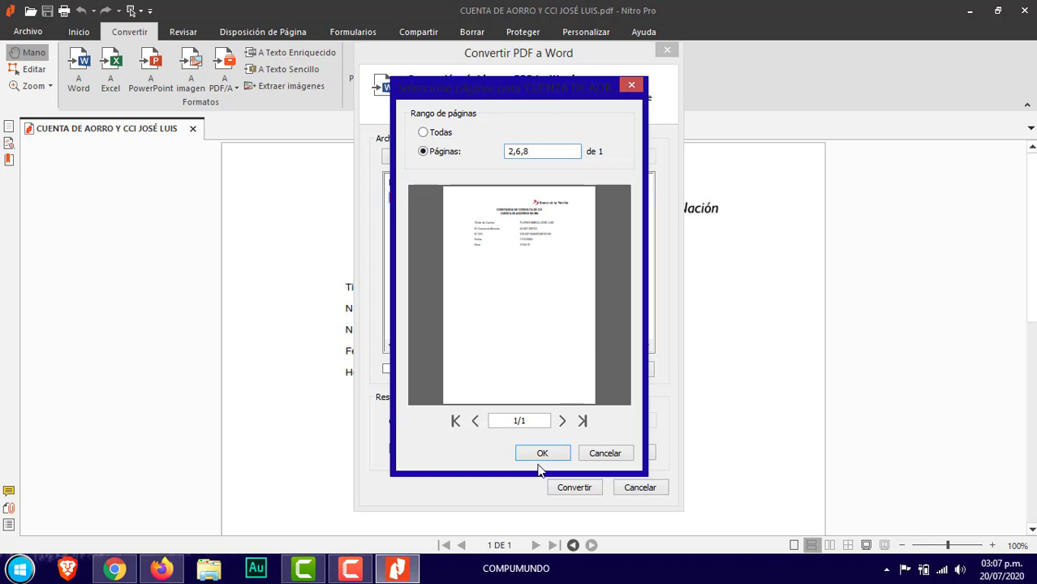
left_click(631, 84)
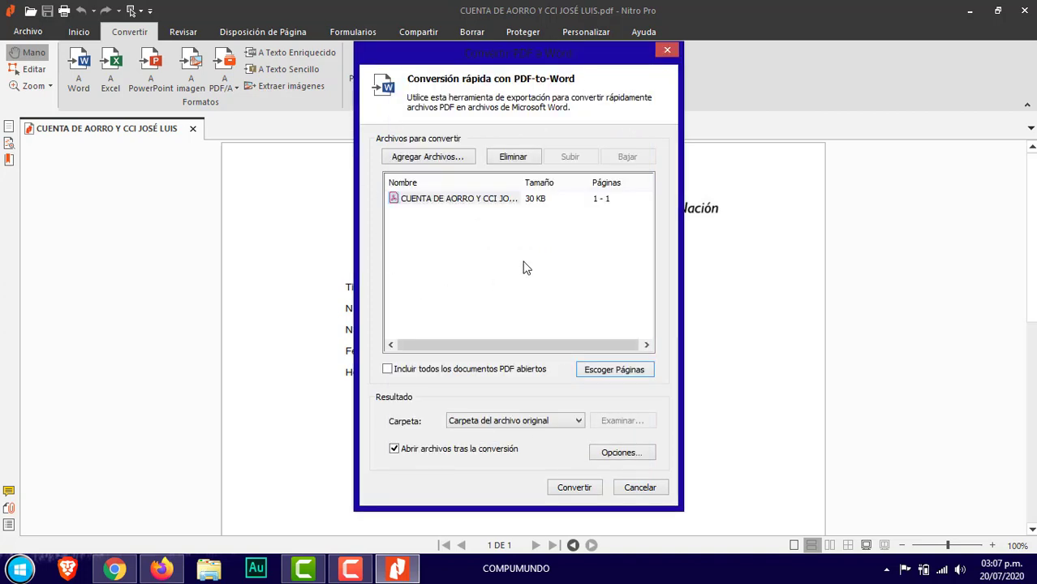
Set the Word conversion's output folder option to Carpeta específica.
left_click(520, 422)
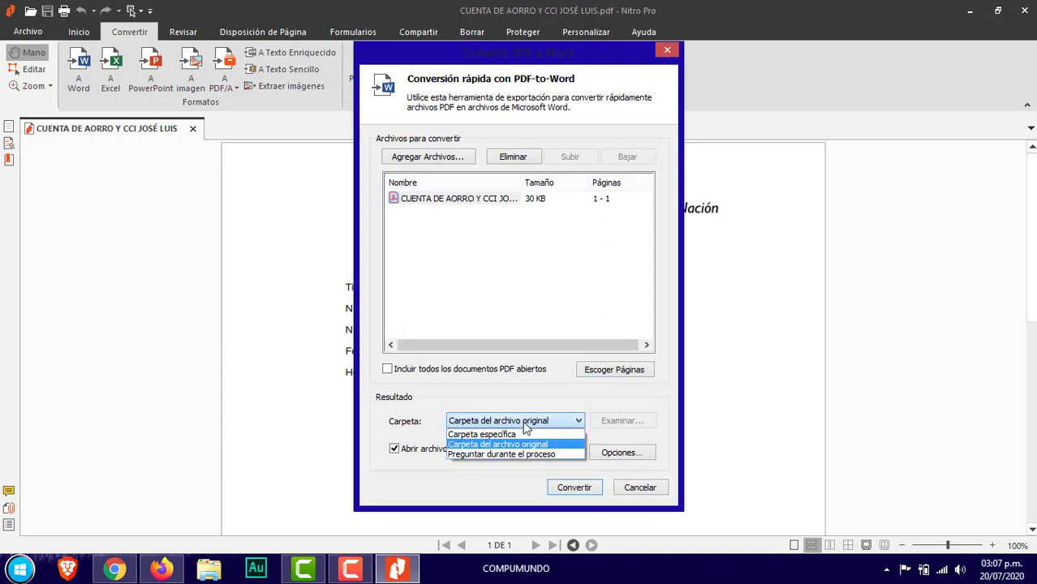
left_click(524, 422)
left_click(524, 423)
left_click(524, 423)
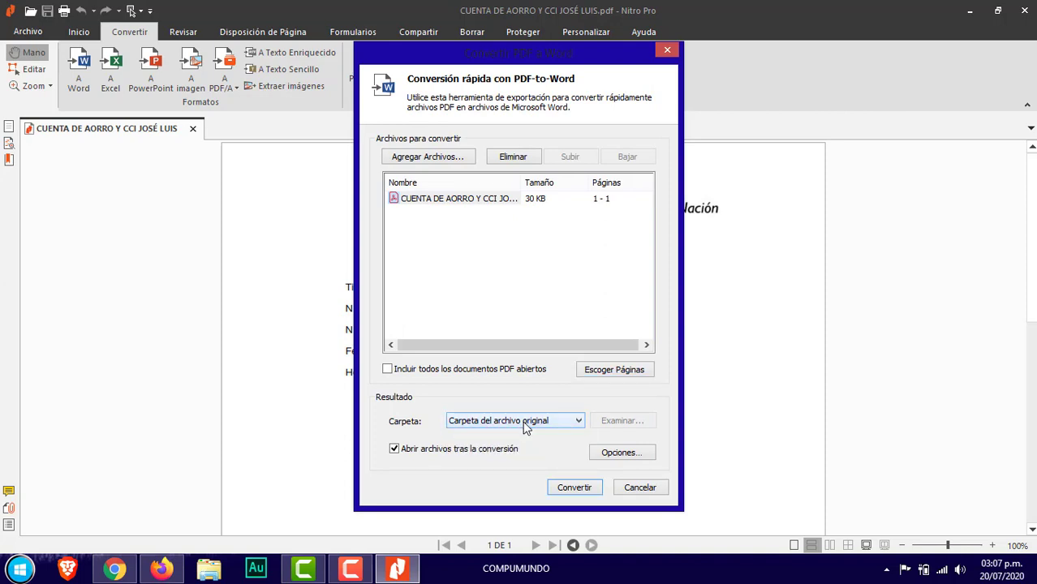
left_click(524, 423)
left_click(493, 435)
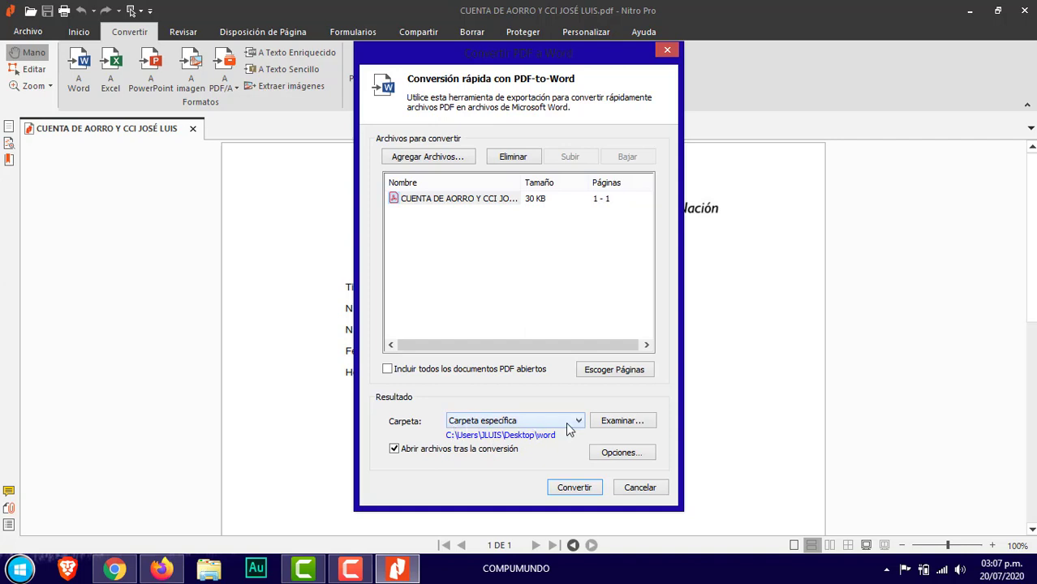
Create a folder named word on the desktop as the output location and convert the account PDF to Word.
left_click(623, 422)
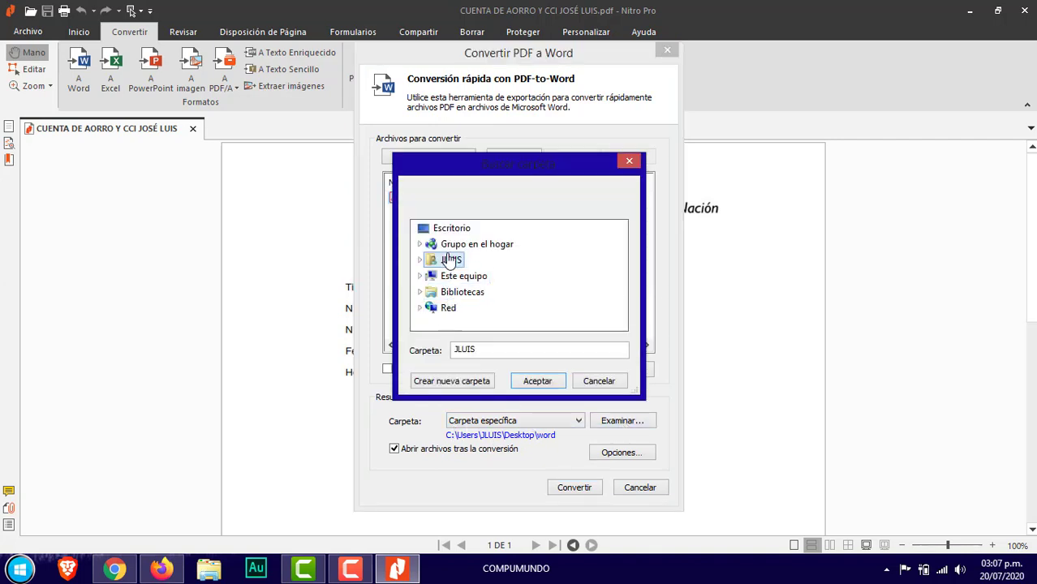
left_click(419, 292)
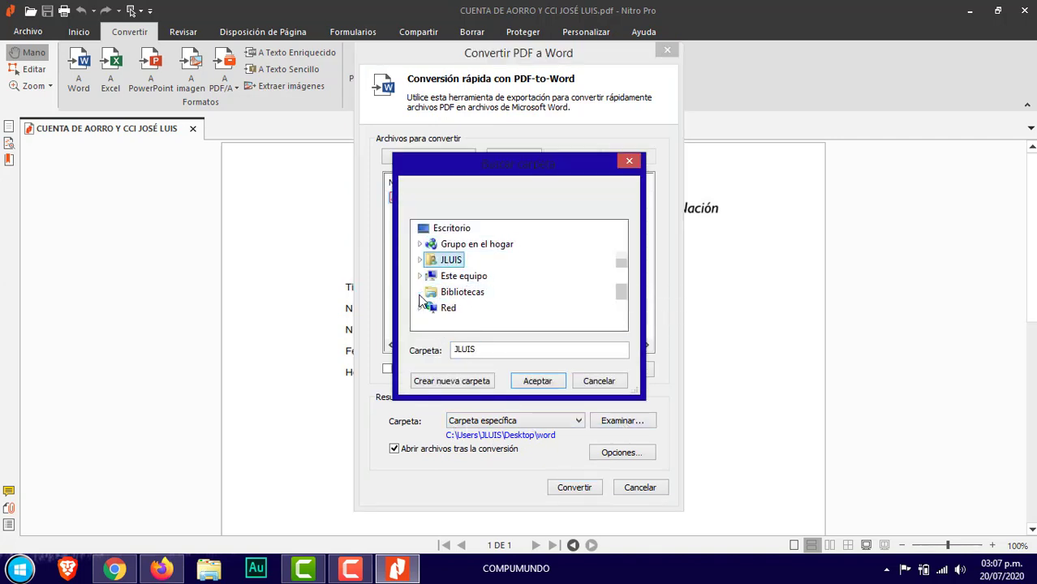
left_click(420, 244)
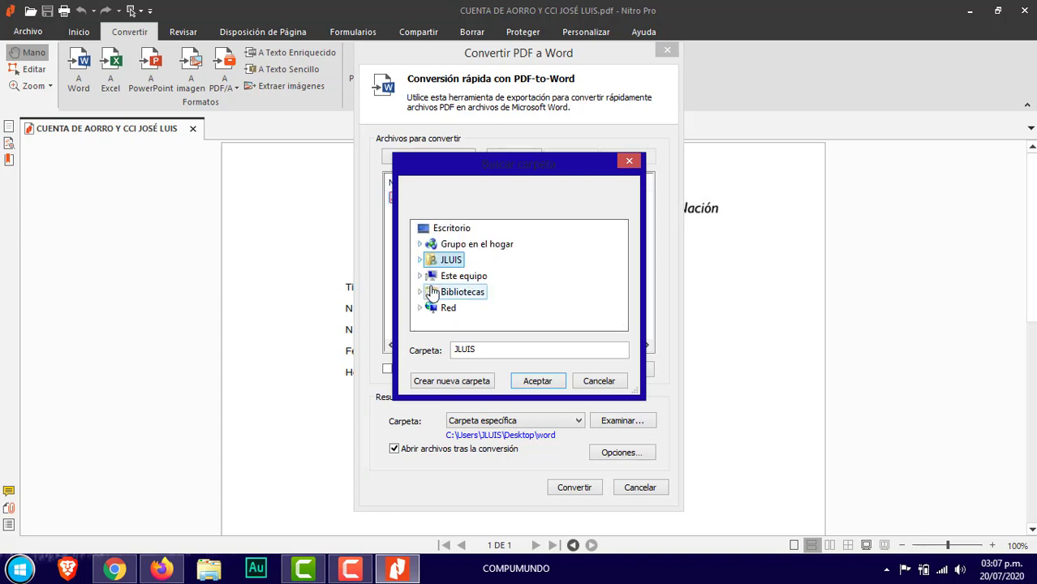
left_click(448, 228)
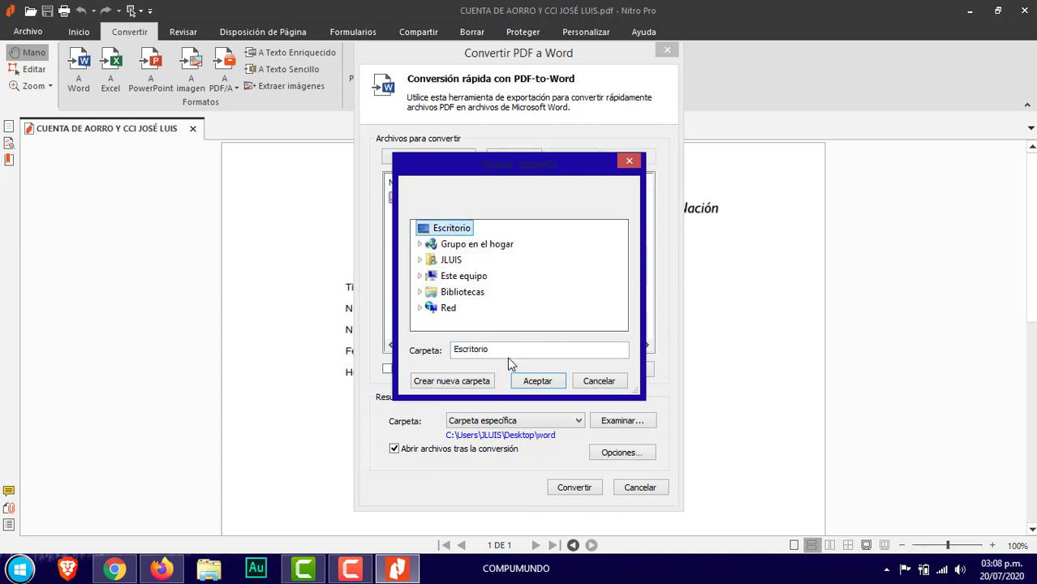
left_click(446, 381)
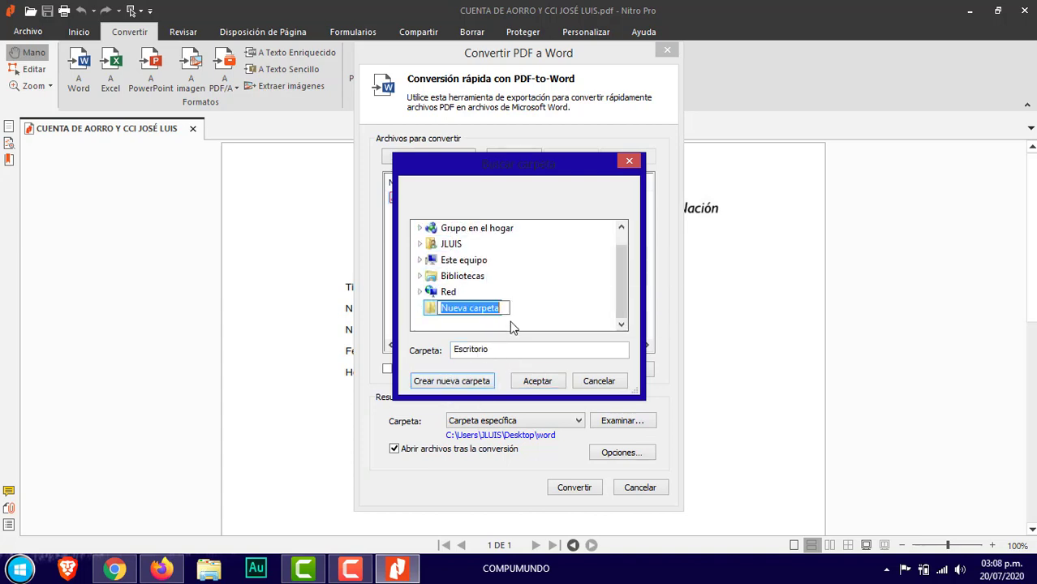
type("word")
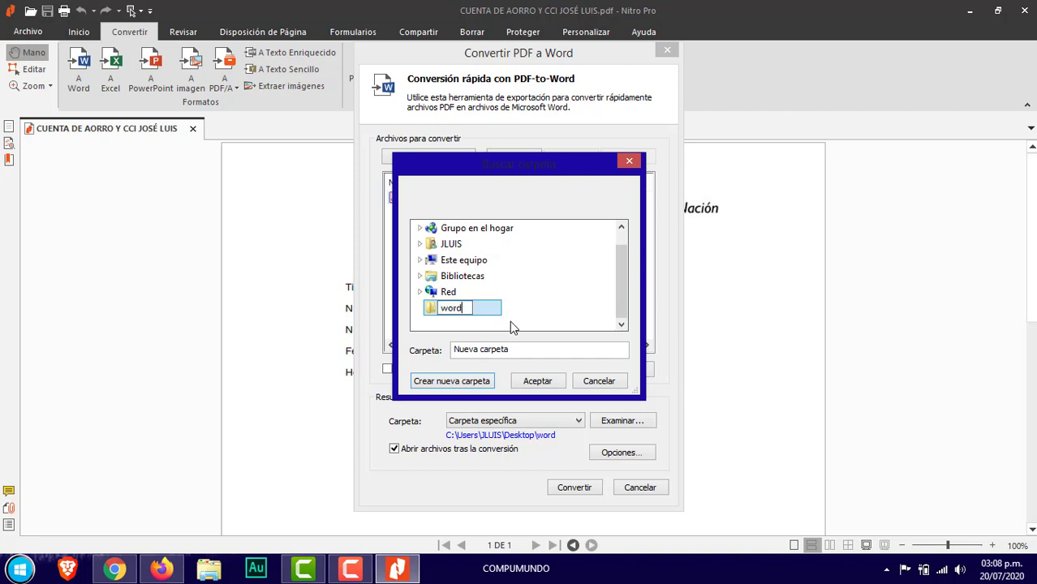
left_click(537, 382)
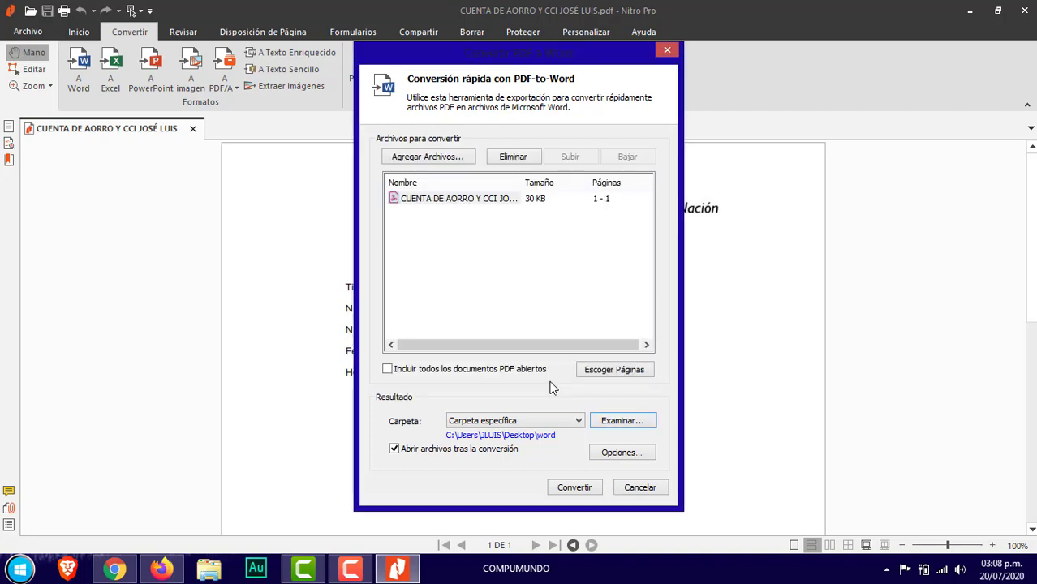
left_click(589, 490)
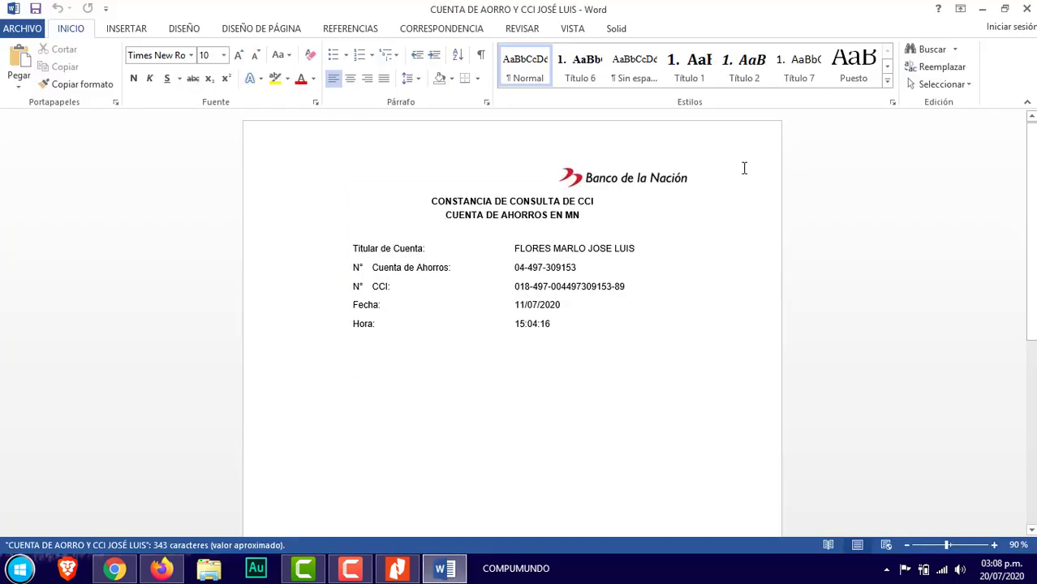
Try deleting the account details below the heading in the converted Word document, and undo the deletion.
left_click_drag(509, 276, 352, 244)
left_click(602, 288)
key("BackSpace")
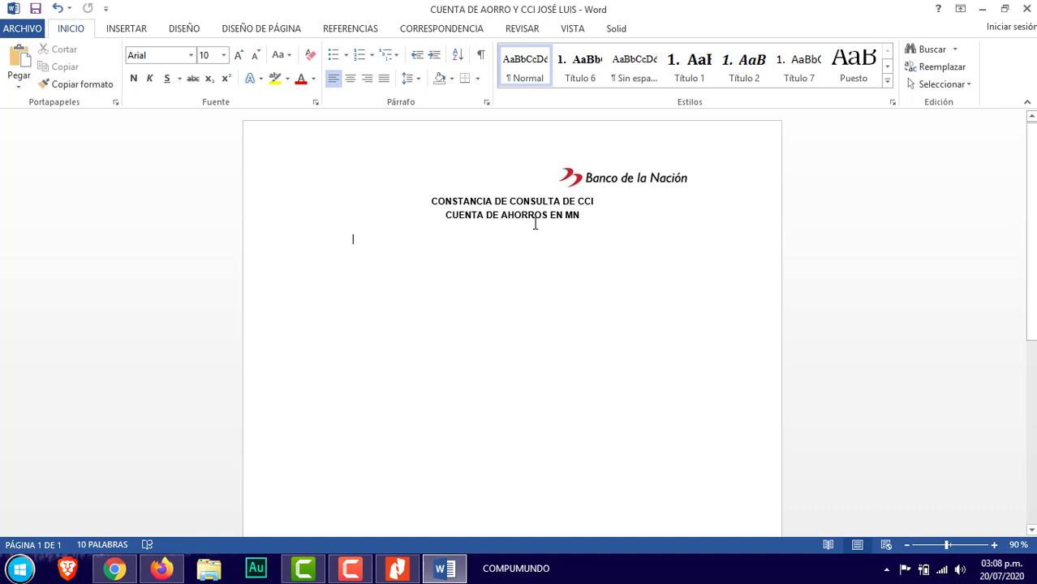
key("ctrl+z")
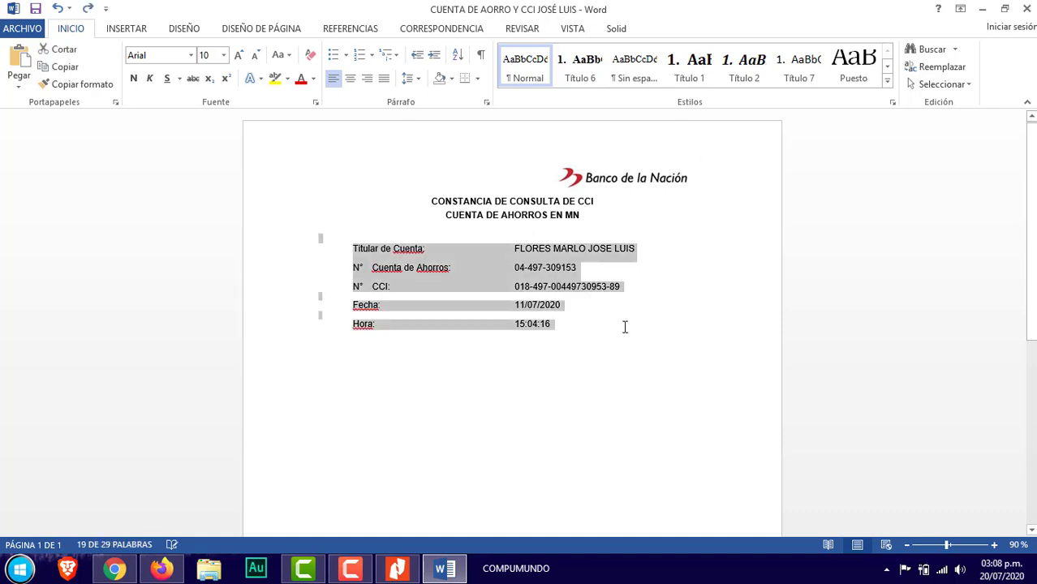
key("ctrl+z")
left_click(625, 327)
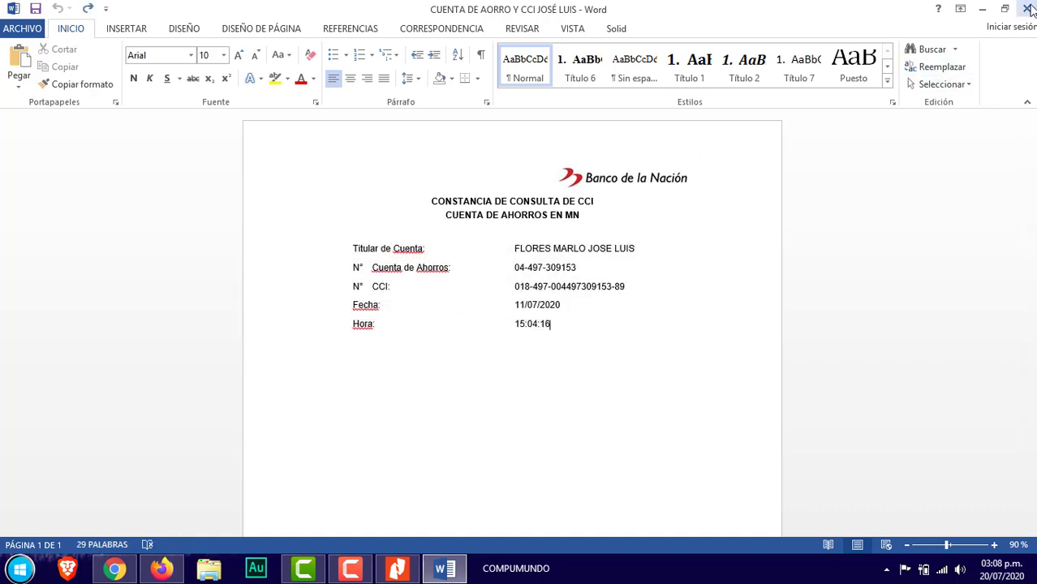
Close the converted Word document, and switch back to Nitro Pro to close it.
key("ctrl+w")
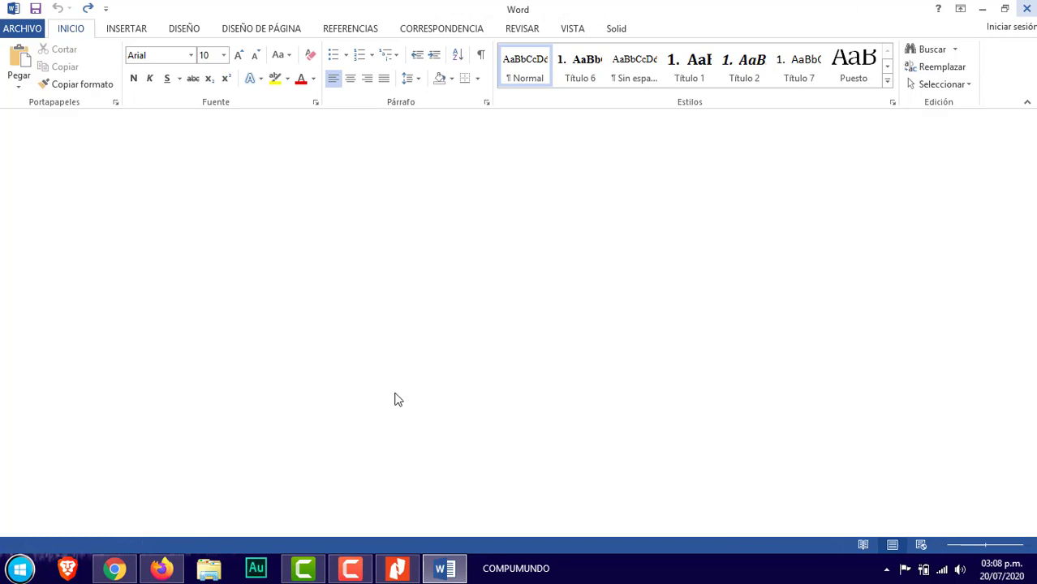
left_click(397, 568)
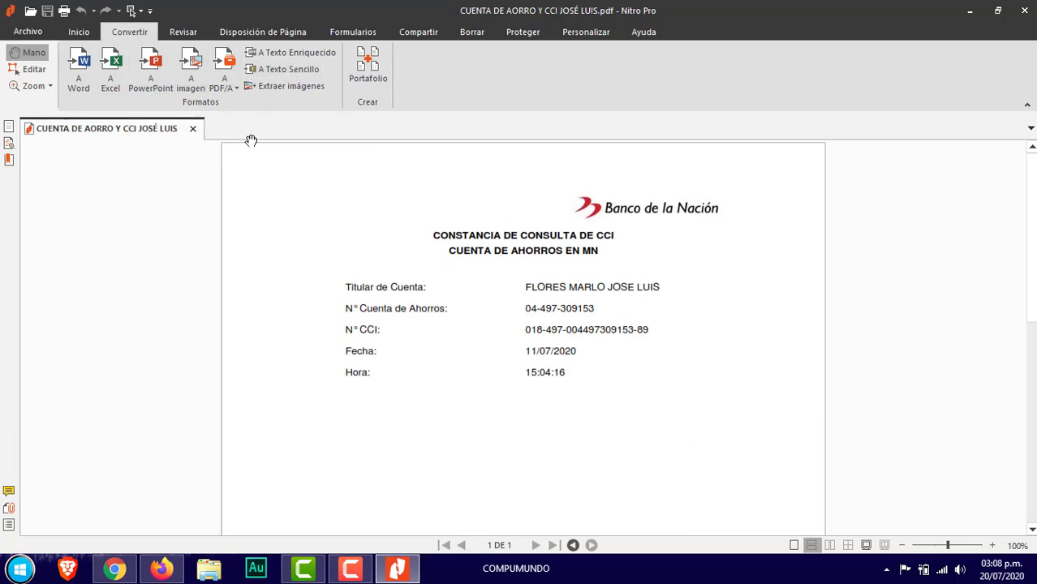
left_click(1023, 13)
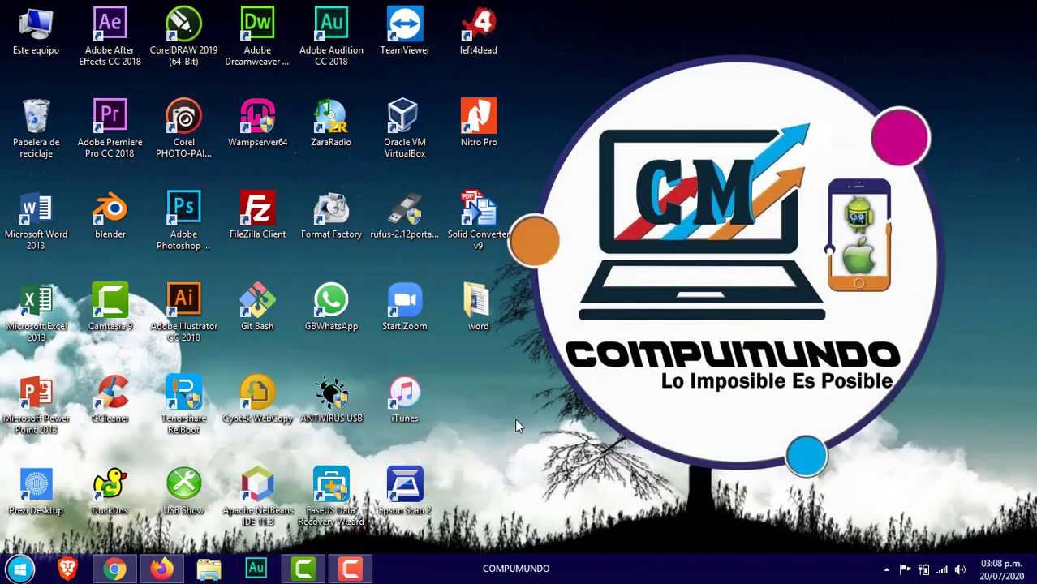
Remove the word folder from the desktop and start Solid Converter v9.
right_click(639, 203)
left_click(669, 247)
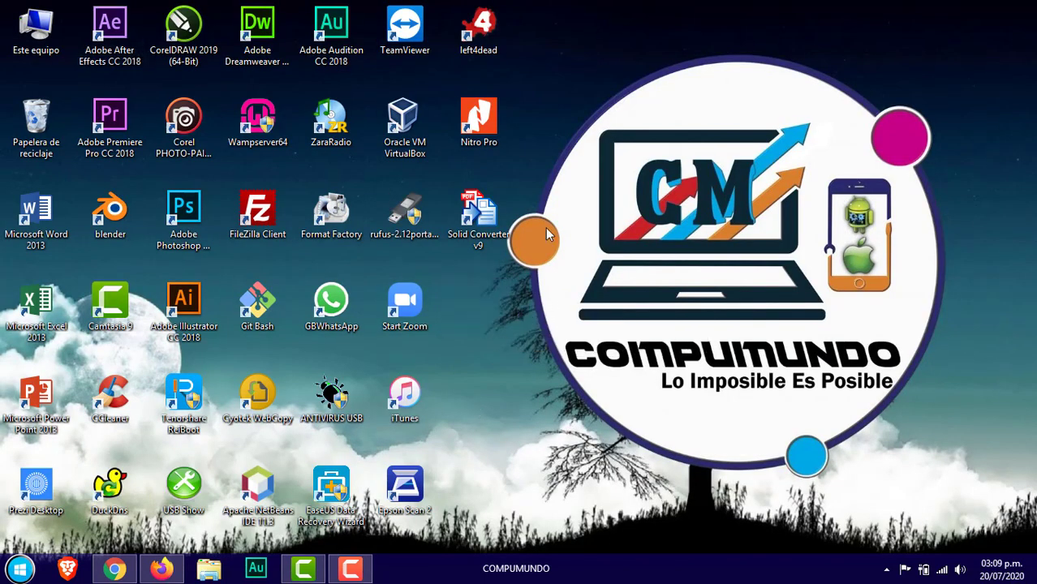
right_click(574, 105)
left_click(610, 154)
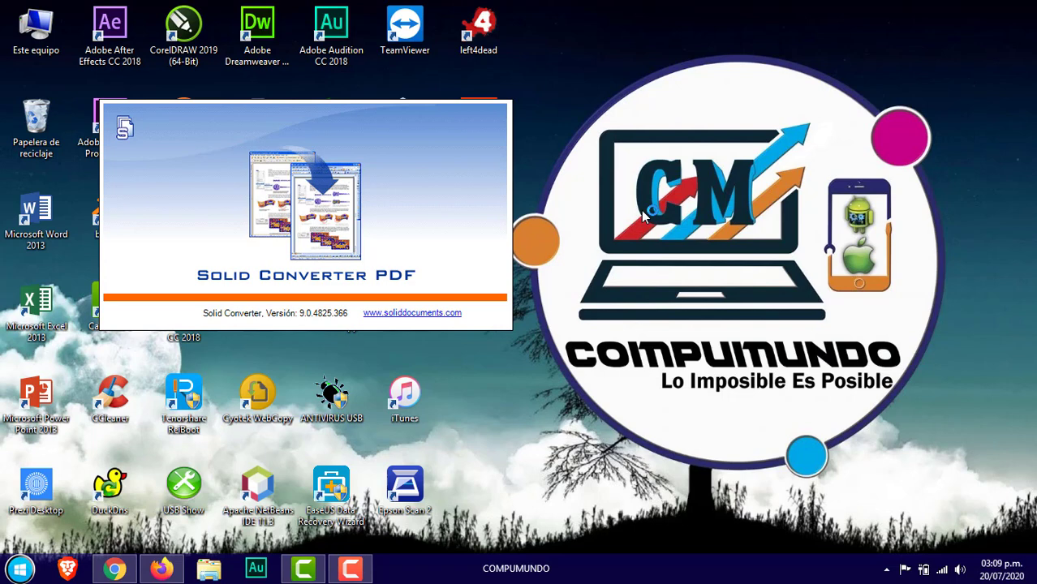
right_click(643, 216)
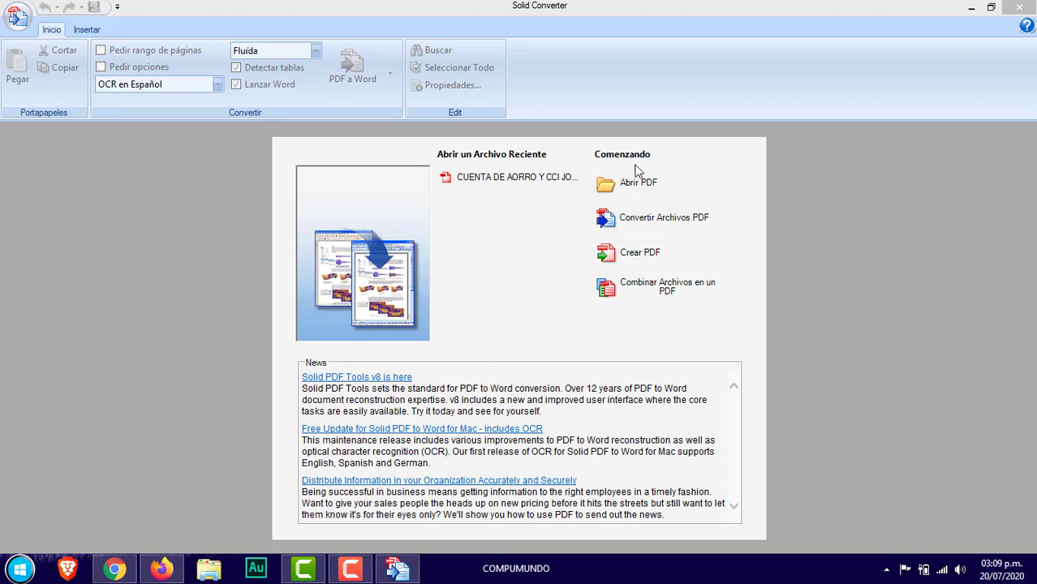
Open the second account PDF in the tutorial folder inside Descargas.
left_click(632, 196)
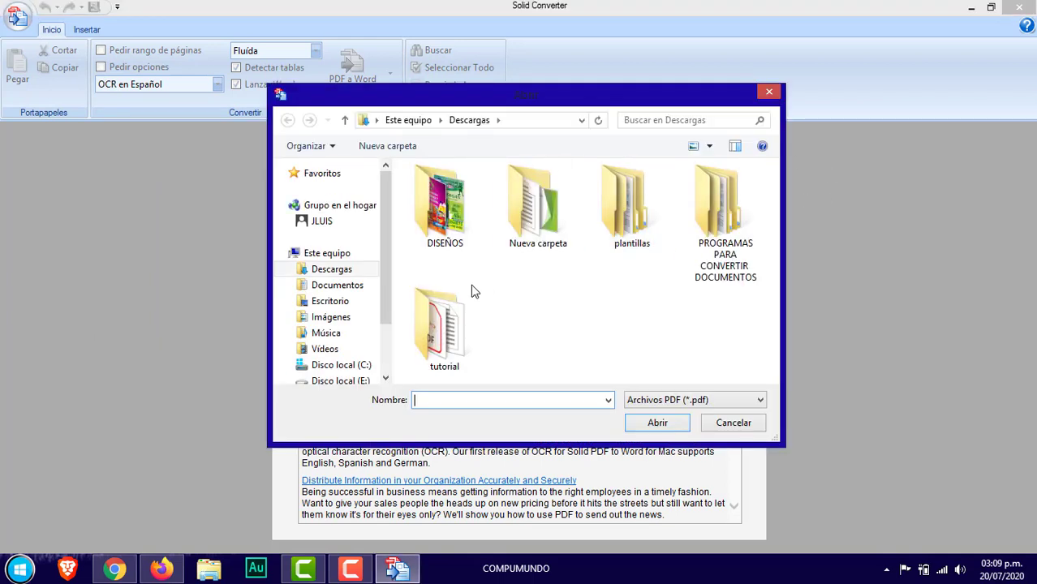
double_click(447, 339)
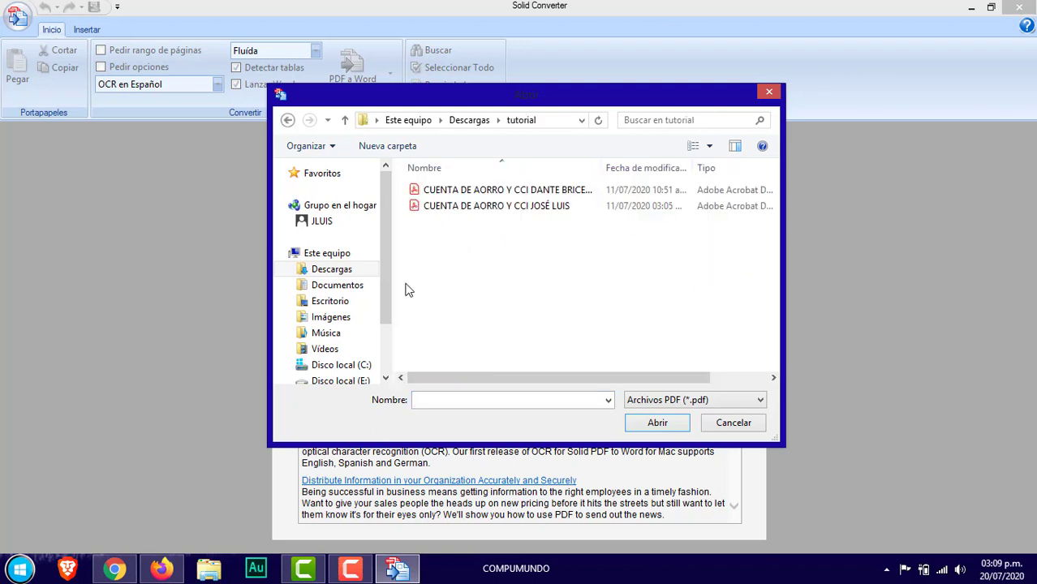
left_click(288, 122)
double_click(529, 211)
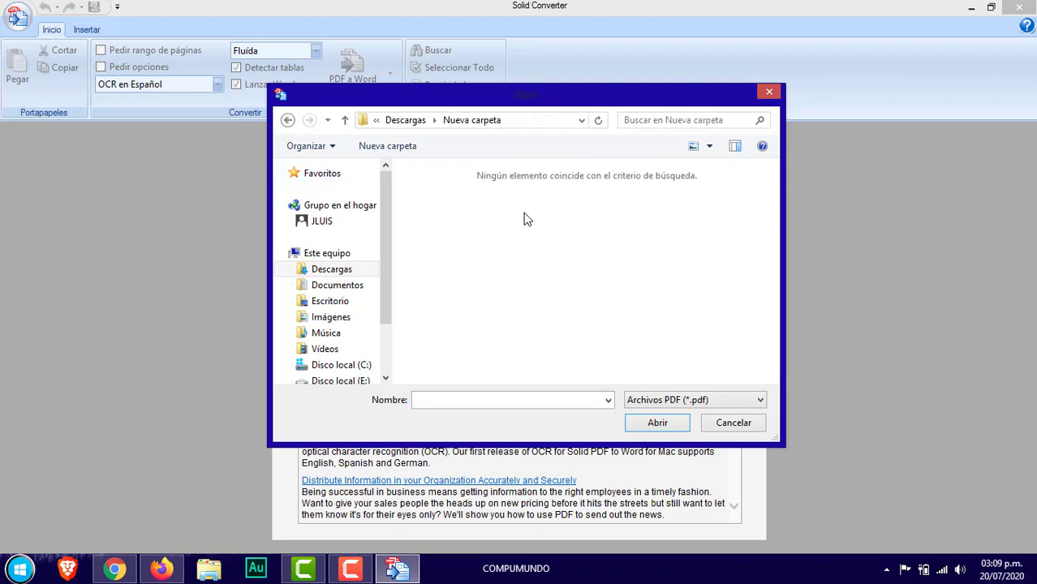
left_click(287, 121)
double_click(435, 328)
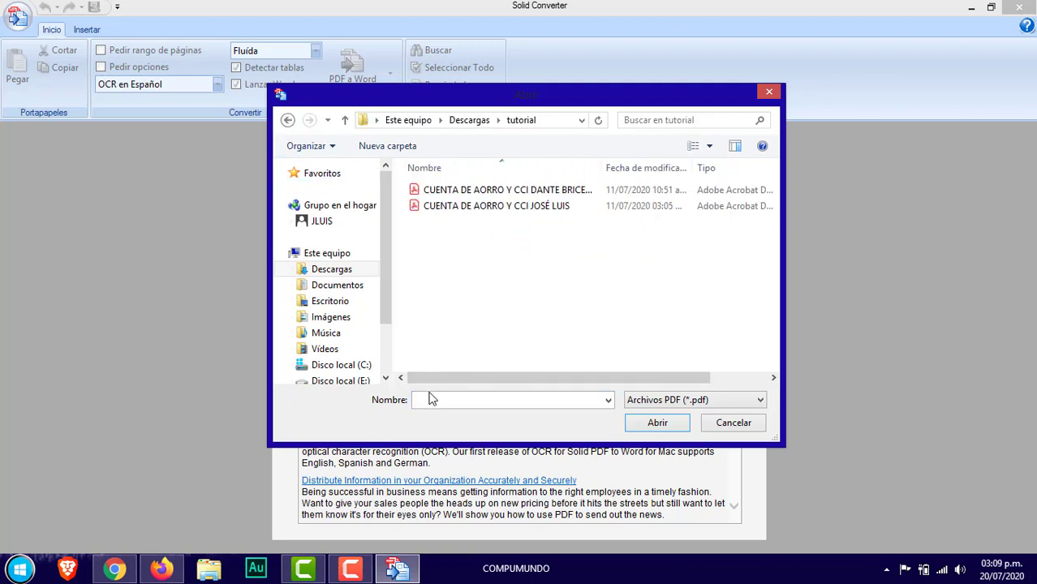
left_click(464, 207)
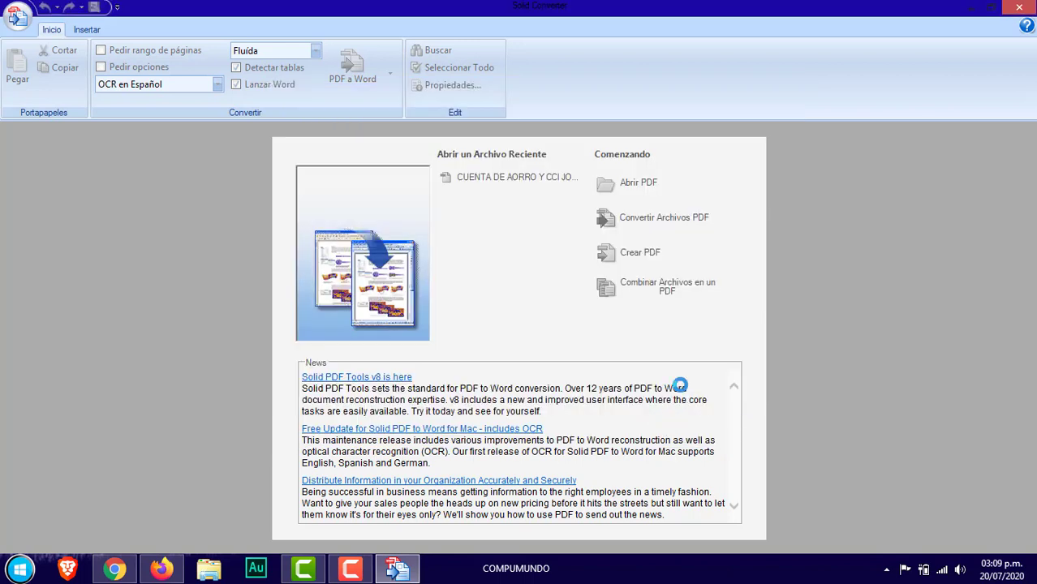
left_click(657, 422)
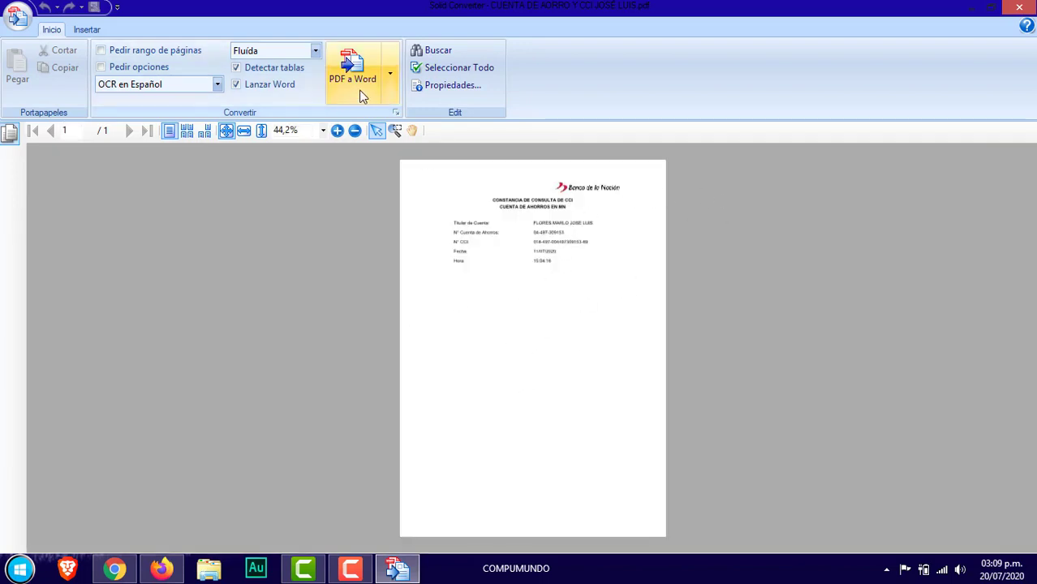
Convert the open PDF to a Word document (.docx), saving it in the Descargas folder.
left_click(390, 74)
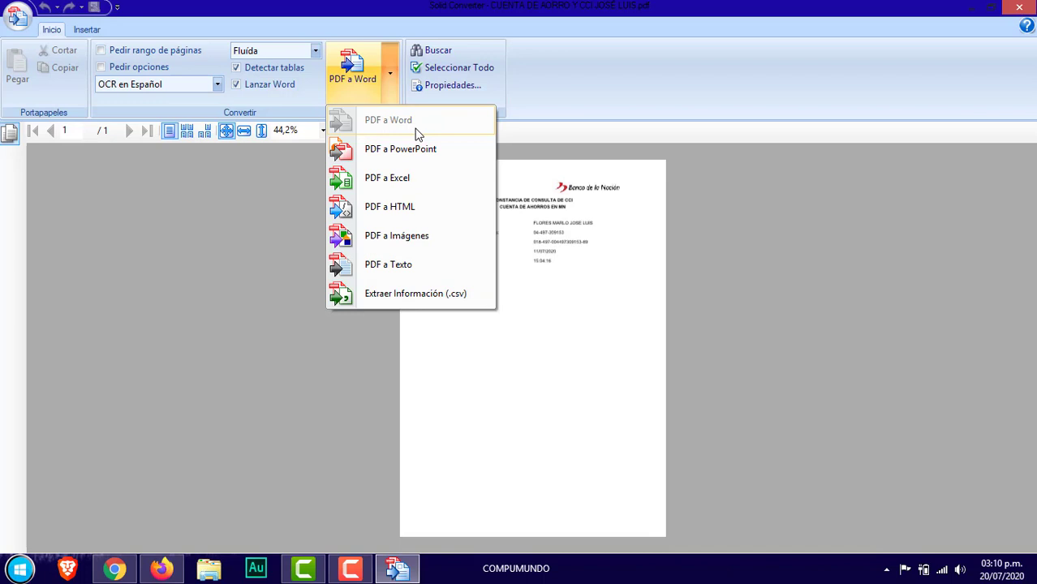
left_click(342, 83)
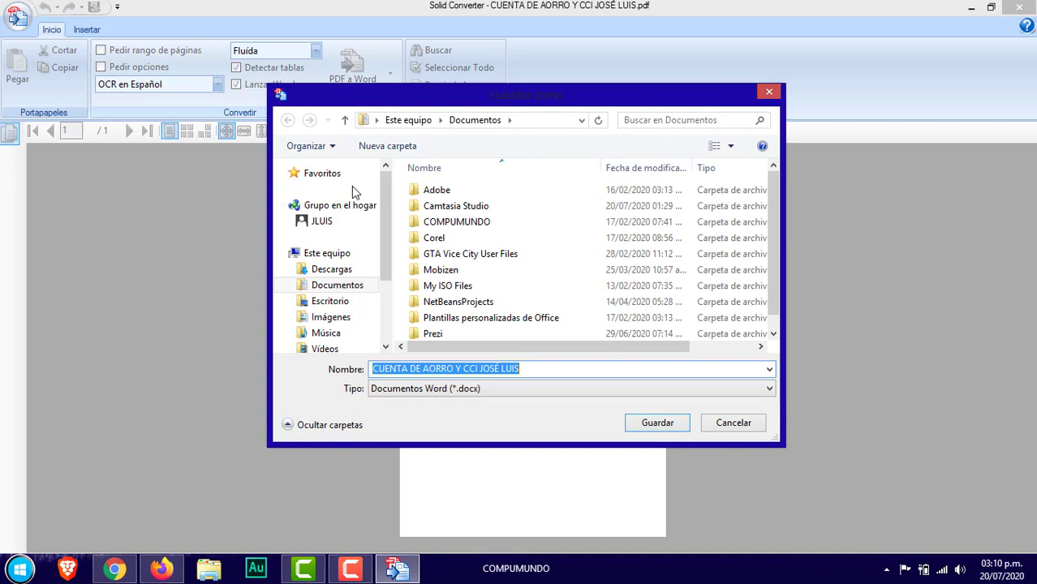
left_click(328, 271)
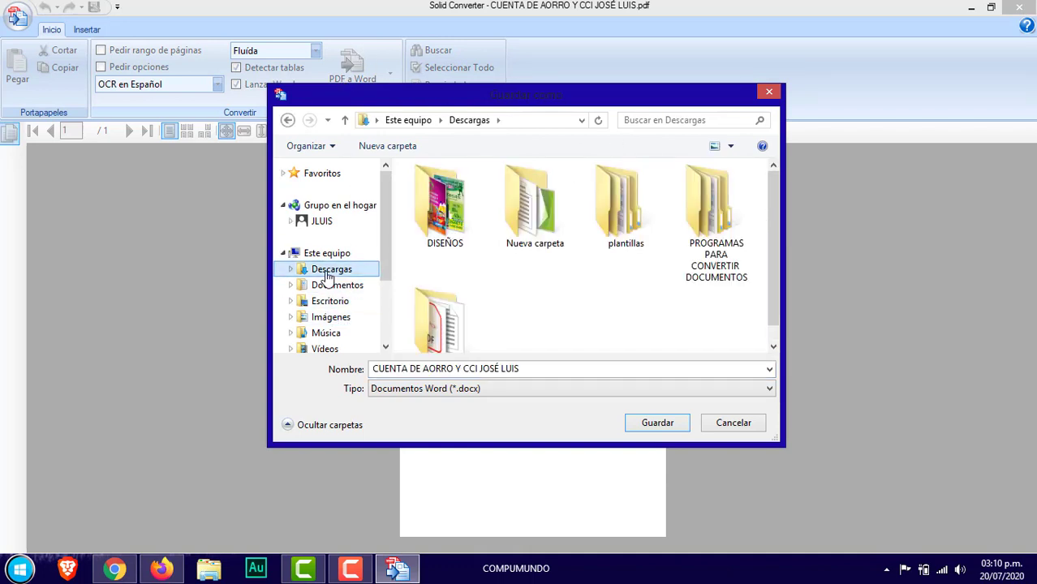
left_click(657, 424)
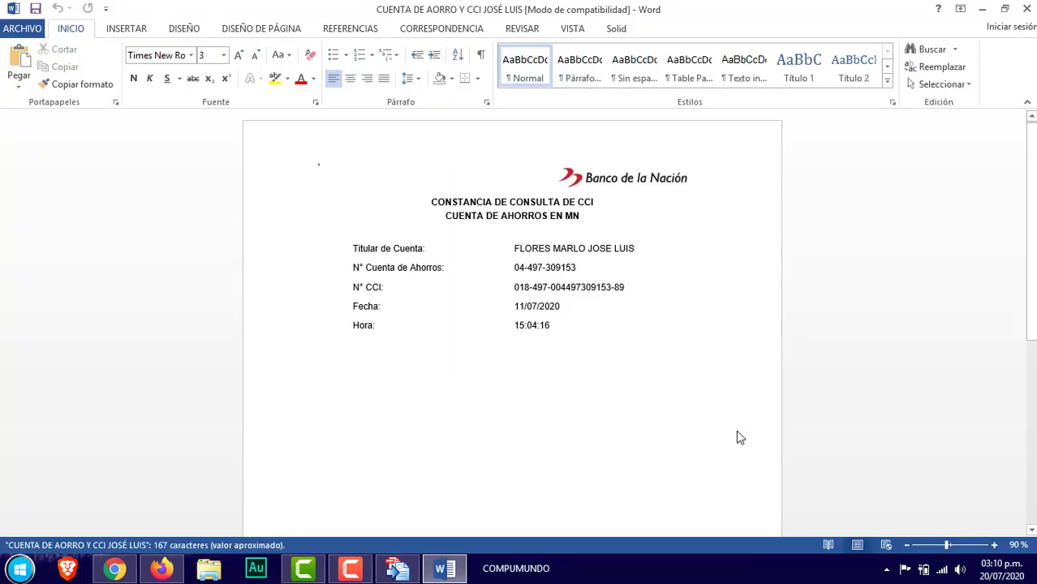
Check that the text of the converted Word document is editable around the date and time lines, and close it.
left_click_drag(604, 326, 576, 326)
left_click(602, 312)
left_click(578, 327)
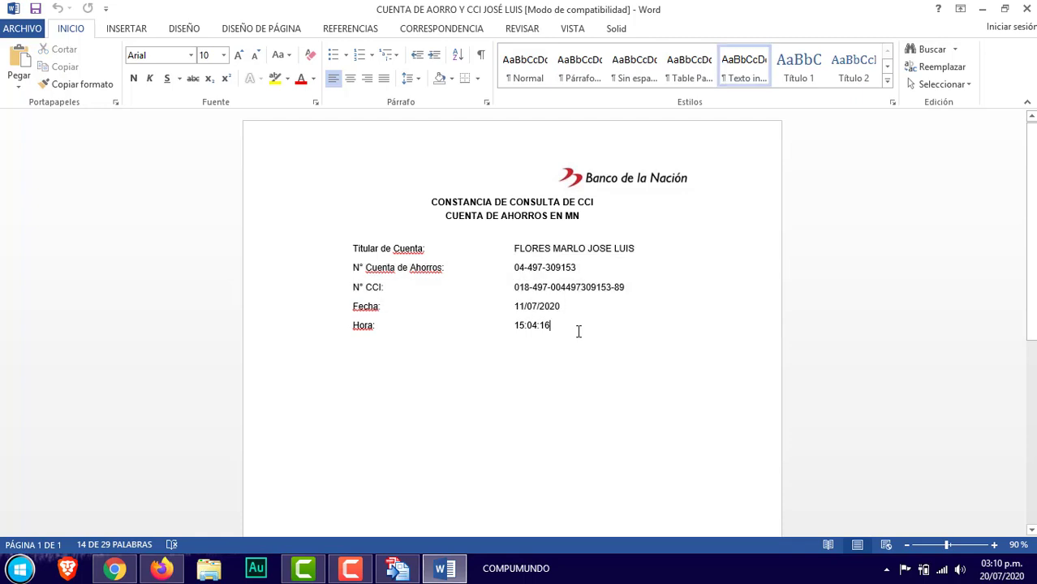
left_click(1026, 15)
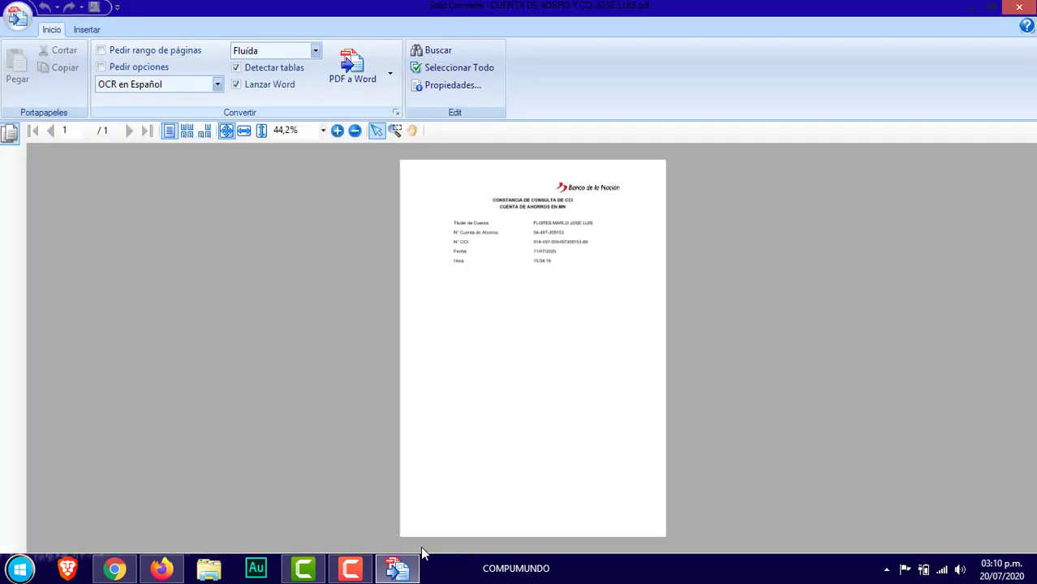
Try choosing the logo radio america image from the tutorial folder for import into the PDF, and cancel the import.
left_click(80, 29)
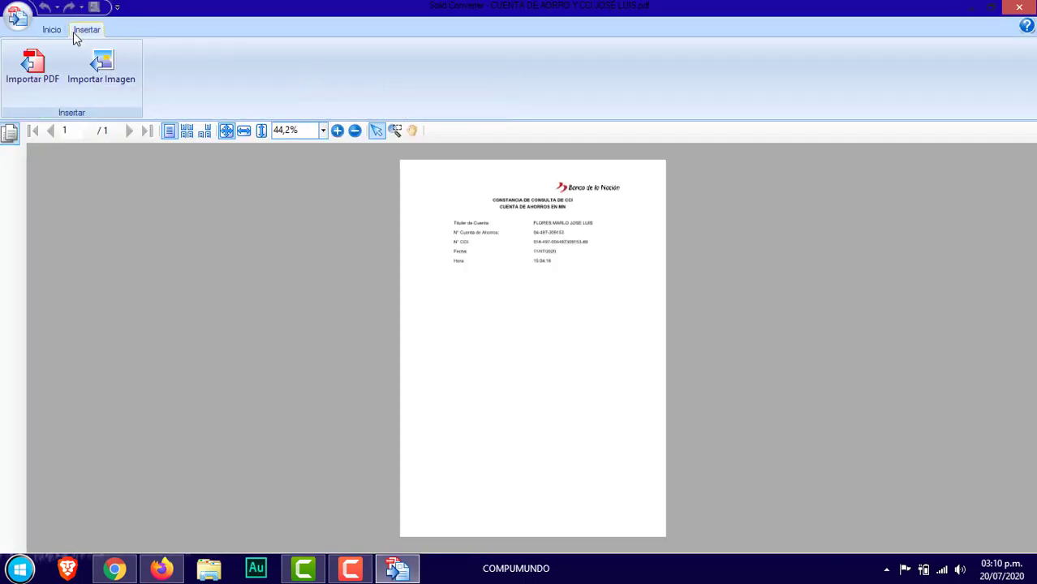
left_click(108, 79)
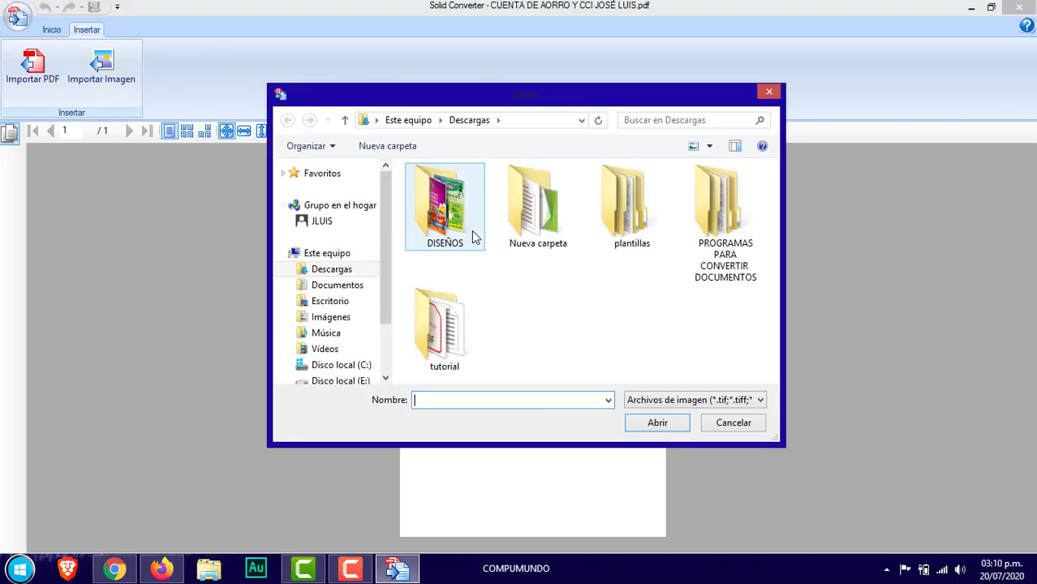
double_click(444, 326)
left_click(619, 215)
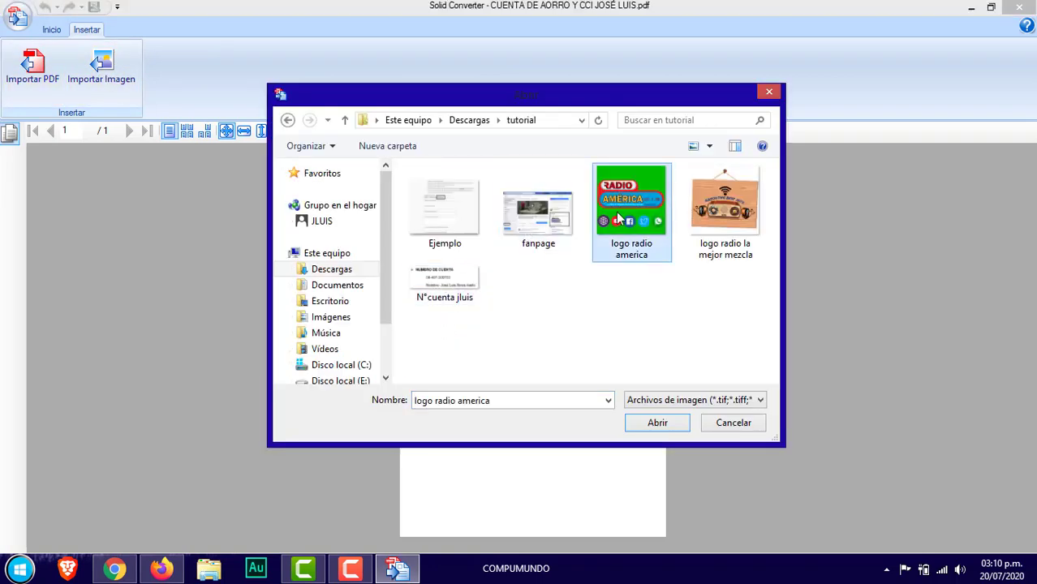
left_click(777, 94)
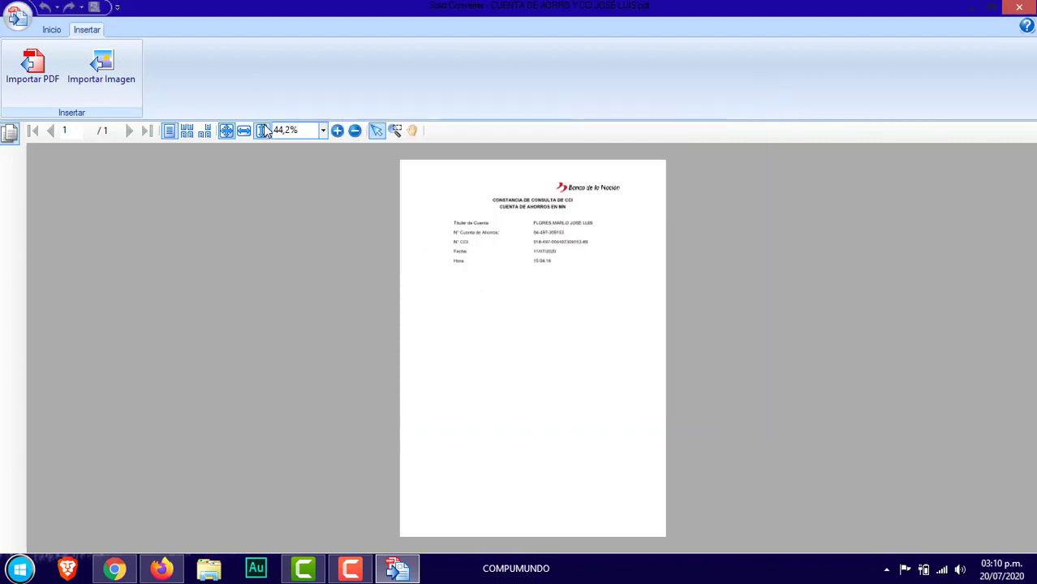